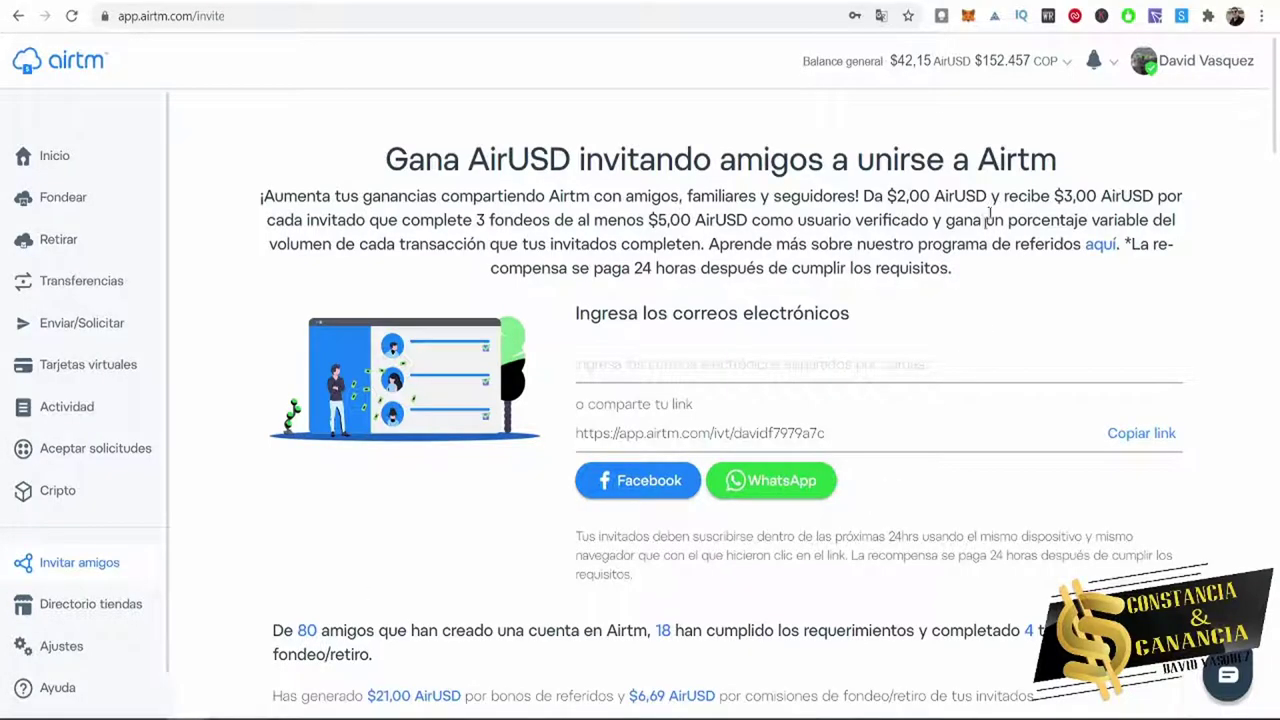
Browse the YouTube channel's home page down to the "NEGOCIOS BITCOIN DINERO POR INTERNET" videos.
left_click(60, 168)
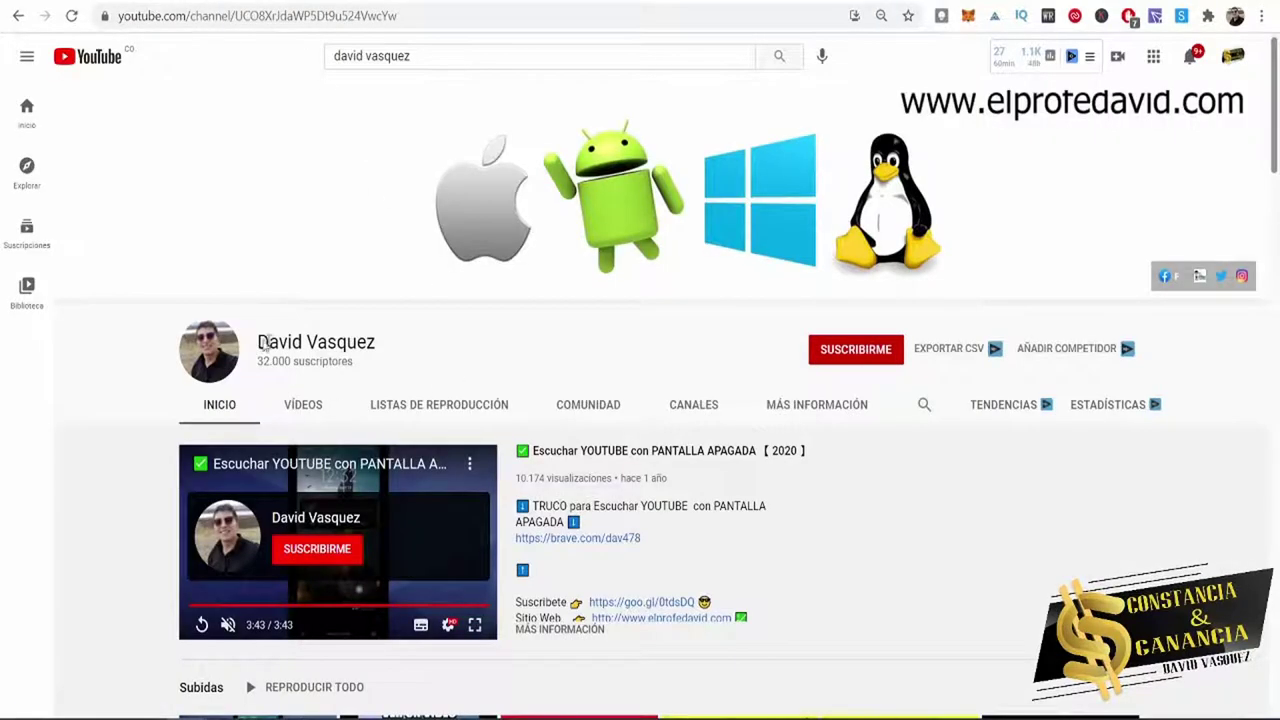
left_click_drag(262, 343, 357, 337)
left_click(486, 350)
scroll(521, 326, "down", 15)
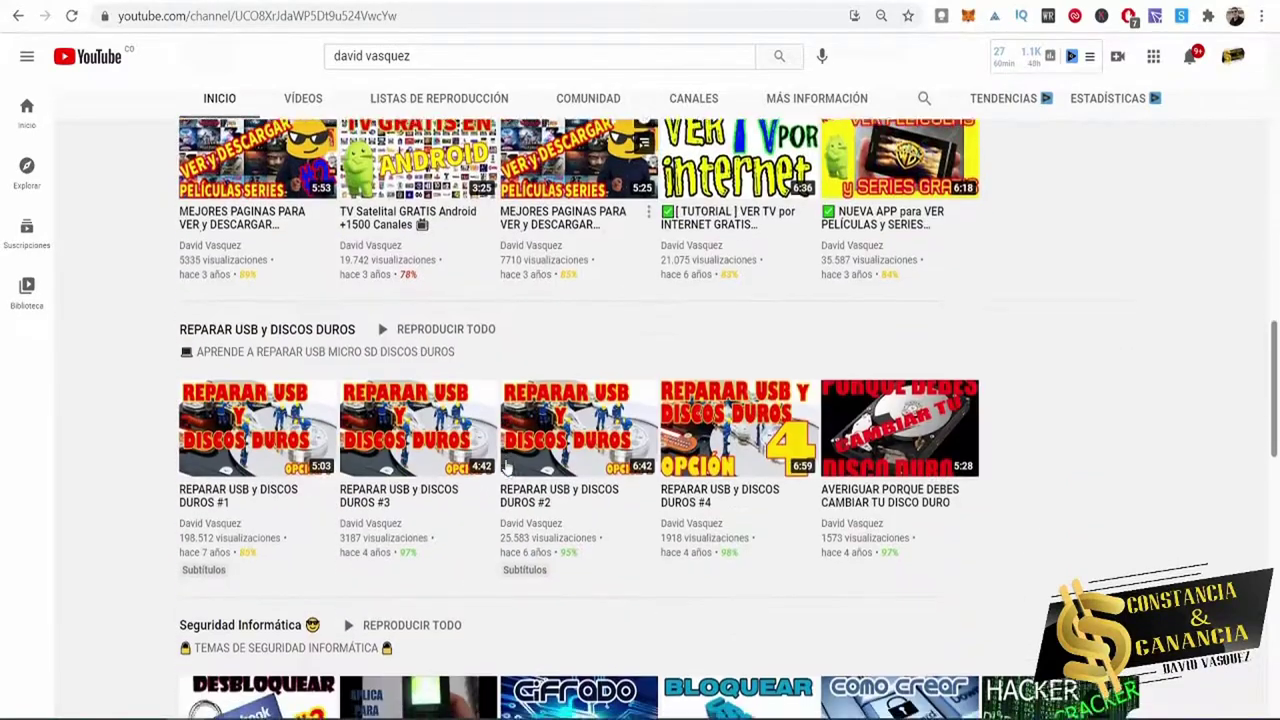
scroll(506, 468, "down", 9)
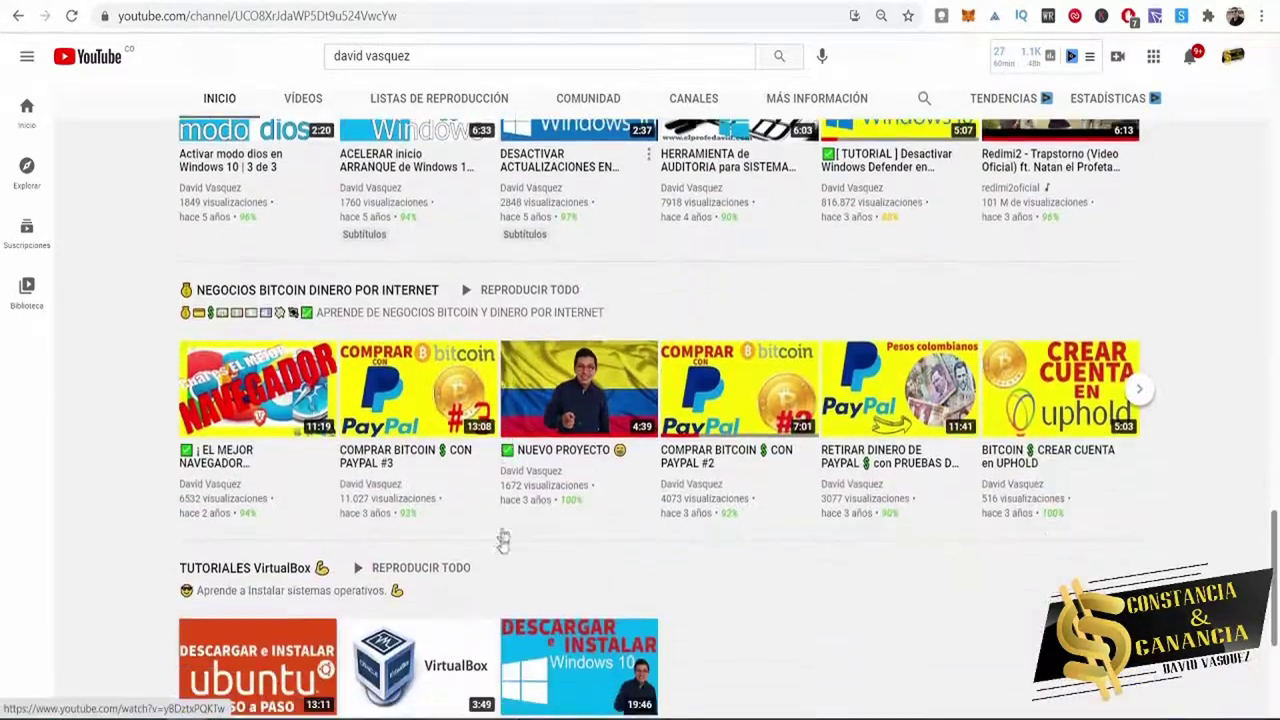
mouse_move(682, 520)
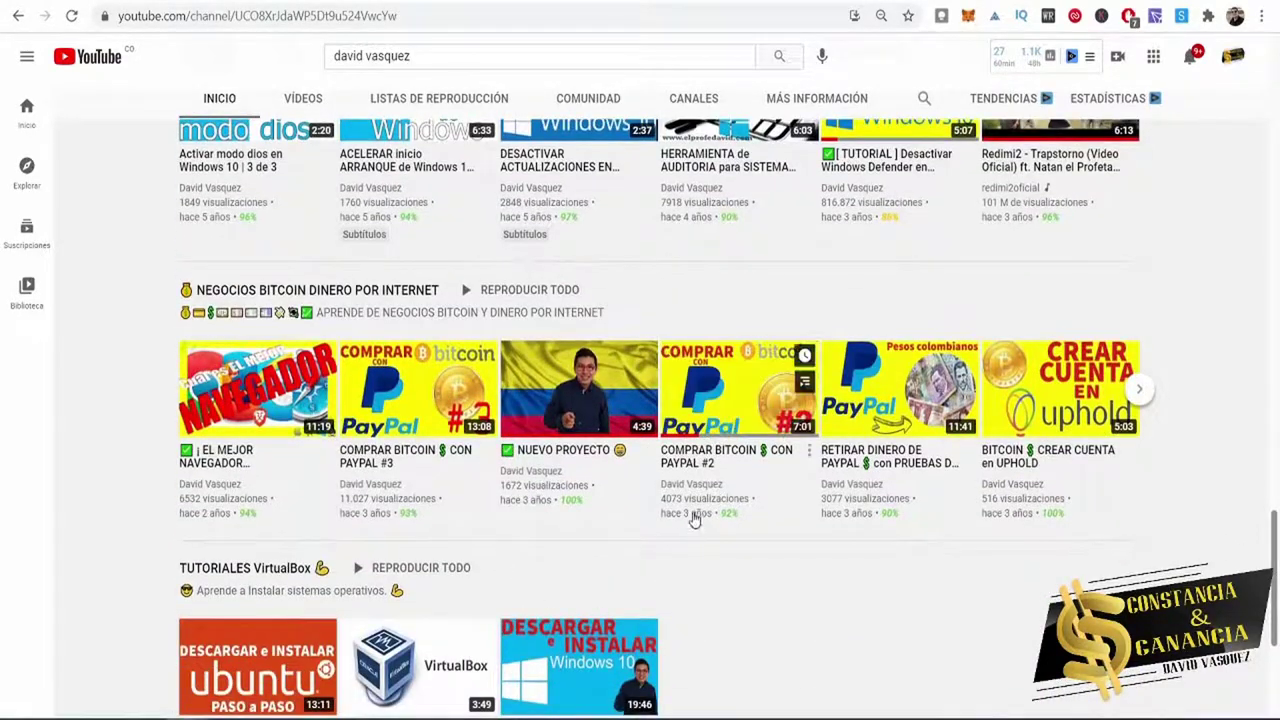
Open the video "COMPRAR BITCOIN CON PAYPAL #2" in a new tab and check its publication date and content.
right_click(686, 460)
left_click(690, 466)
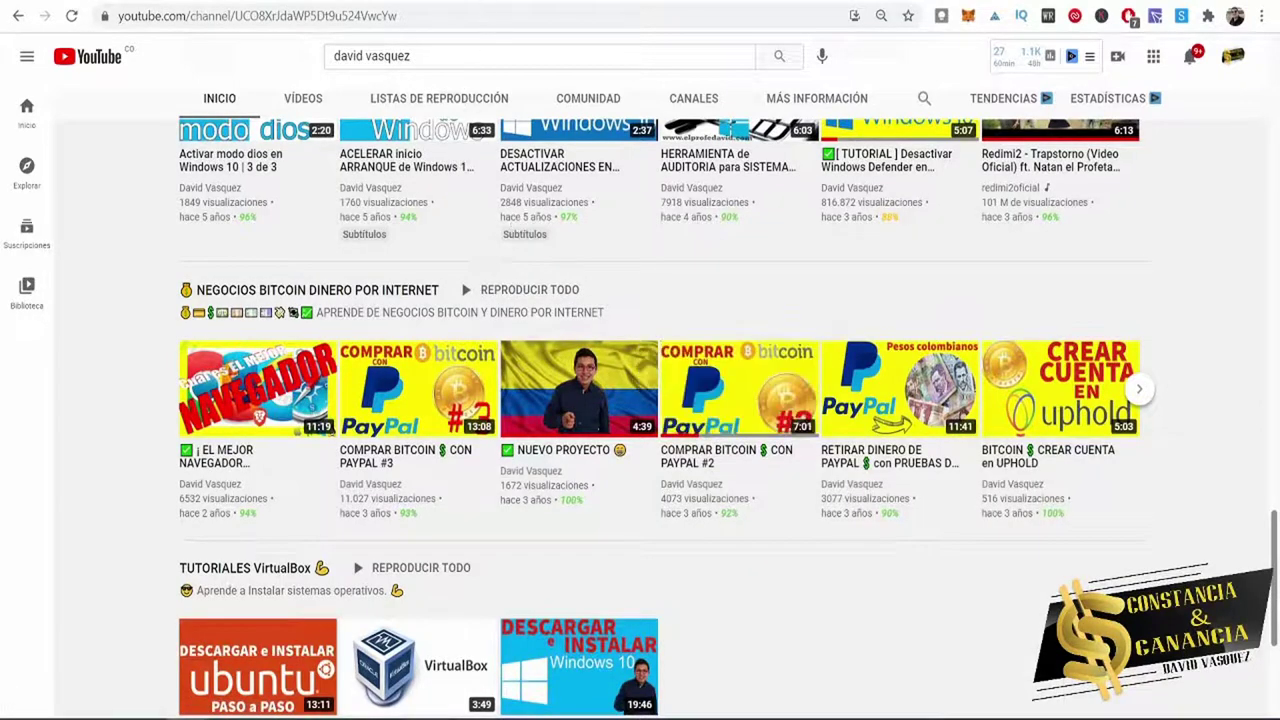
key("ctrl+Tab")
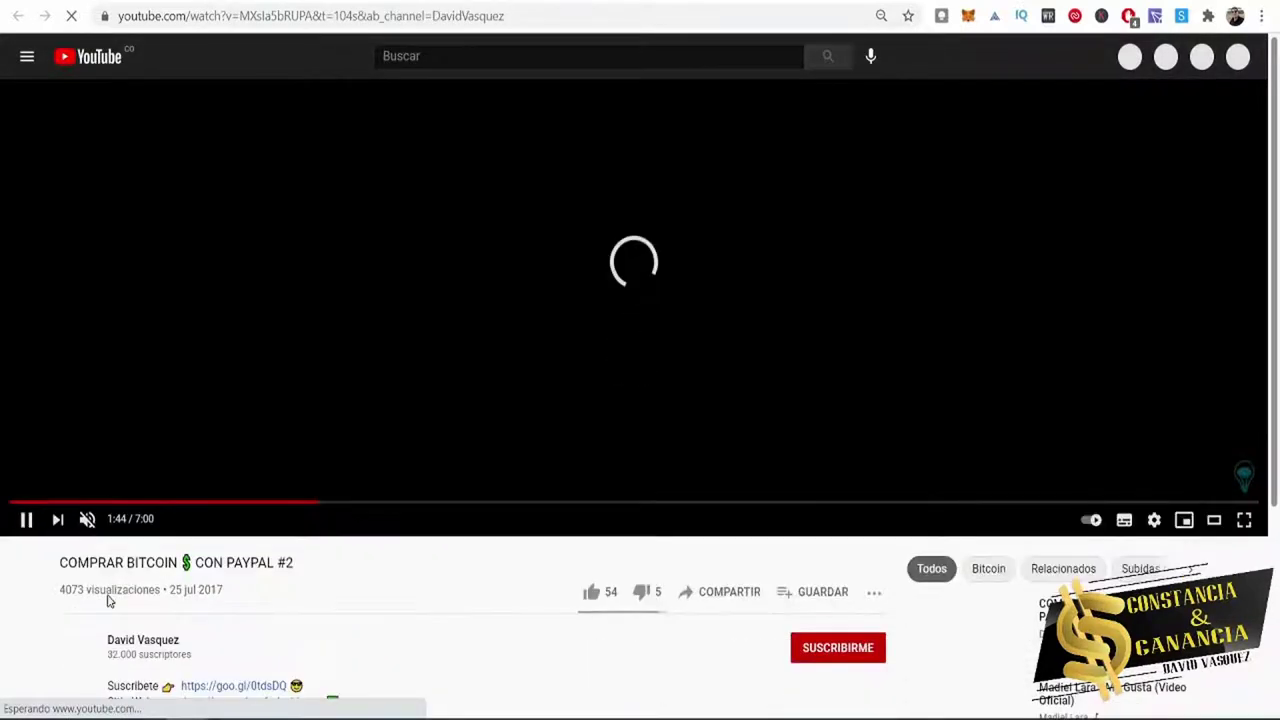
left_click_drag(233, 610, 220, 595)
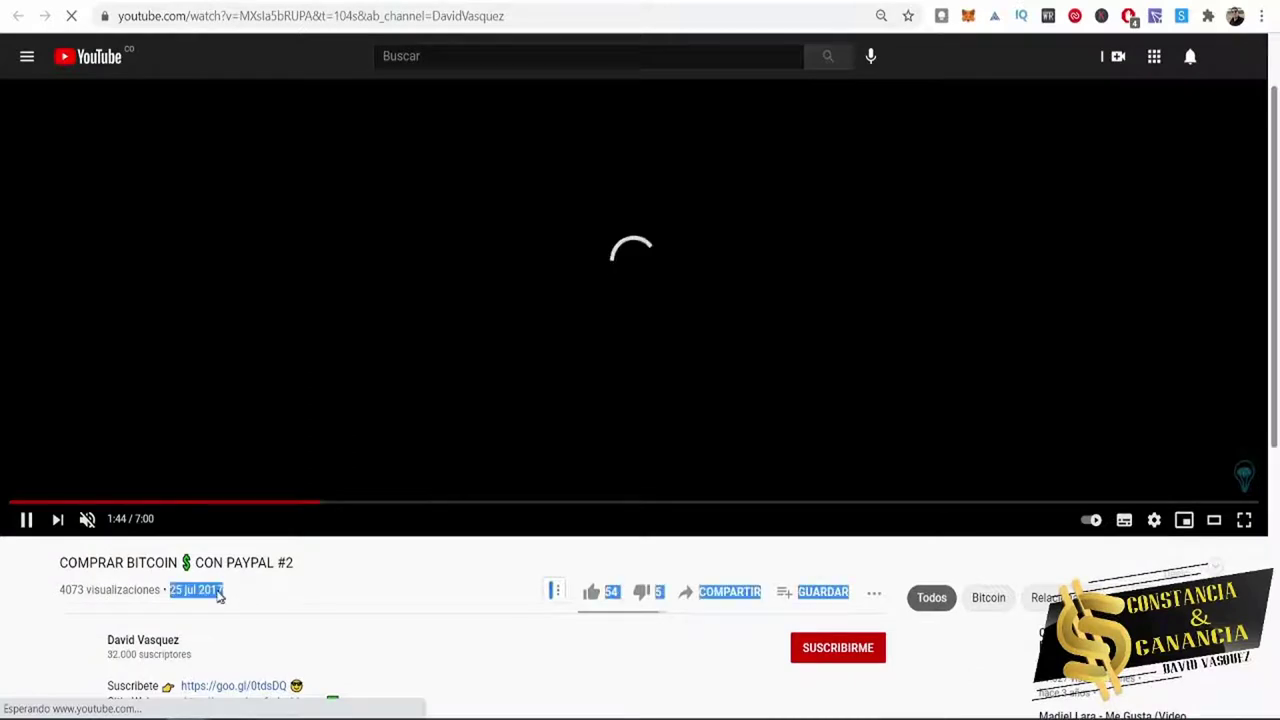
left_click(389, 606)
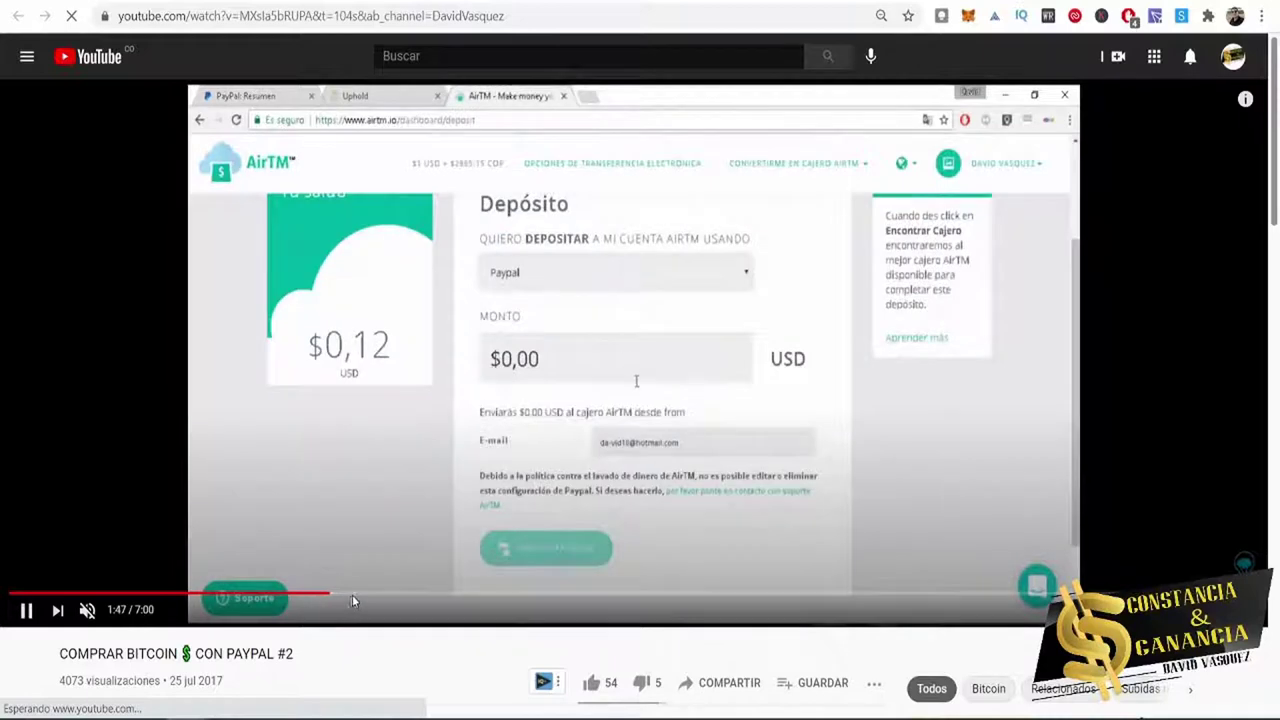
left_click(329, 297)
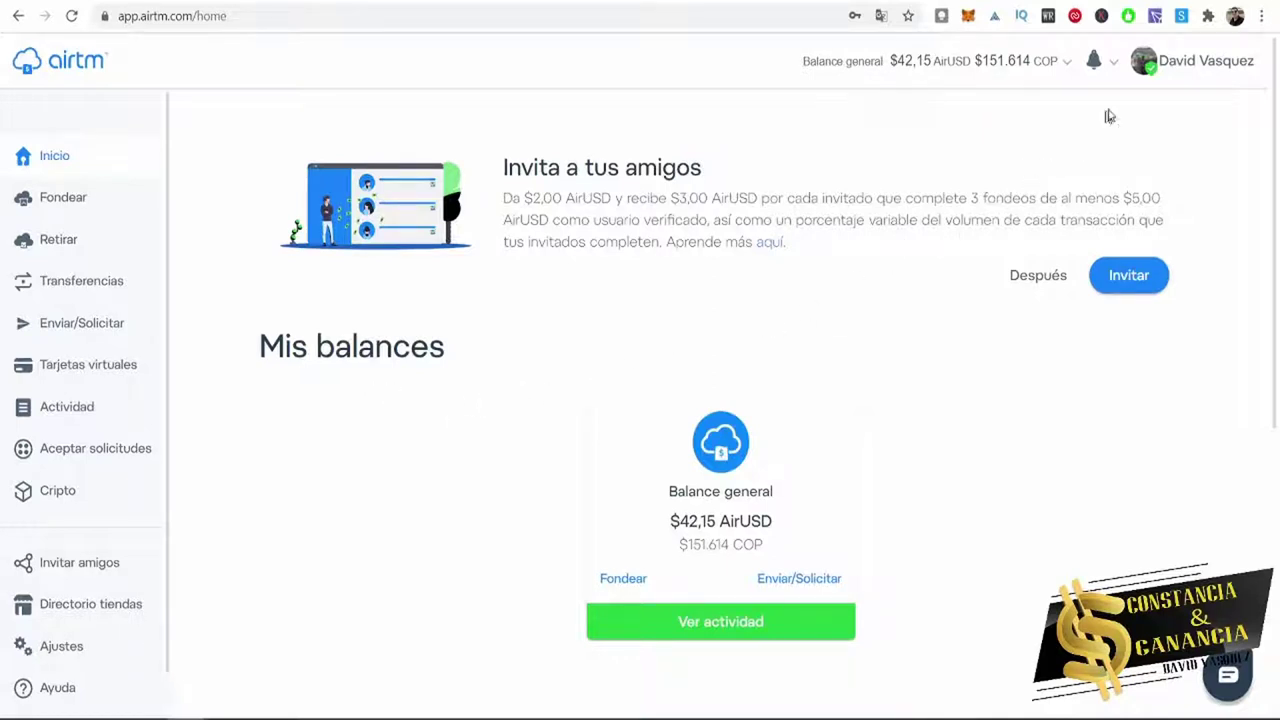
Switch to Airtm and open the account's profile settings to review the local currency, language and time zone.
left_click(1148, 70)
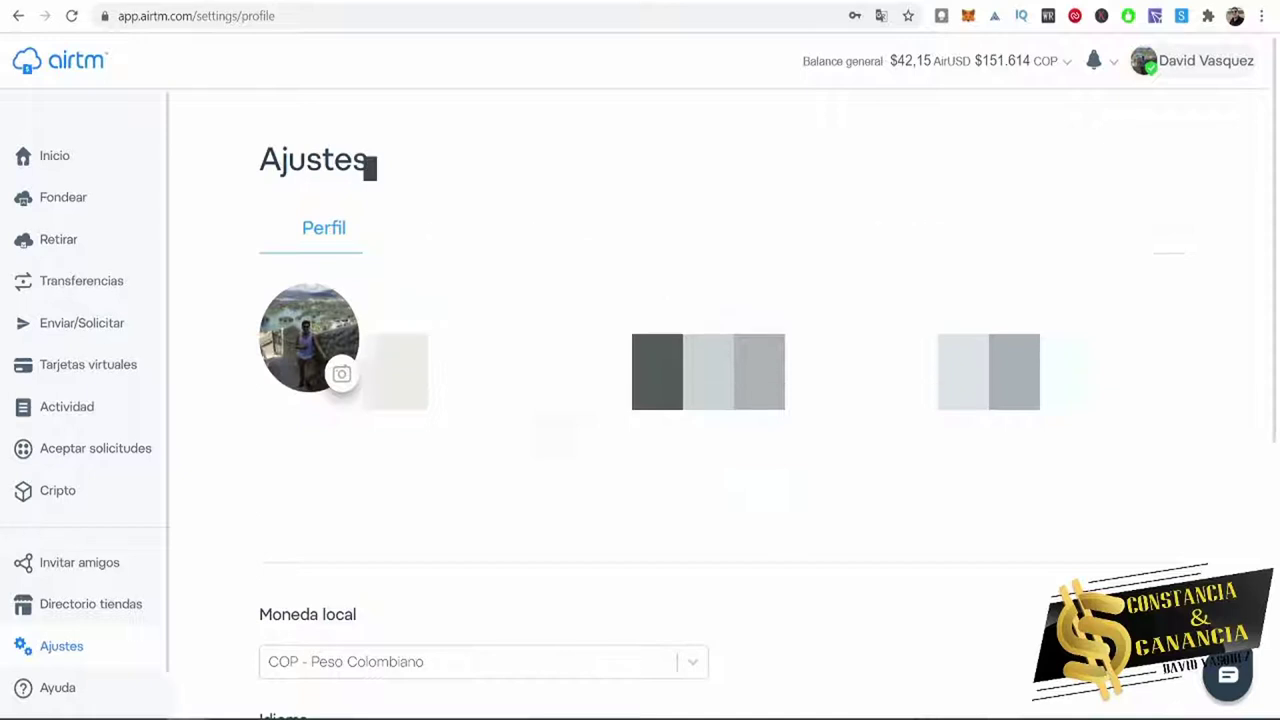
scroll(257, 420, "down", 2)
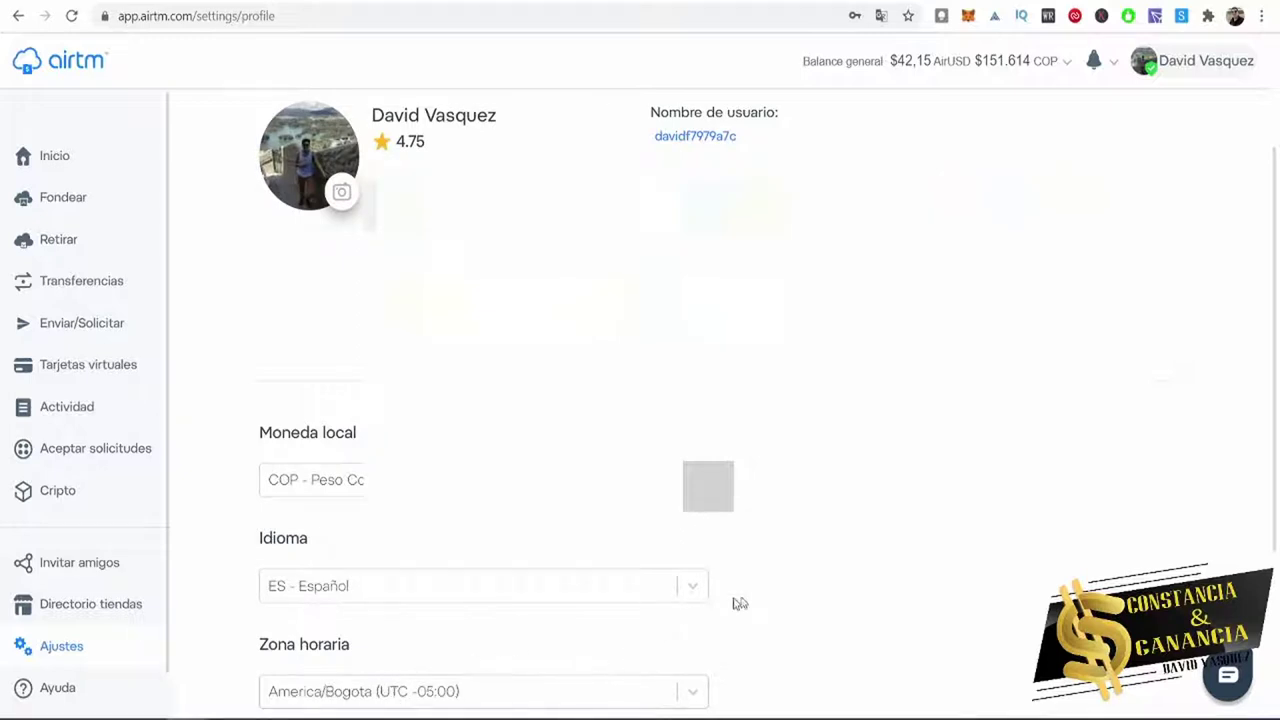
scroll(789, 599, "up", 2)
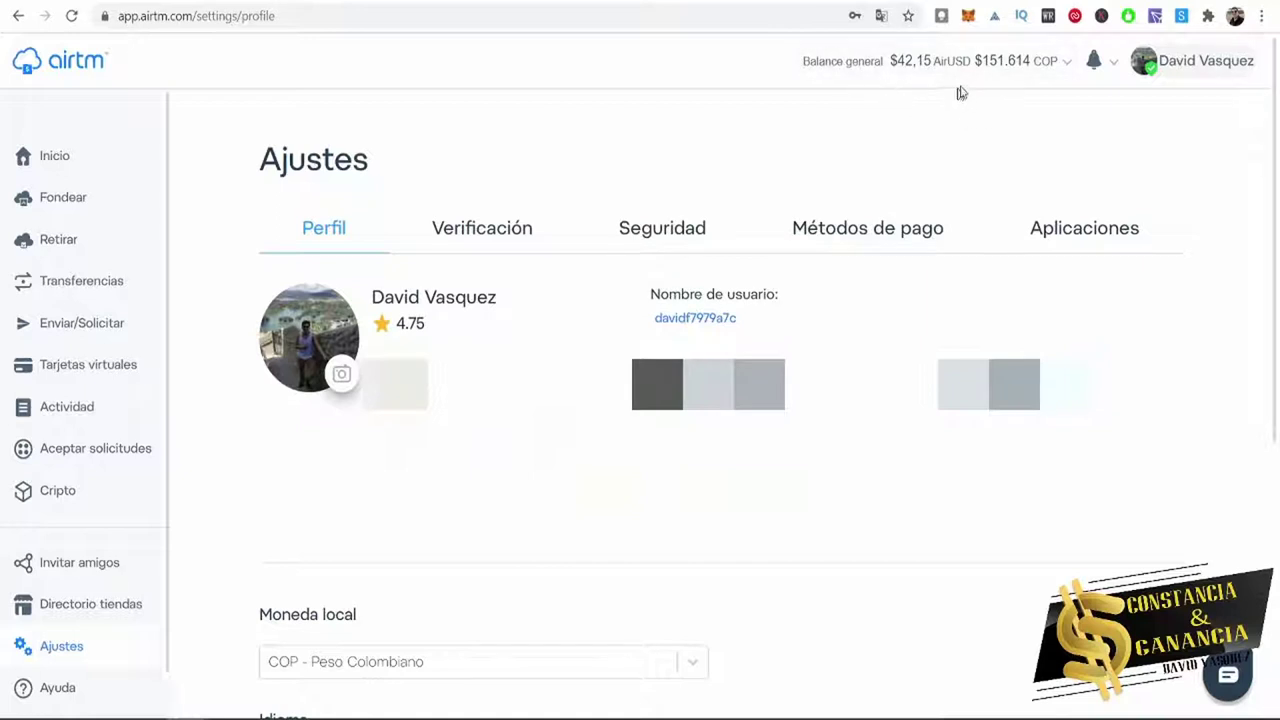
Turn the balance display in the selected currency off and back on.
left_click(1064, 70)
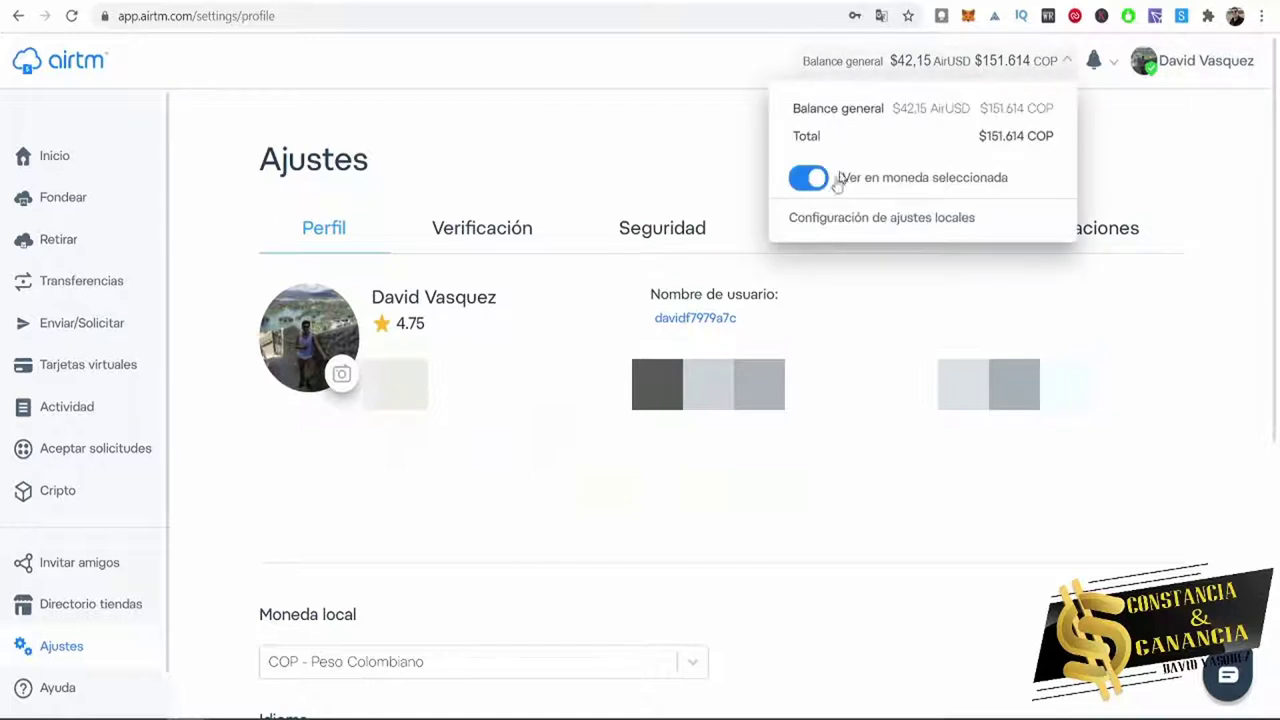
left_click(804, 185)
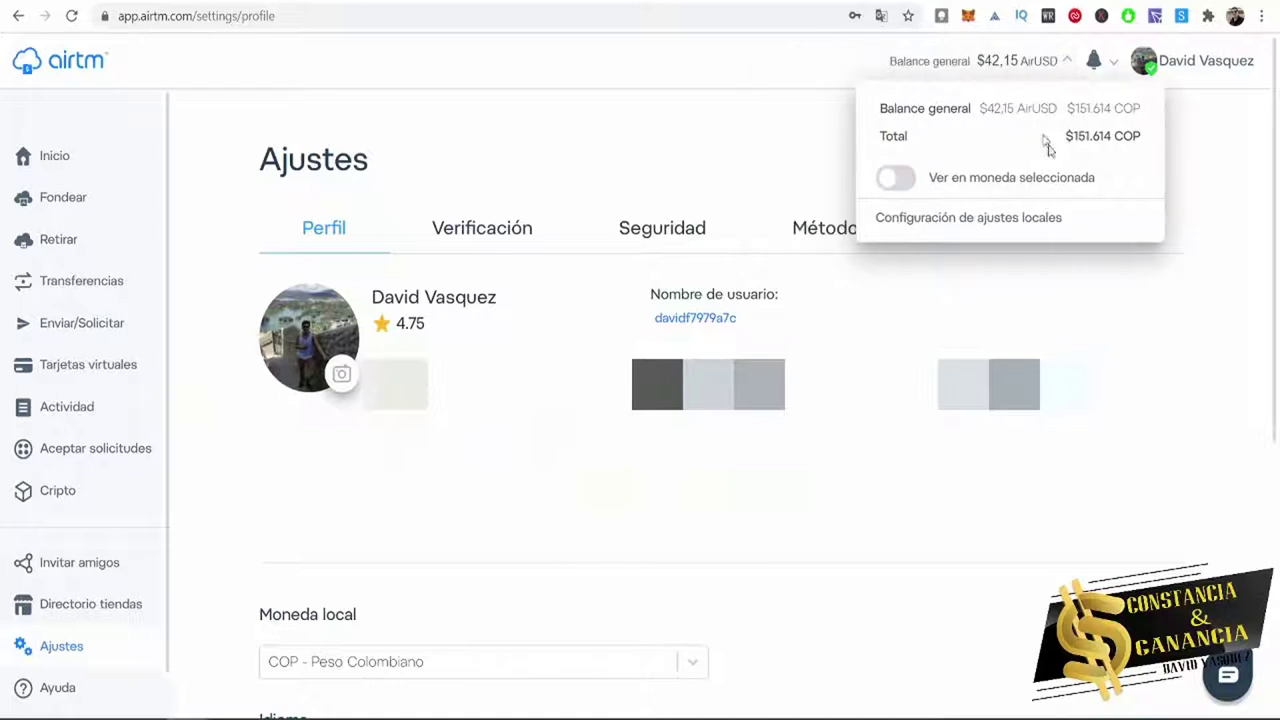
left_click(908, 188)
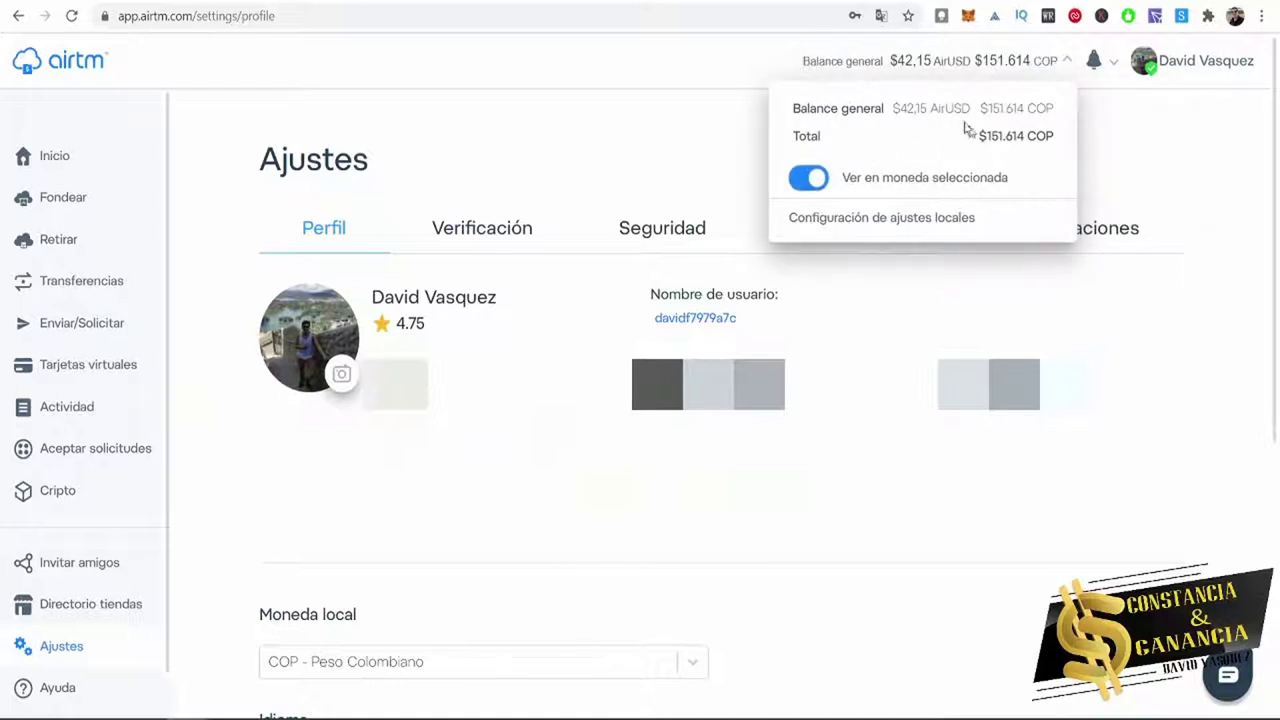
left_click(1119, 148)
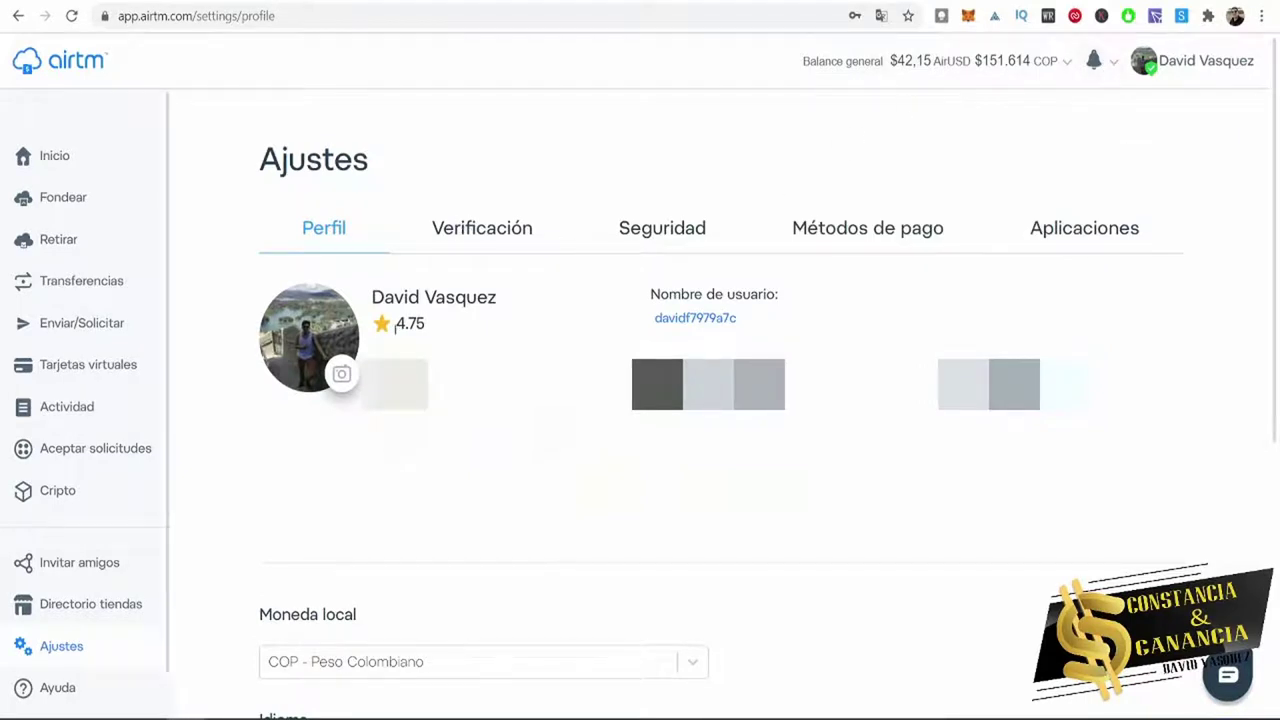
Check the profile's star rating and the account's verification status in the settings.
left_click_drag(383, 322, 437, 331)
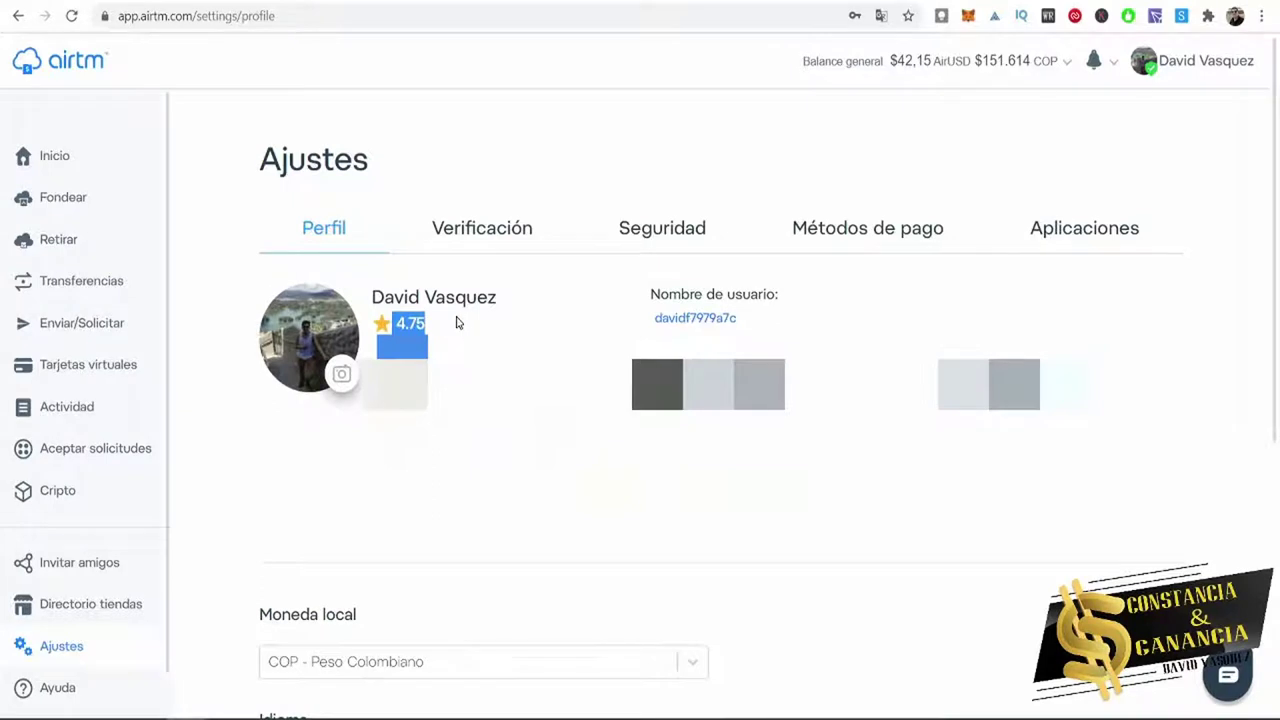
left_click(466, 145)
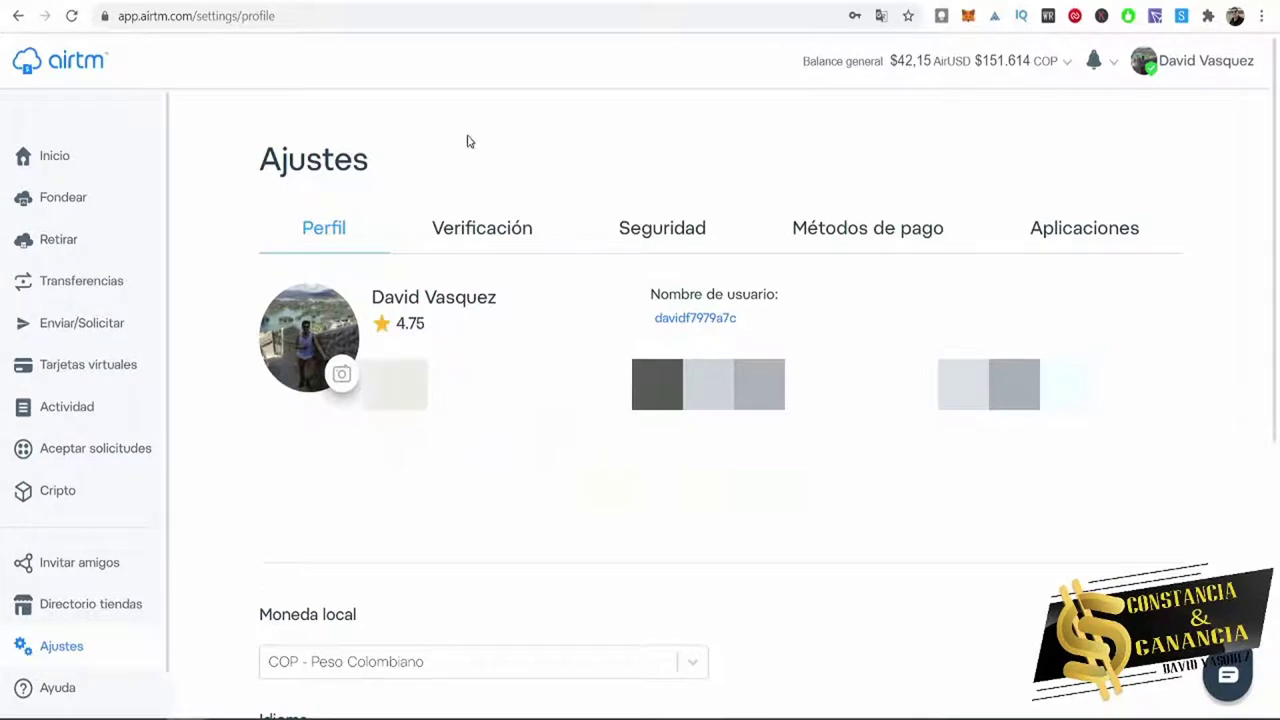
left_click(460, 232)
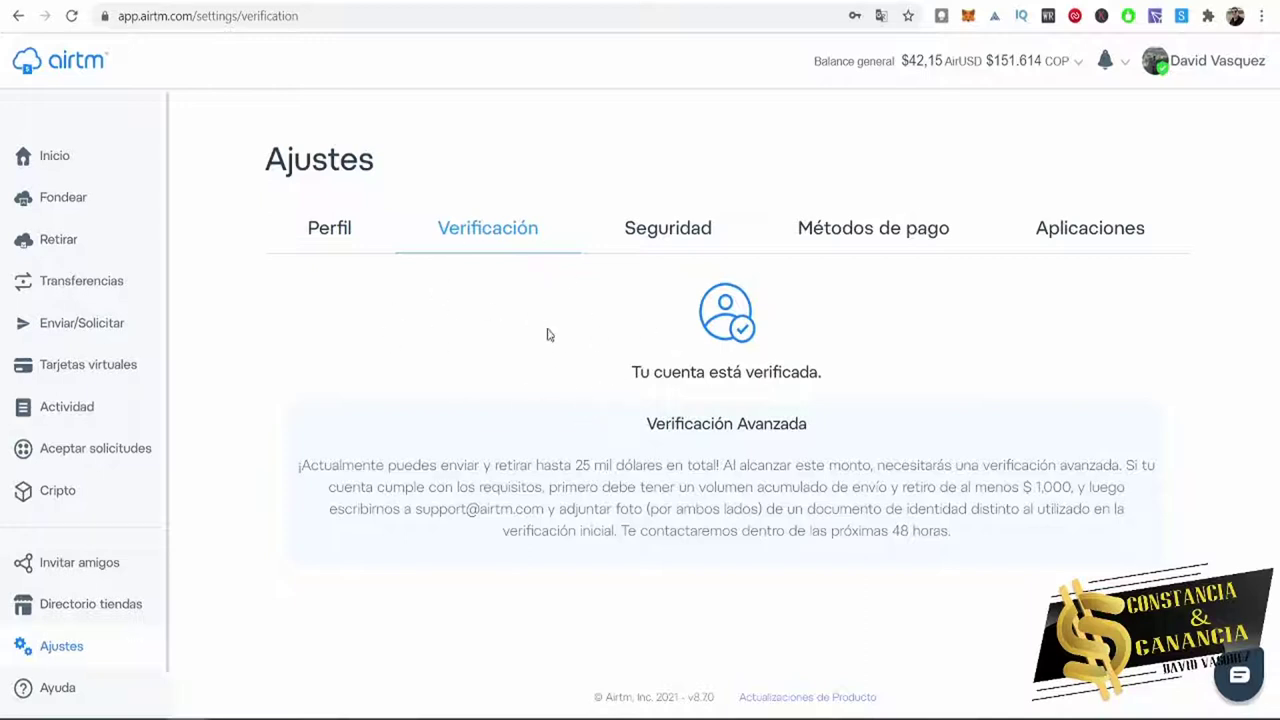
Review the account's security settings, including the security level, password and two-factor authentication options.
left_click(667, 234)
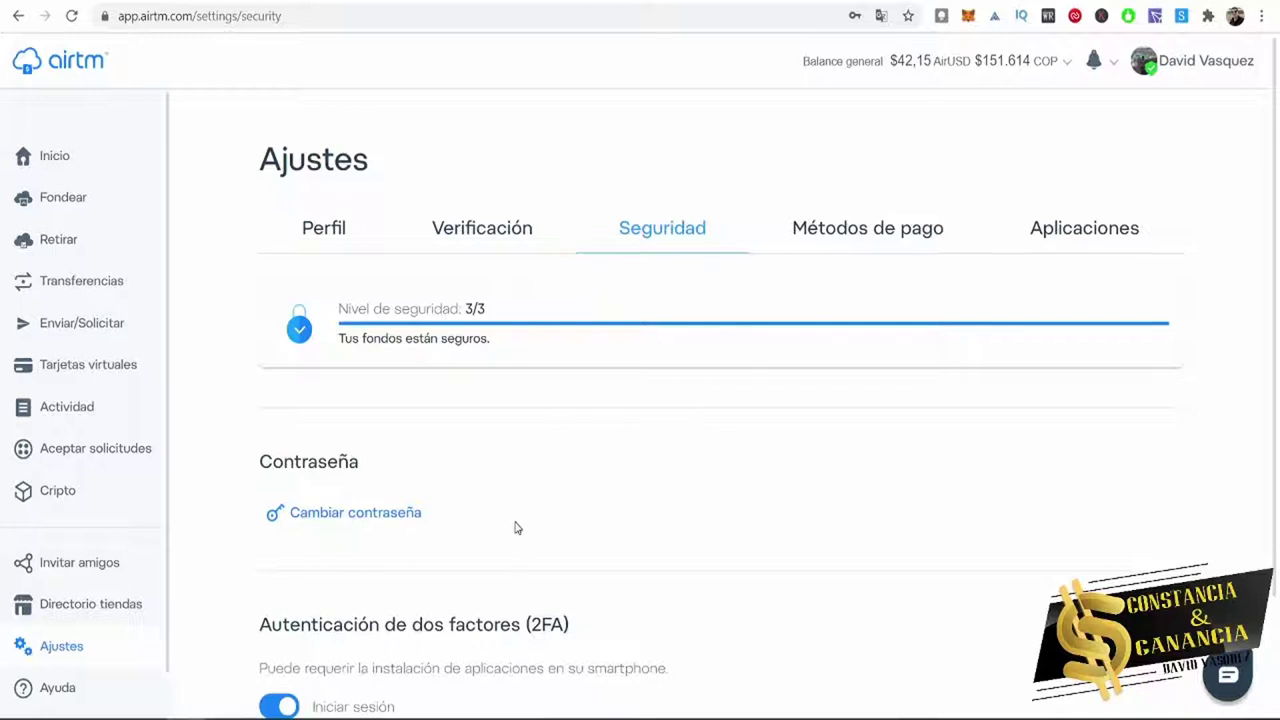
scroll(525, 558, "down", 3)
scroll(613, 544, "up", 3)
Review the saved payment methods, browse the banks offered when adding a new one, and close the list without adding any.
left_click(857, 234)
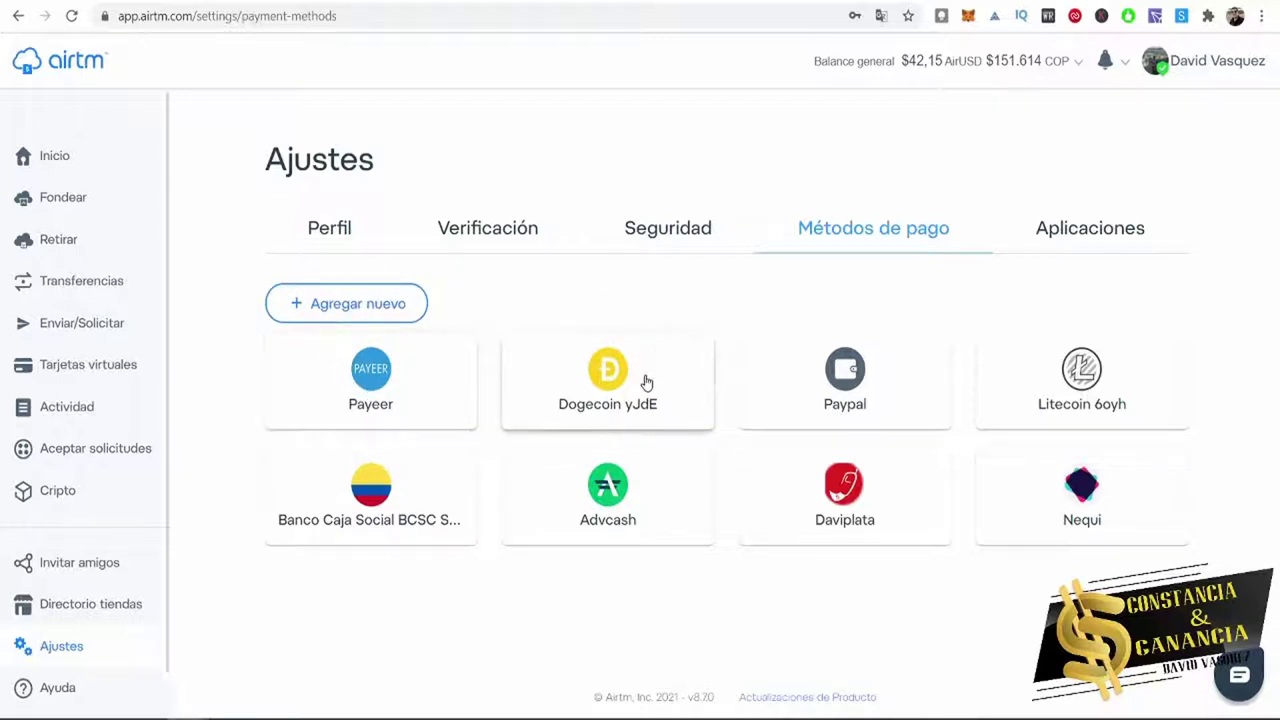
left_click(358, 314)
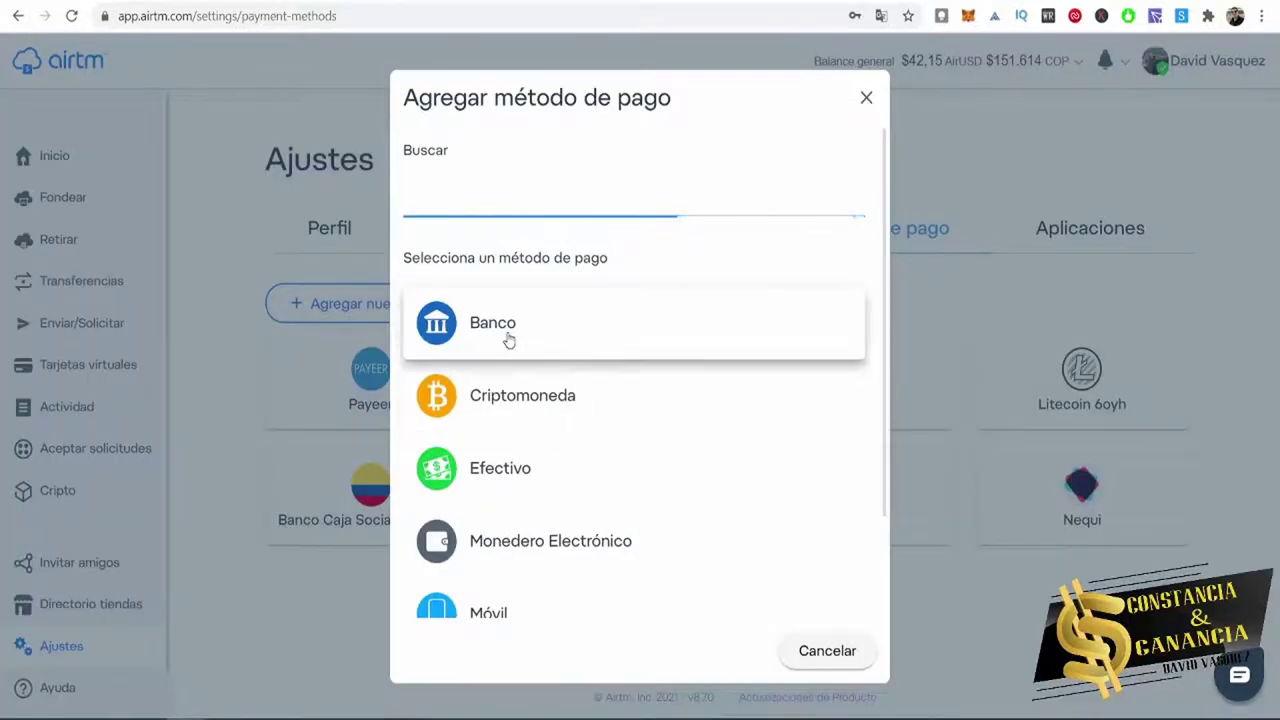
left_click(508, 337)
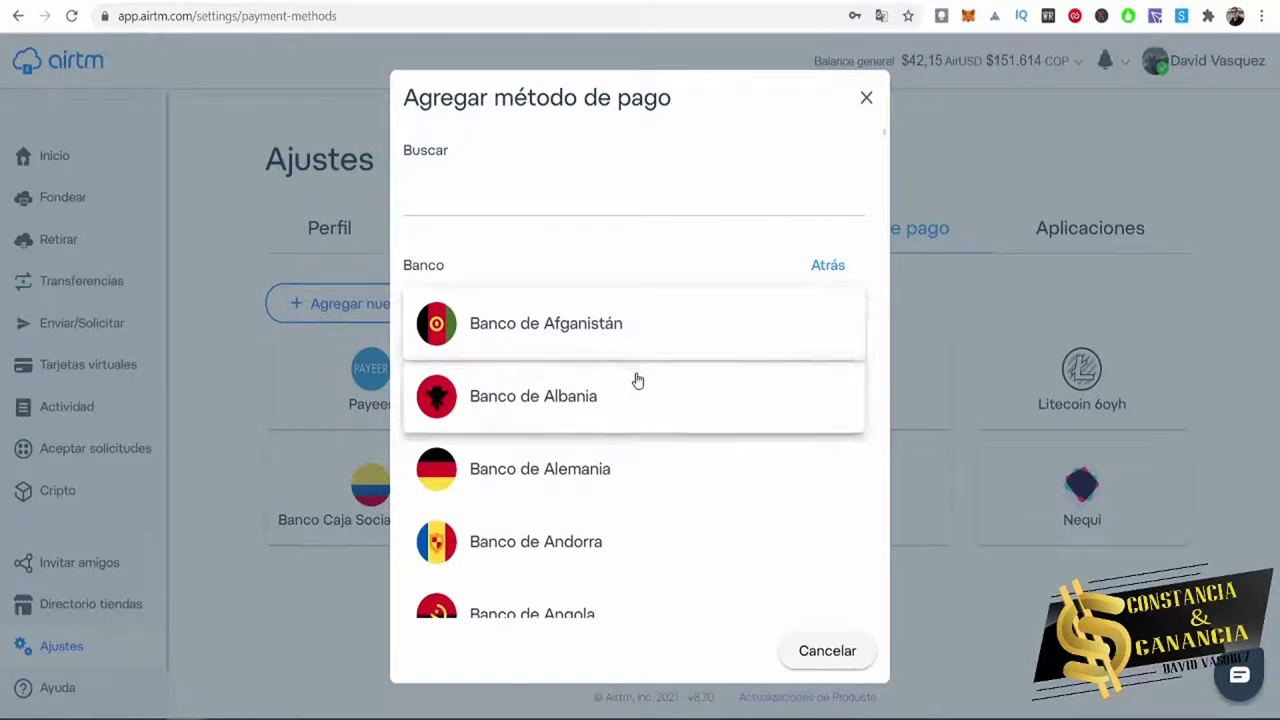
scroll(637, 380, "down", 3)
scroll(637, 380, "down", 20)
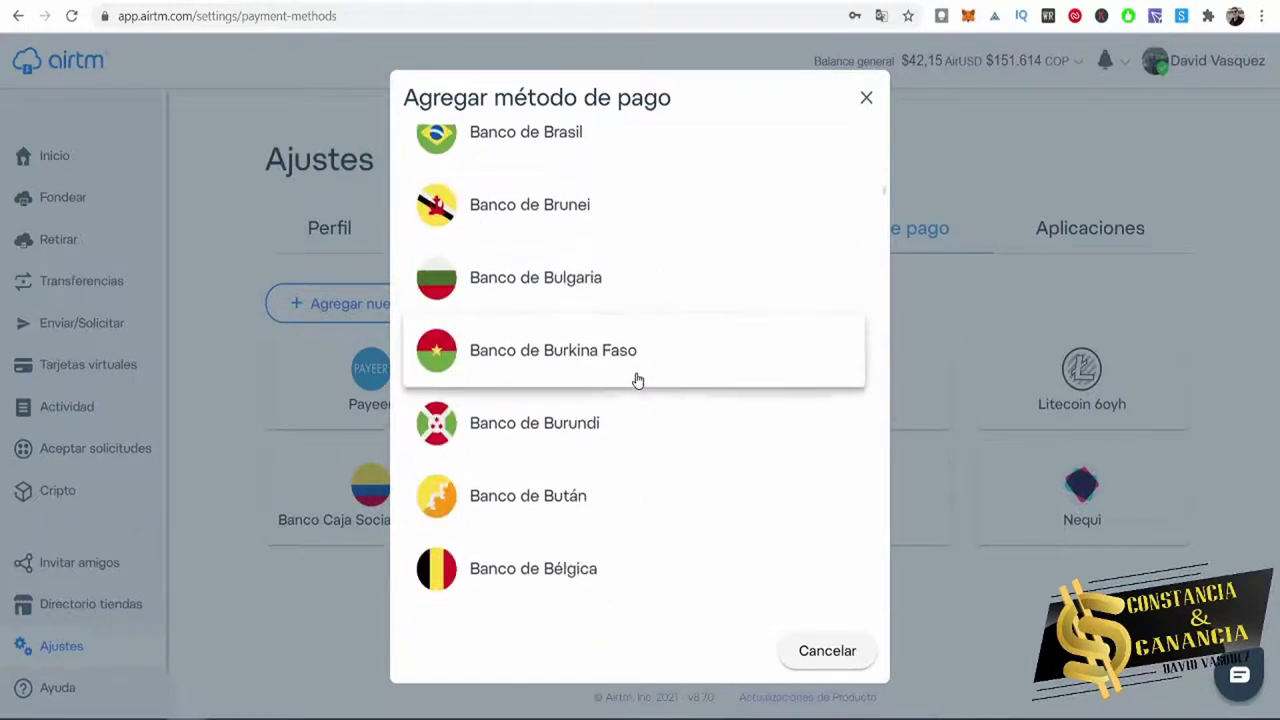
scroll(637, 380, "down", 20)
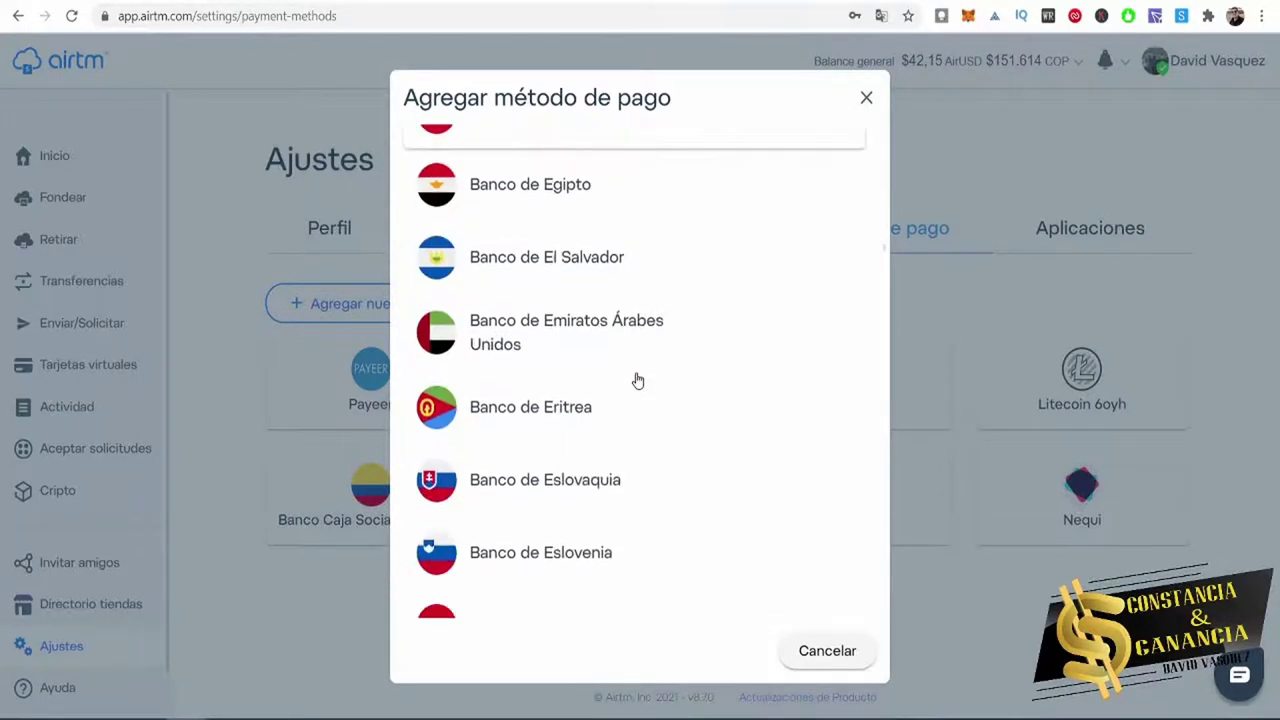
scroll(637, 380, "down", 20)
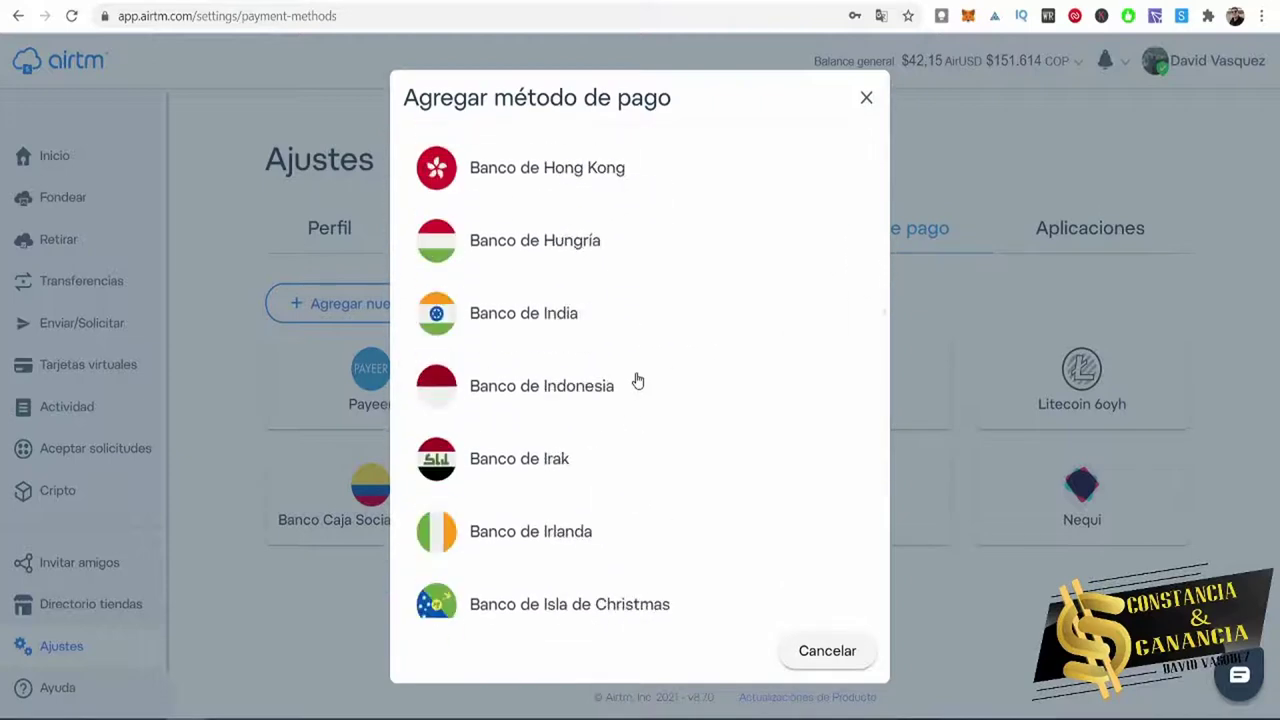
scroll(637, 380, "down", 5)
scroll(637, 380, "down", 18)
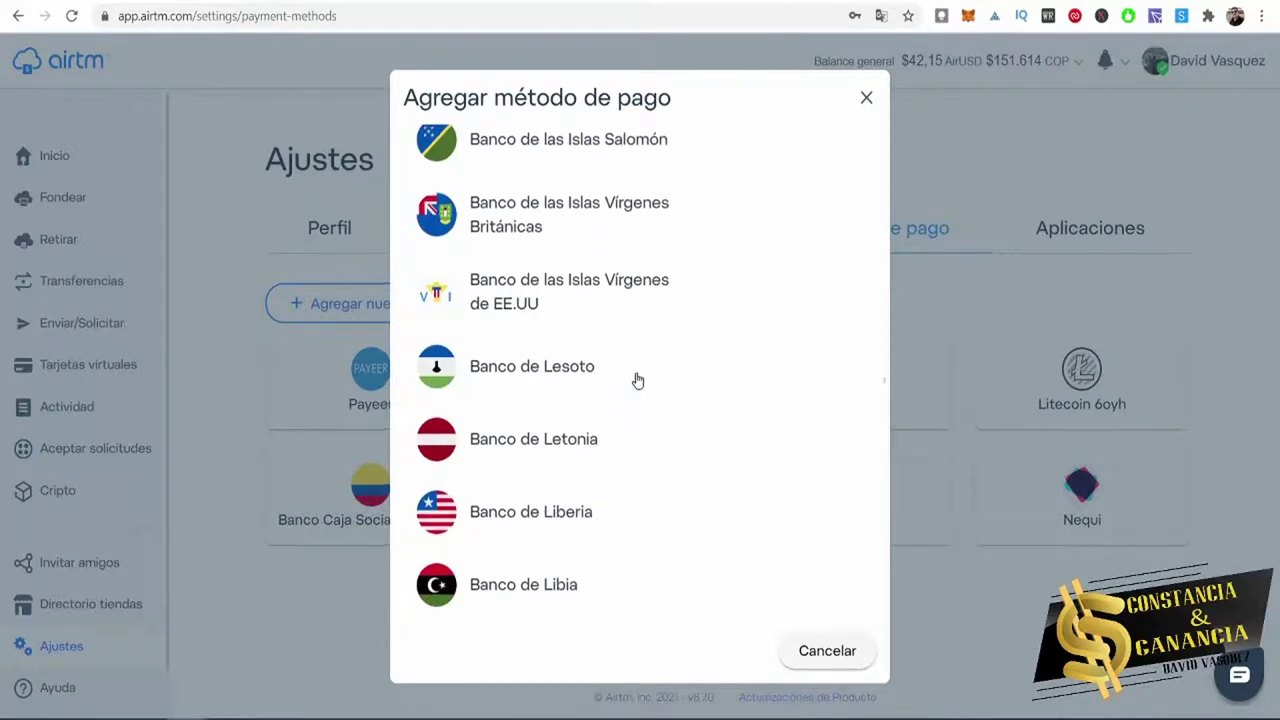
scroll(637, 380, "down", 5)
scroll(637, 380, "up", 20)
scroll(610, 215, "up", 20)
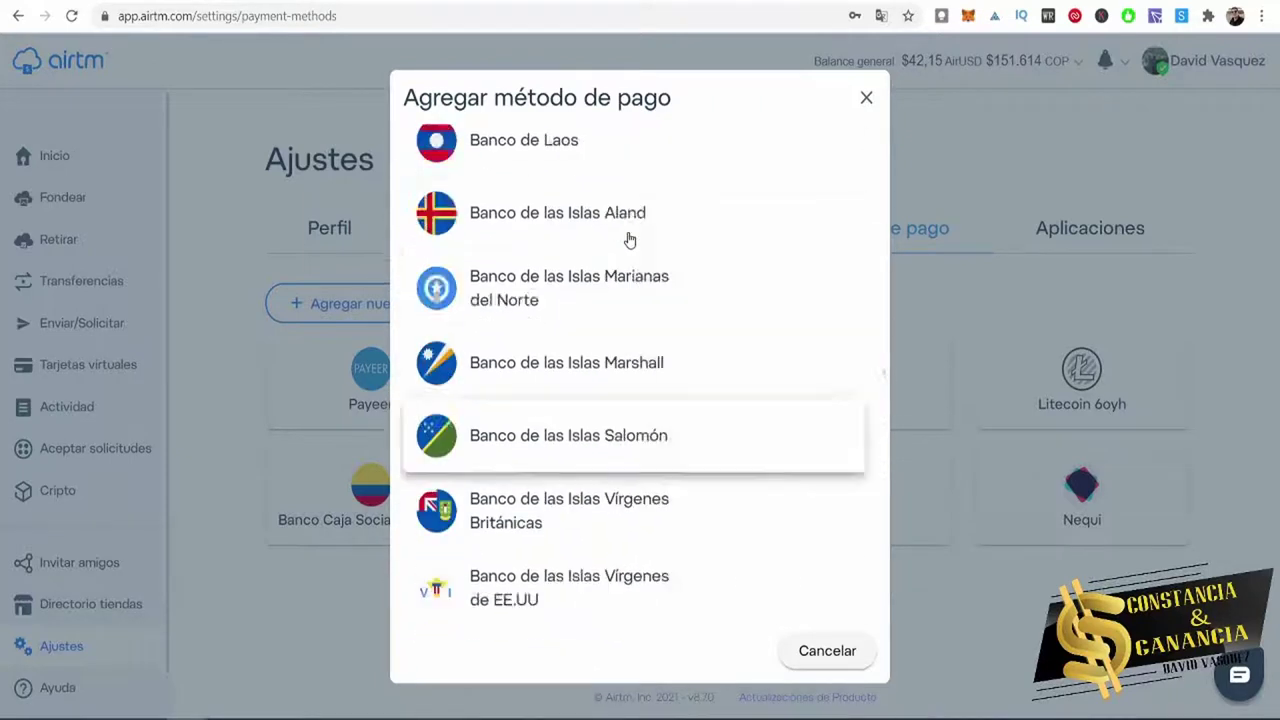
scroll(675, 295, "up", 20)
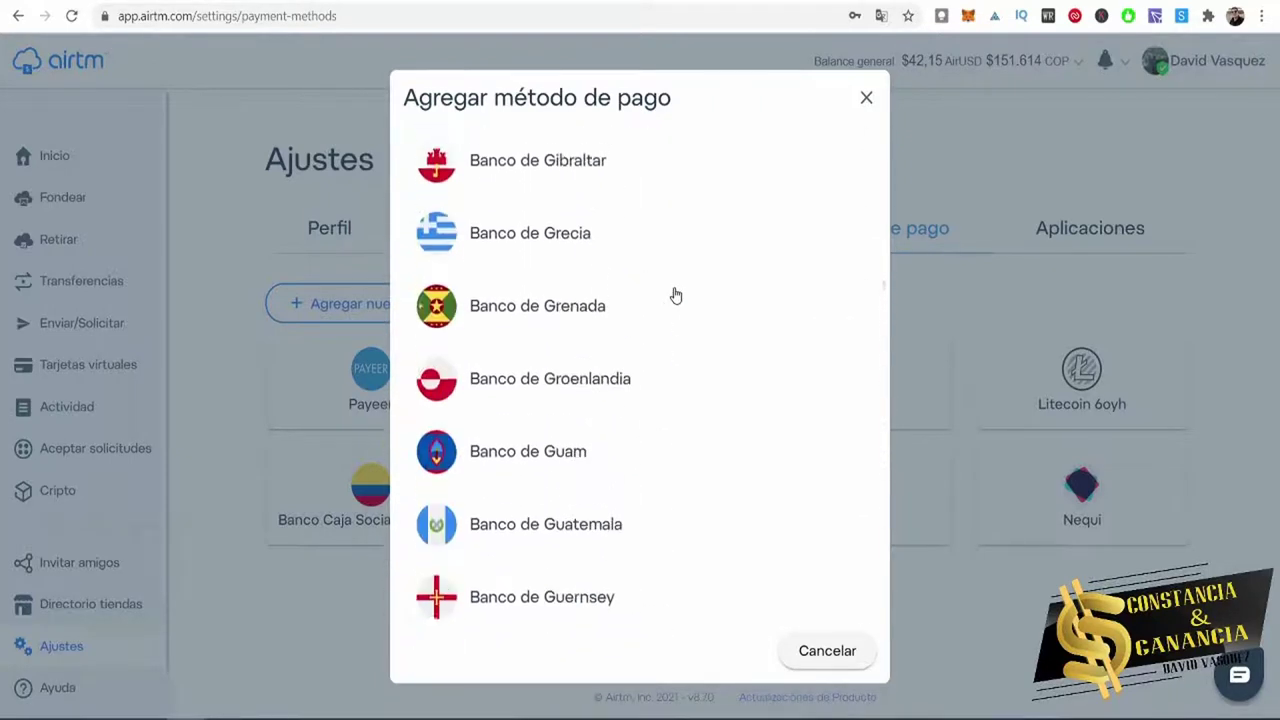
scroll(675, 295, "up", 10)
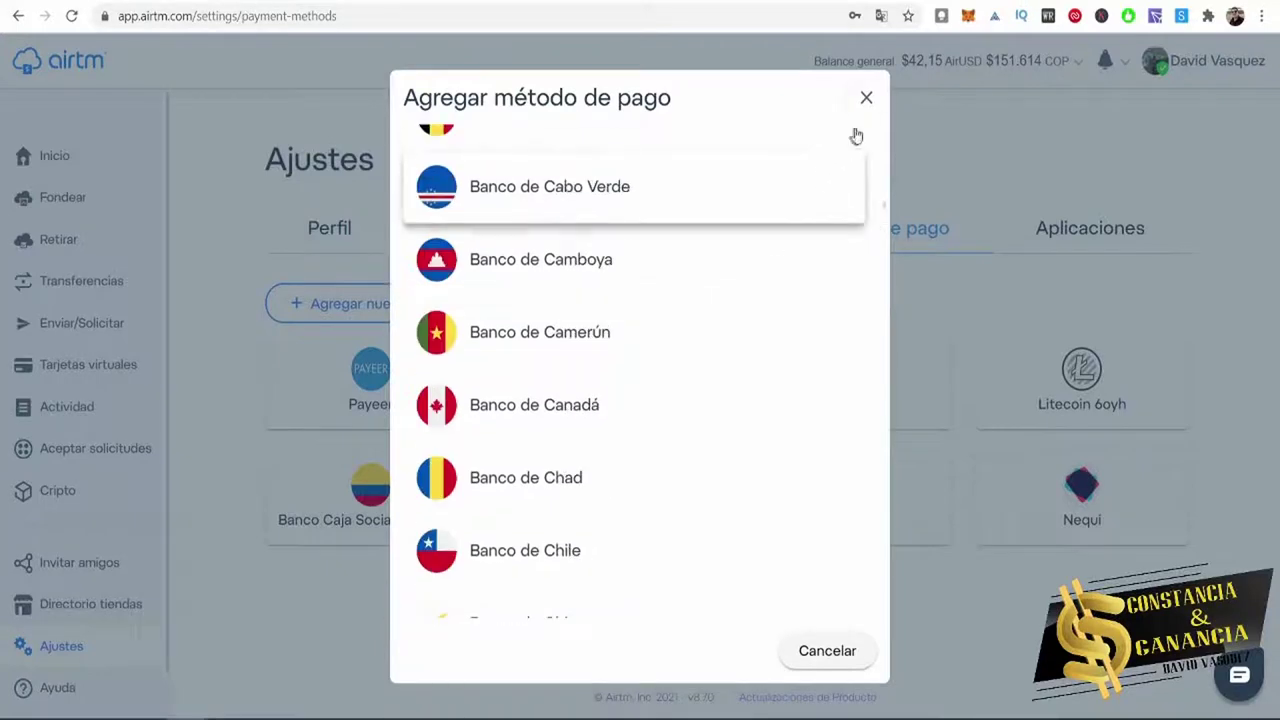
left_click(866, 98)
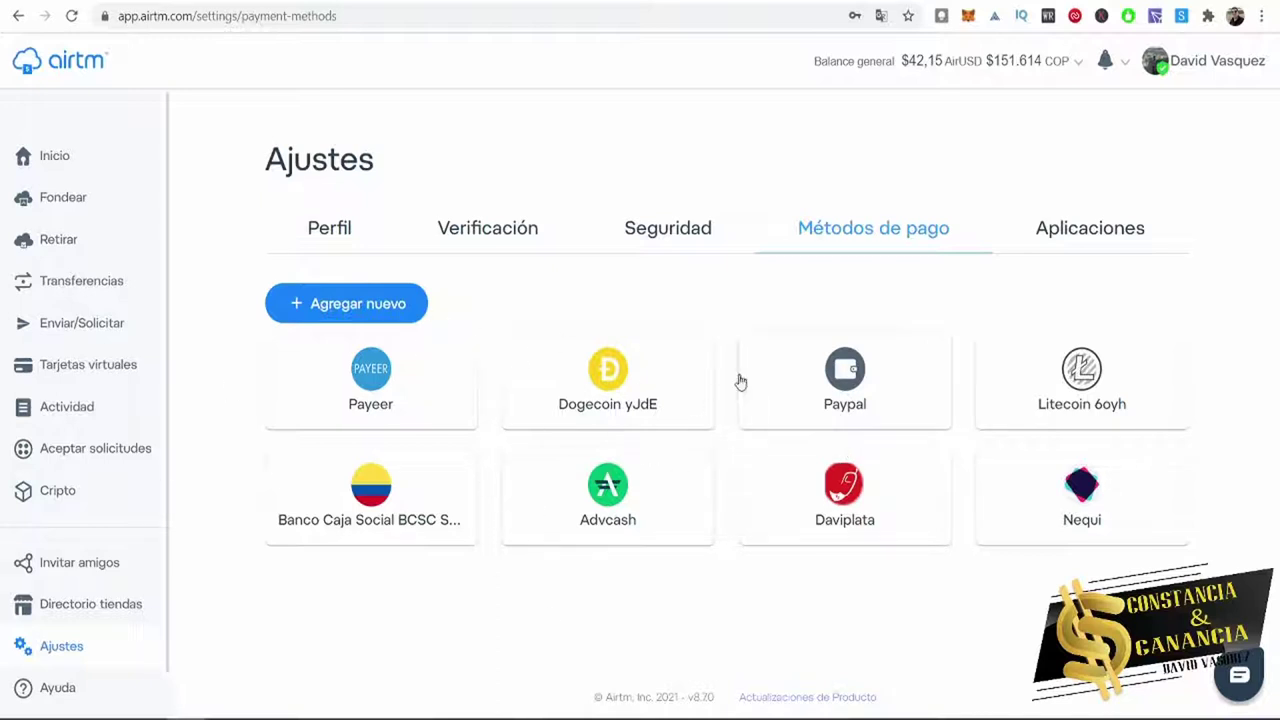
View the mobile app offered in the Aplicaciones settings, and open Fondear to examine its payment methods and rates.
left_click(1090, 226)
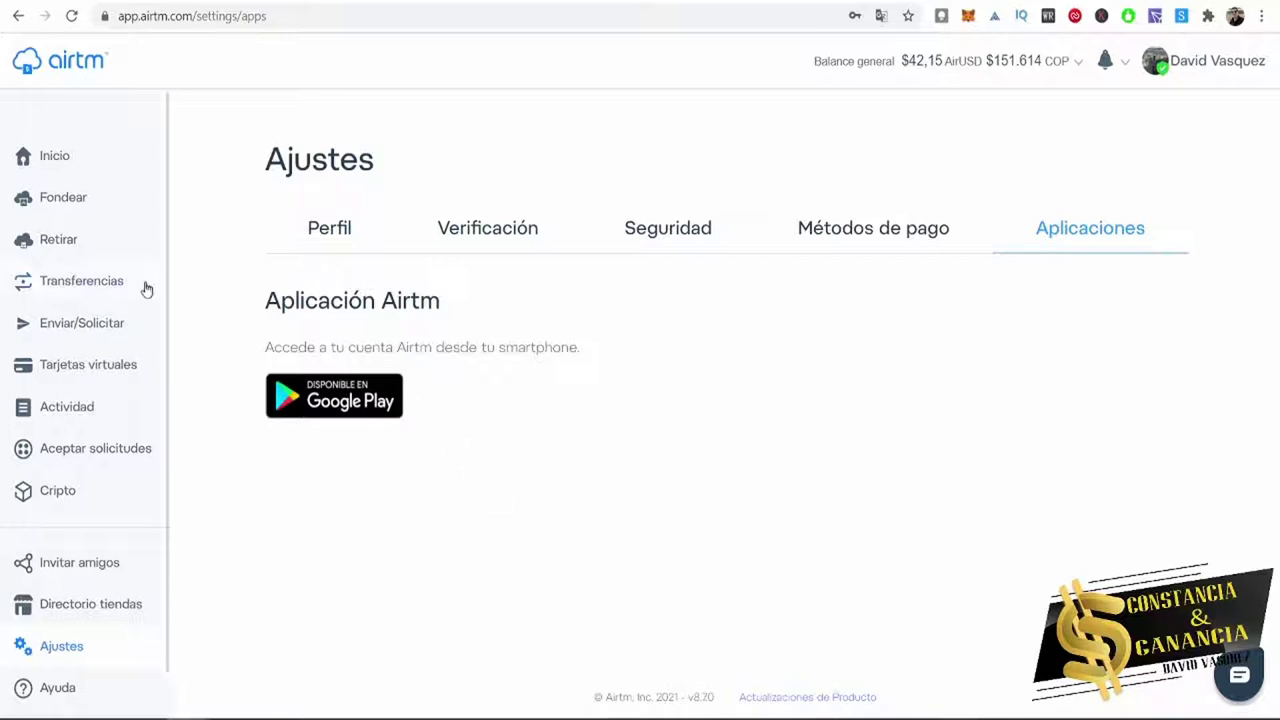
left_click(108, 164)
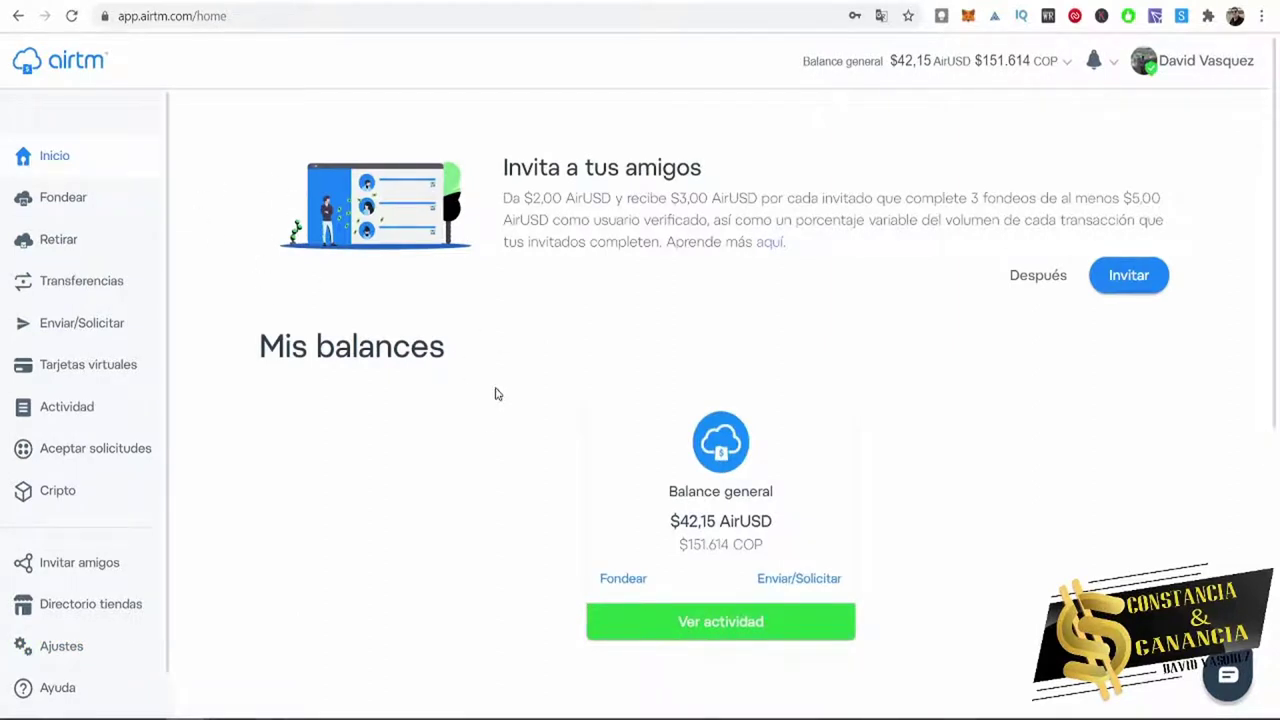
left_click(123, 208)
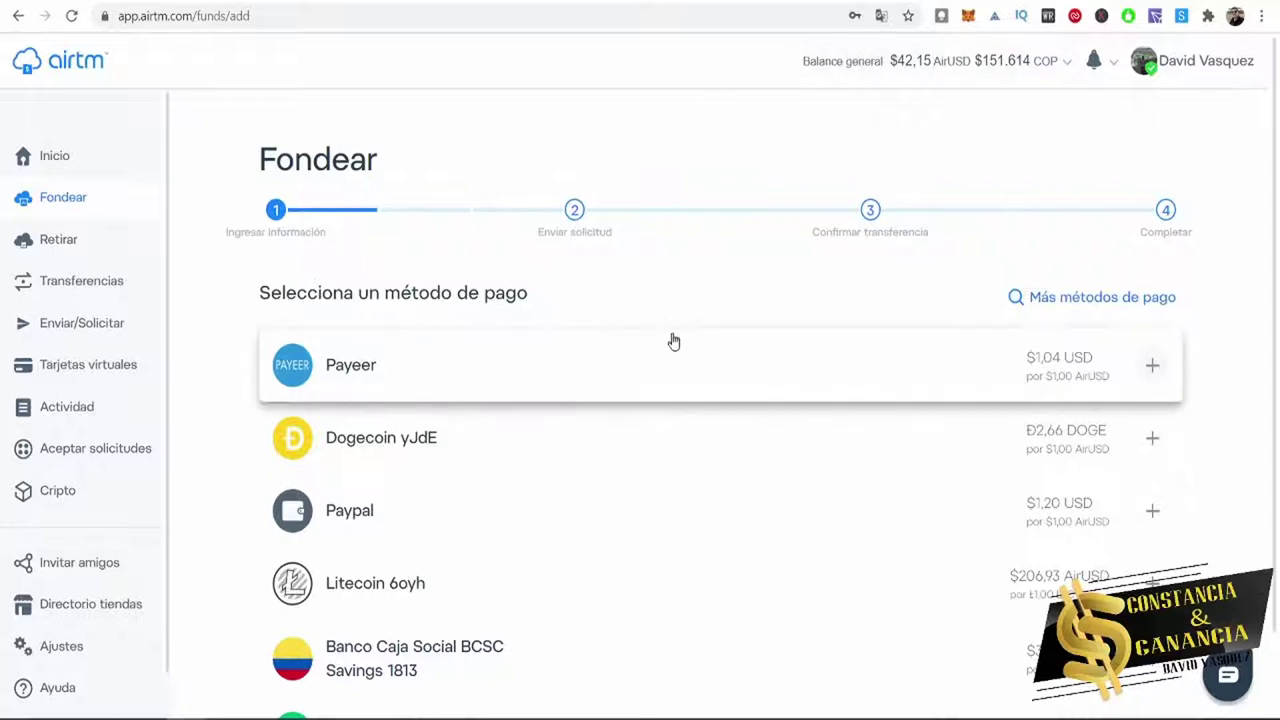
scroll(489, 389, "down", 1)
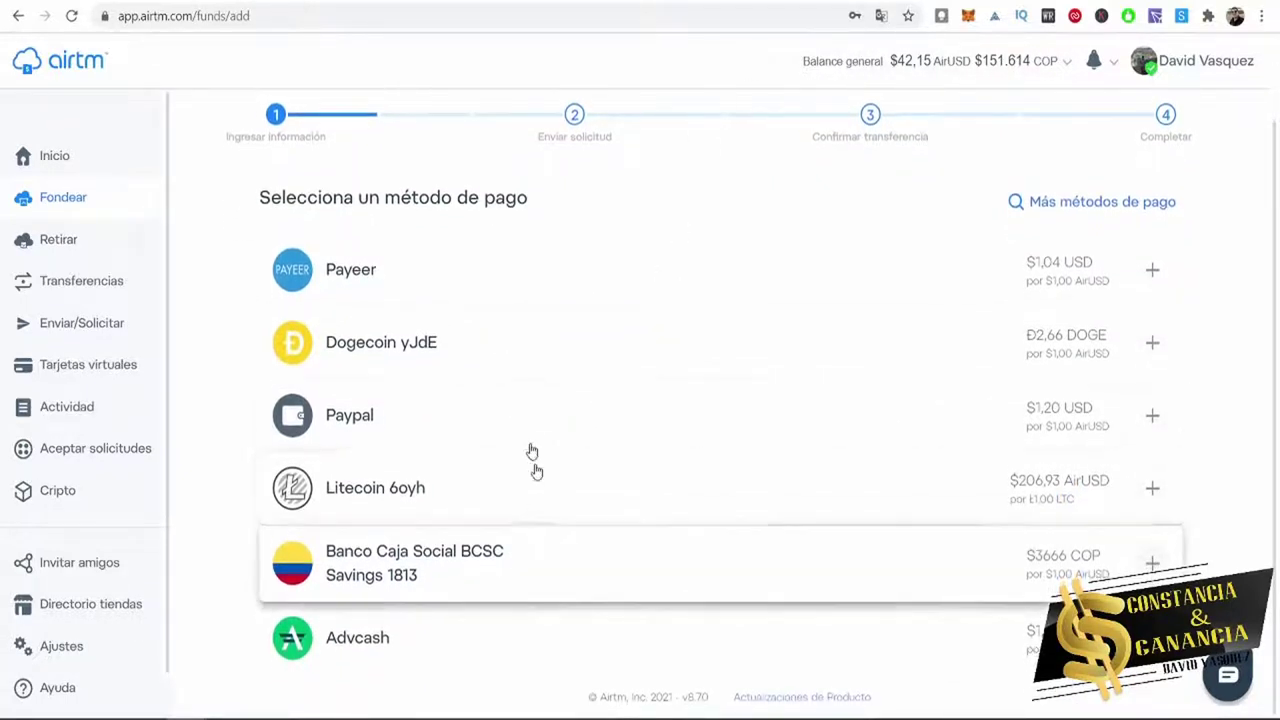
Review the funding payment methods and the additional method categories, and close the category list without choosing any.
scroll(562, 627, "up", 1)
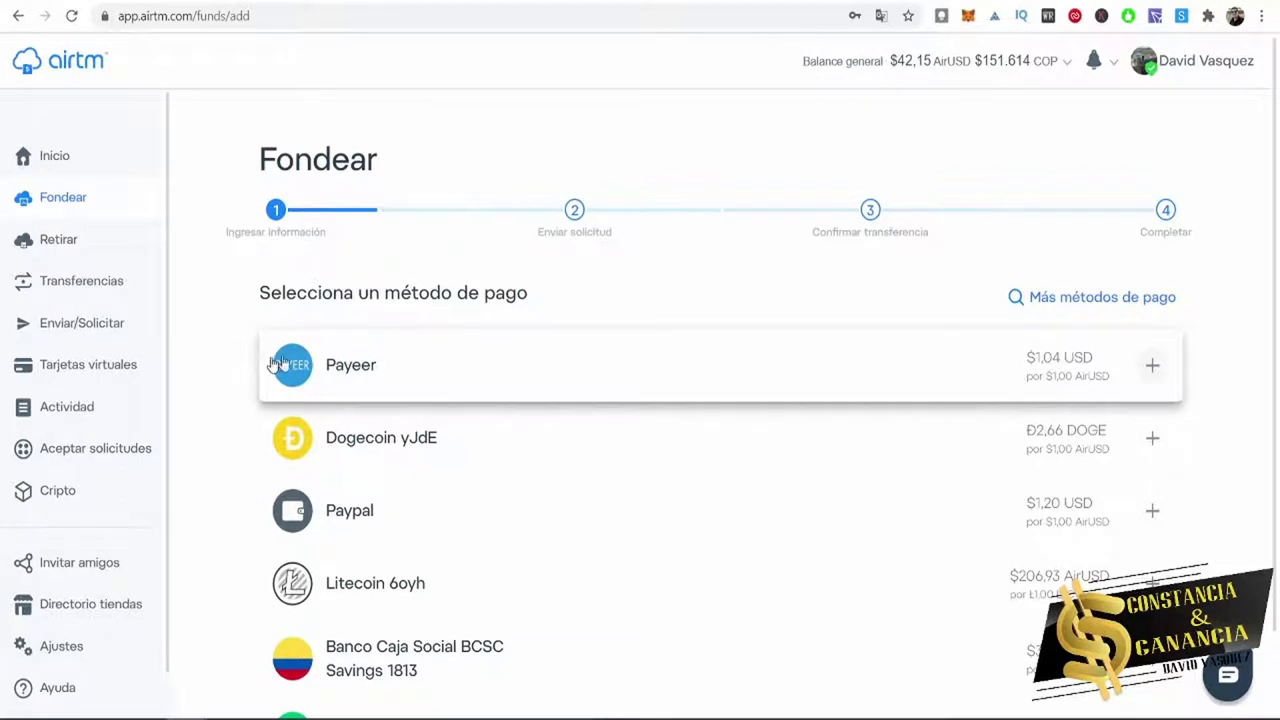
scroll(634, 457, "down", 1)
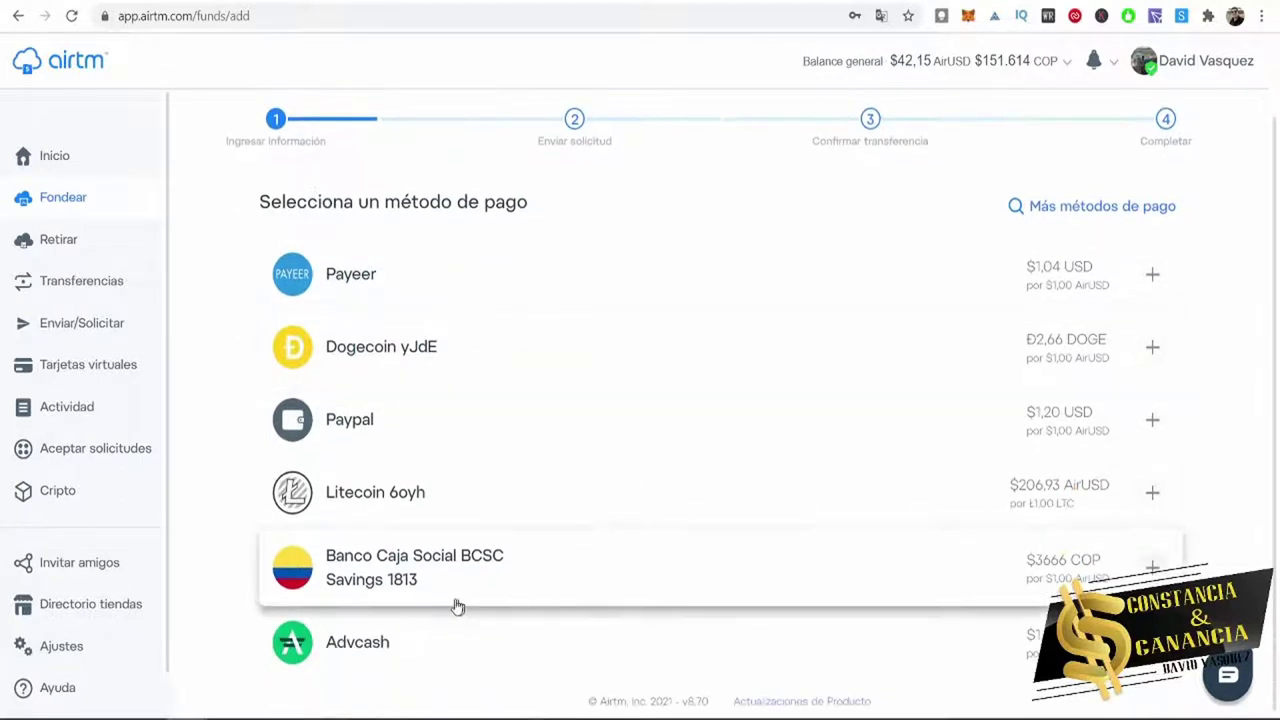
scroll(760, 470, "up", 1)
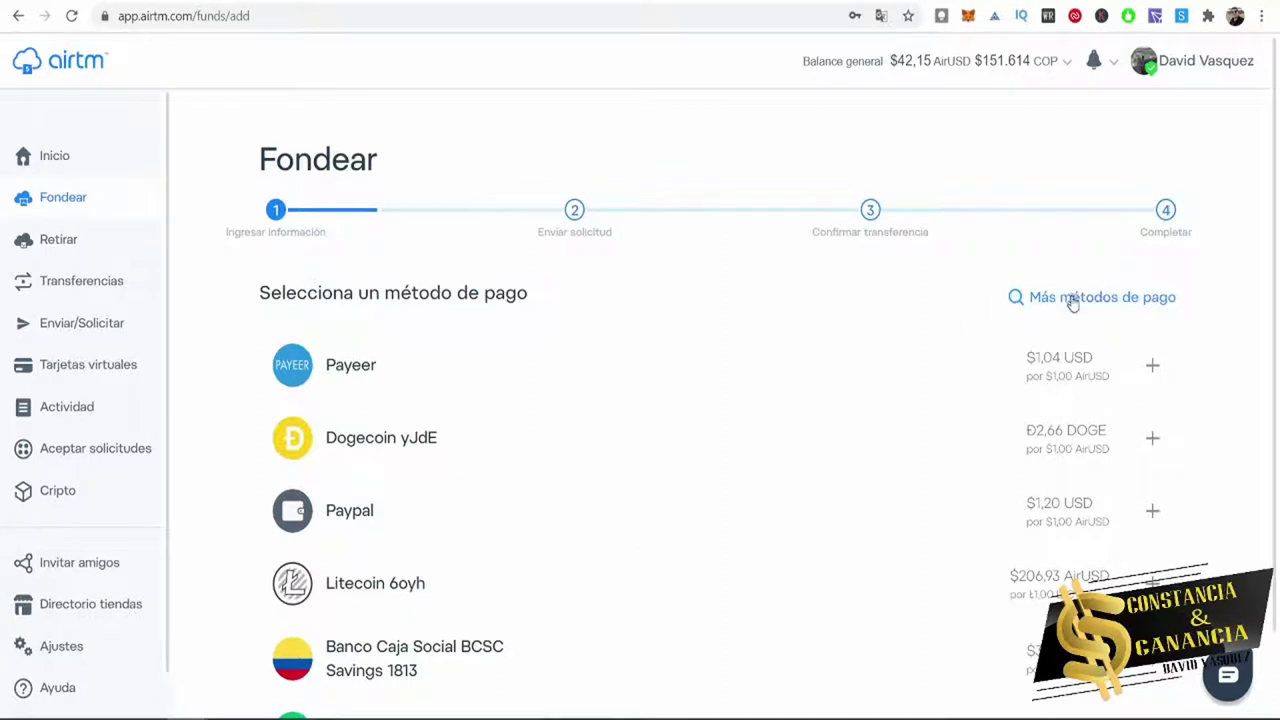
left_click(1071, 296)
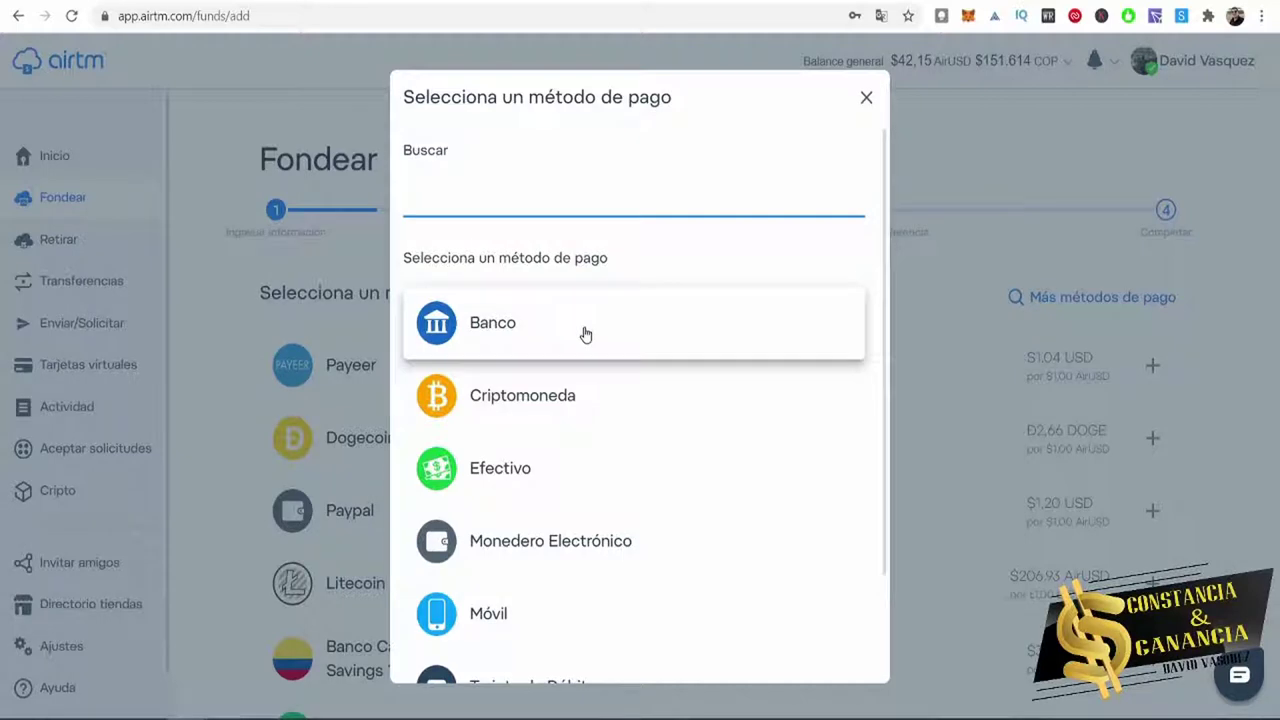
left_click(870, 101)
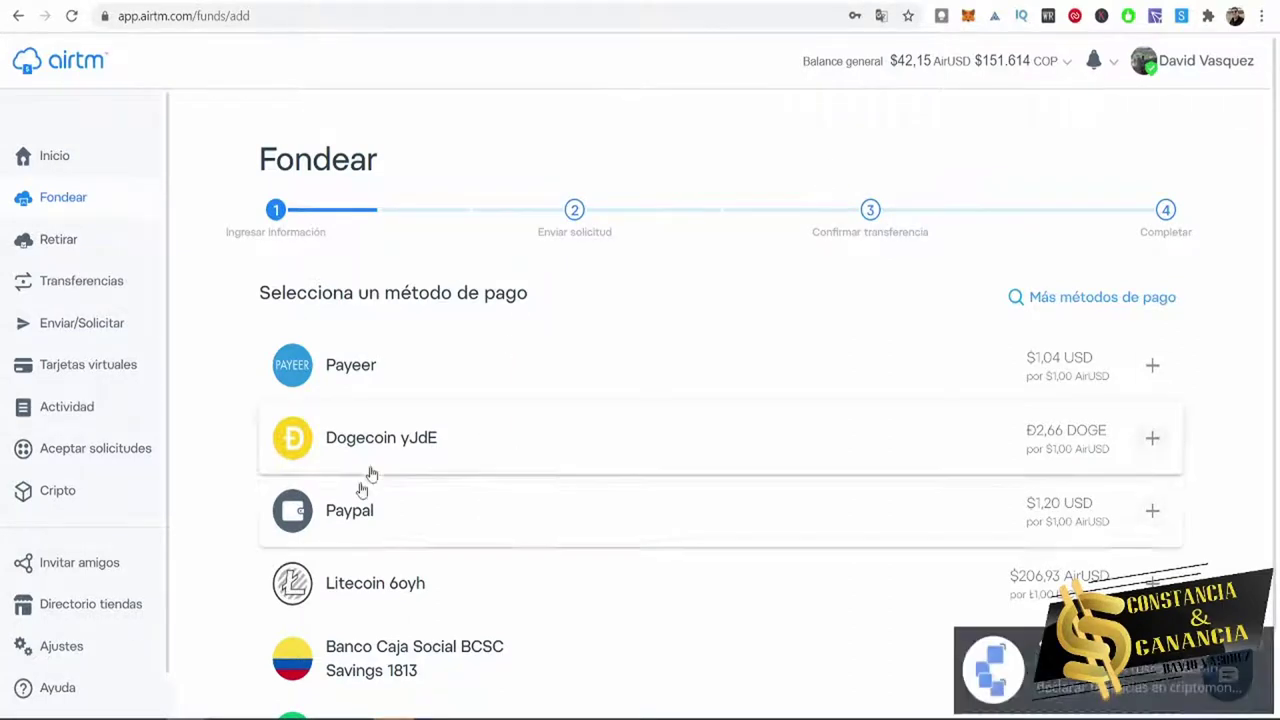
left_click(1268, 650)
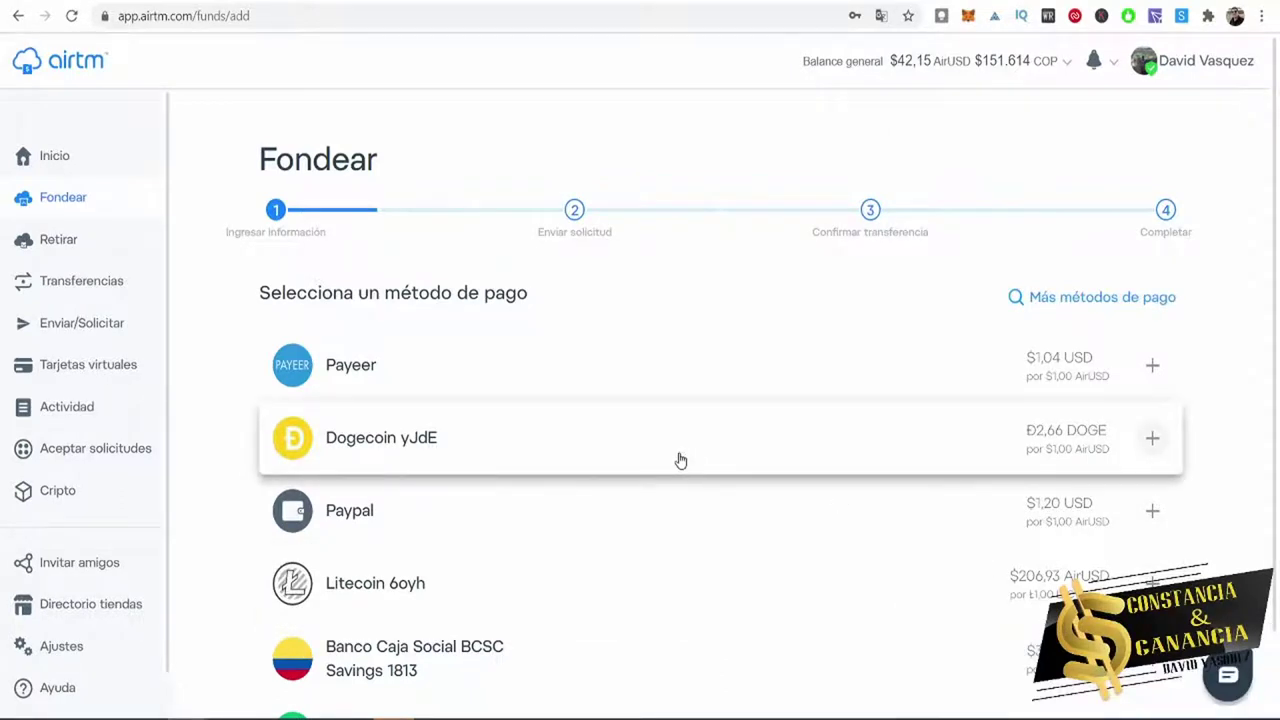
Start a withdrawal in Retirar, search the additional payment methods for "nequi" and choose Nequi.
left_click(84, 250)
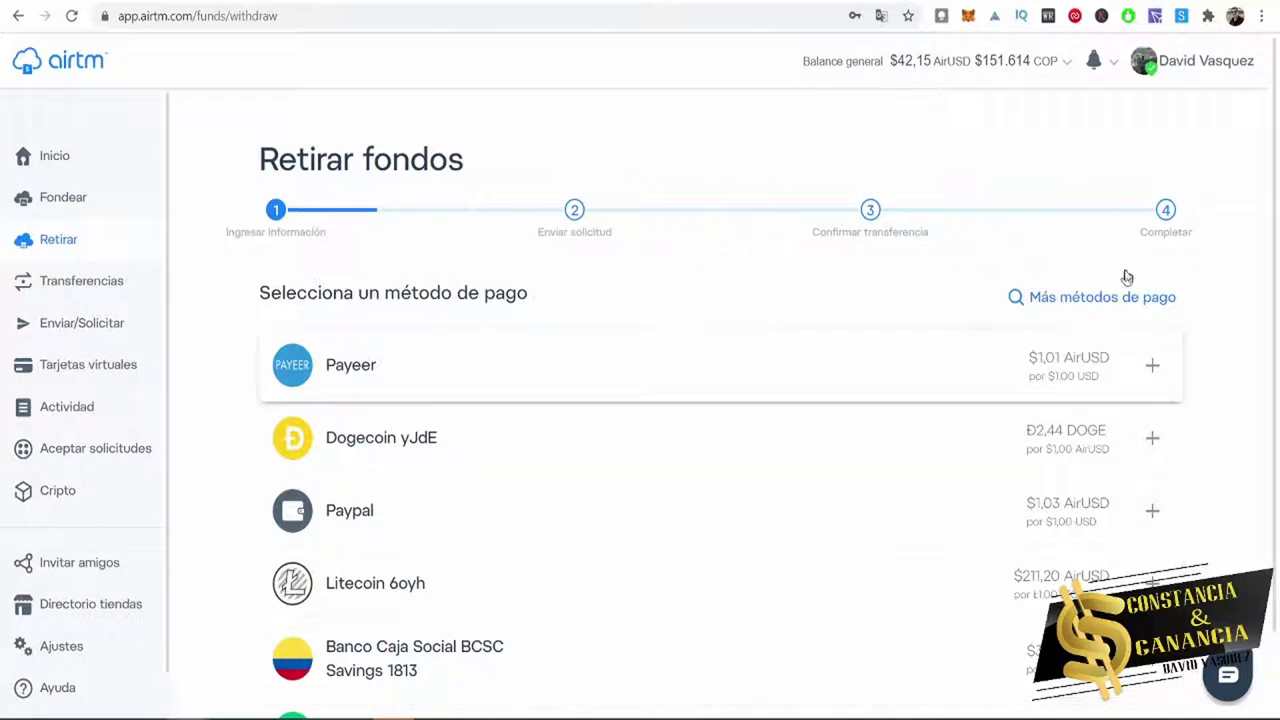
left_click(1071, 305)
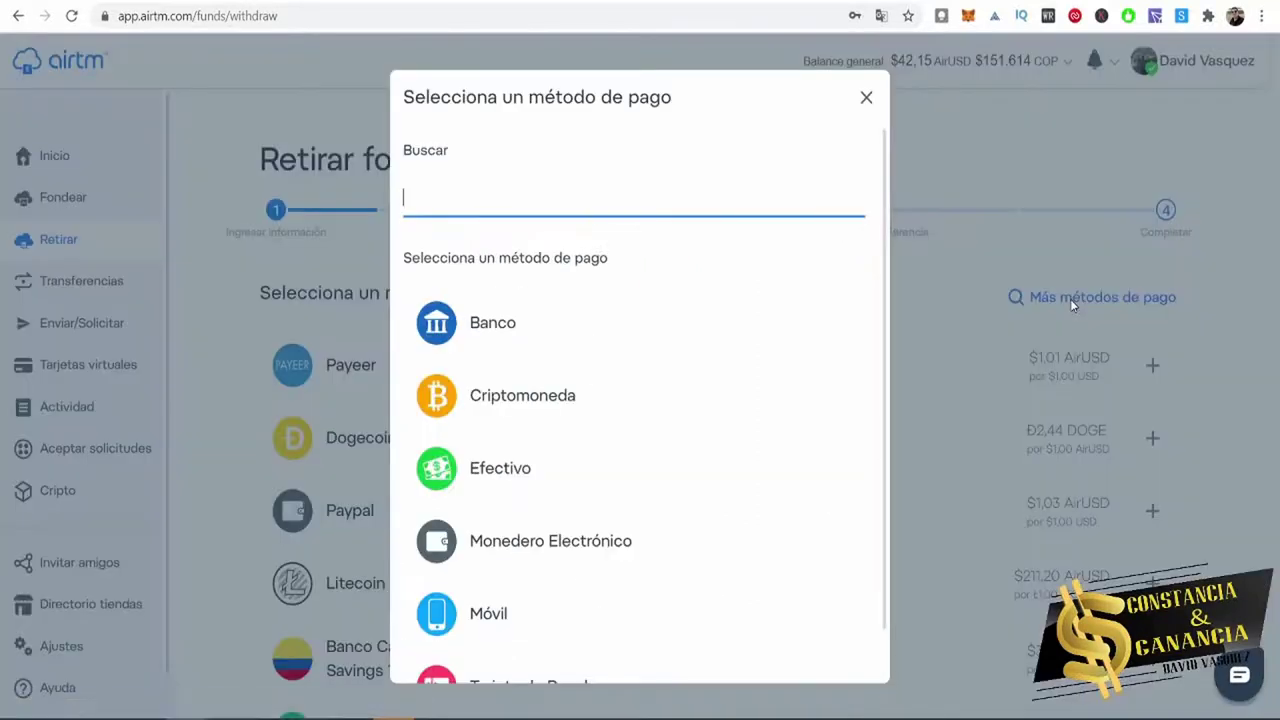
type("ne")
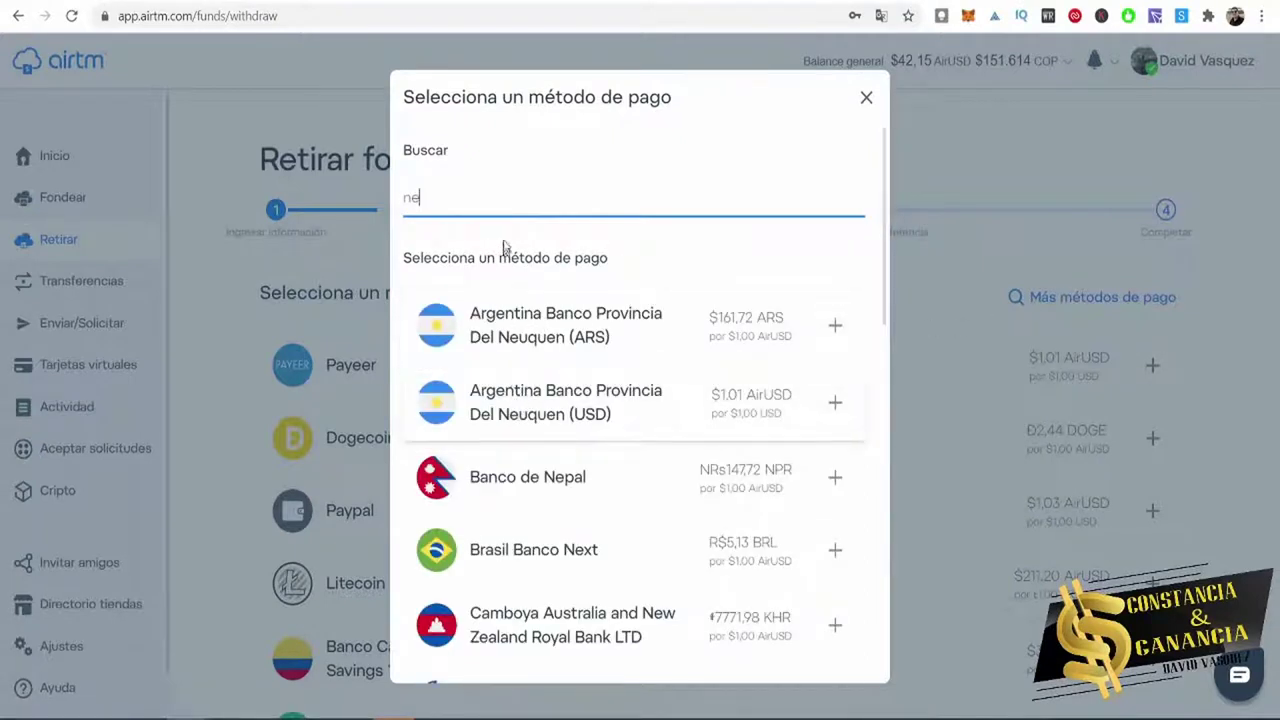
left_click(497, 203)
type("qui")
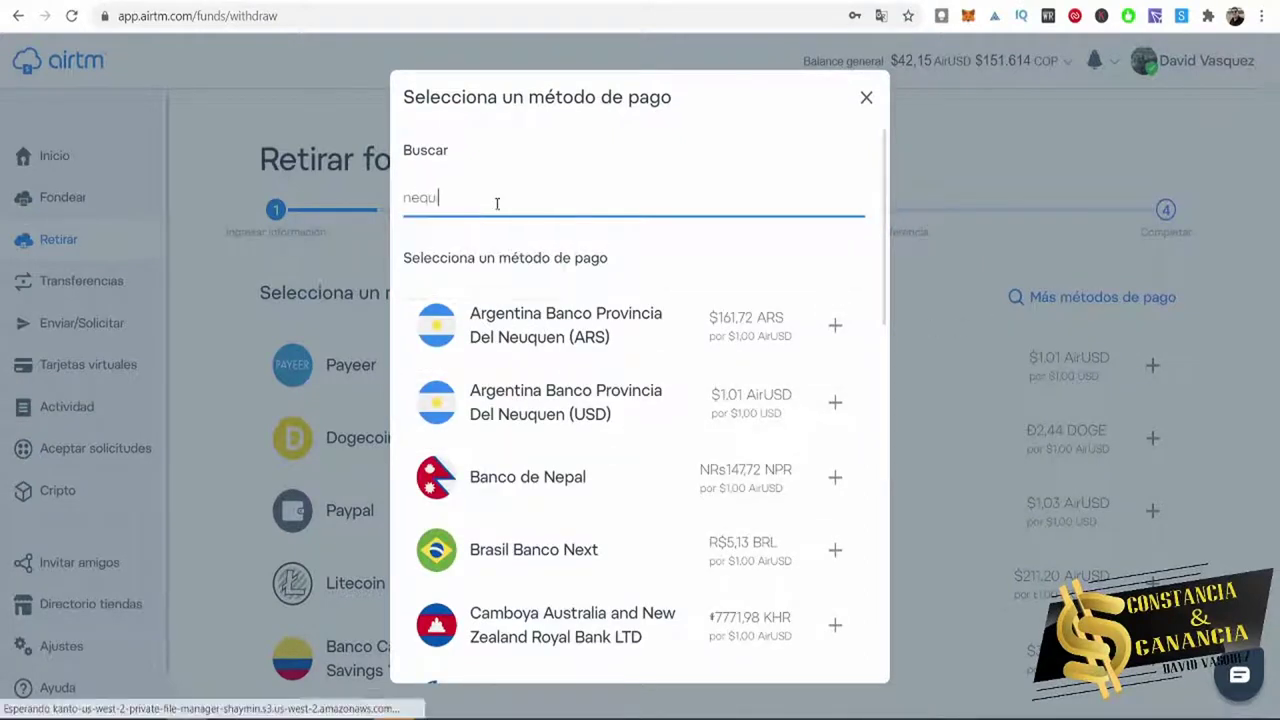
left_click(509, 328)
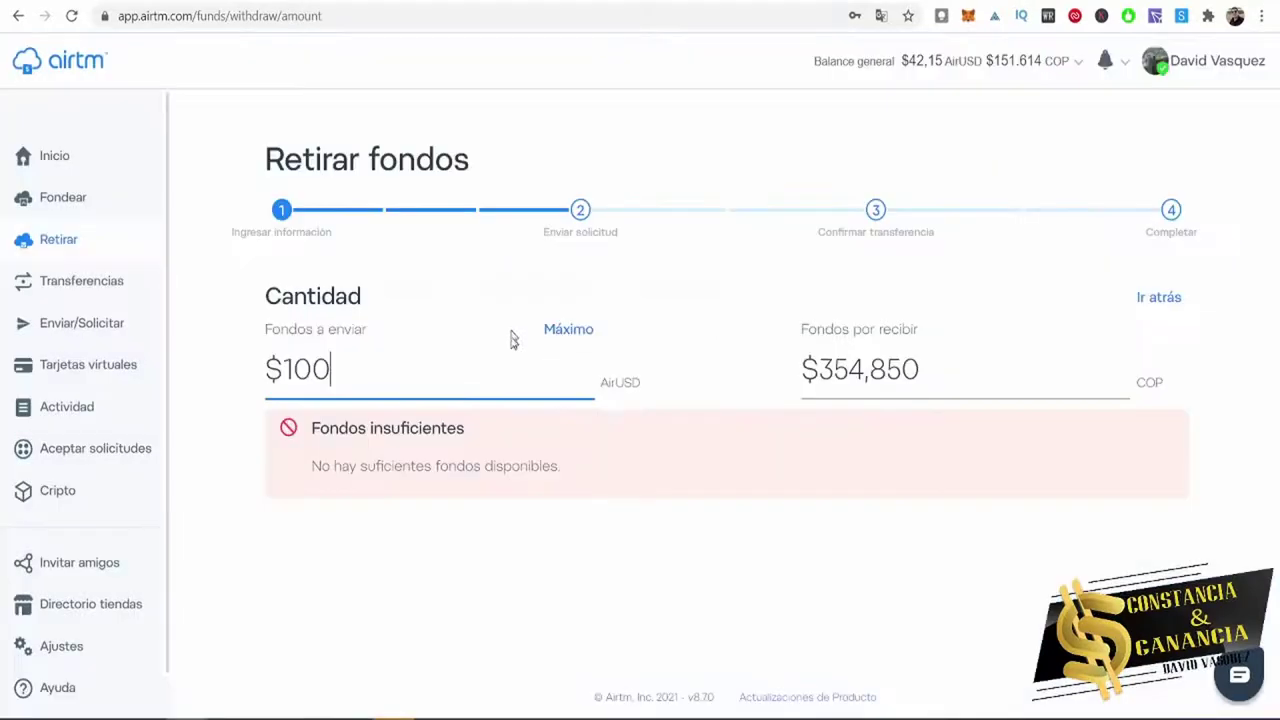
Set the funds to send for the withdrawal to 42.15 AirUSD.
left_click_drag(429, 380, 80, 350)
type("42.1")
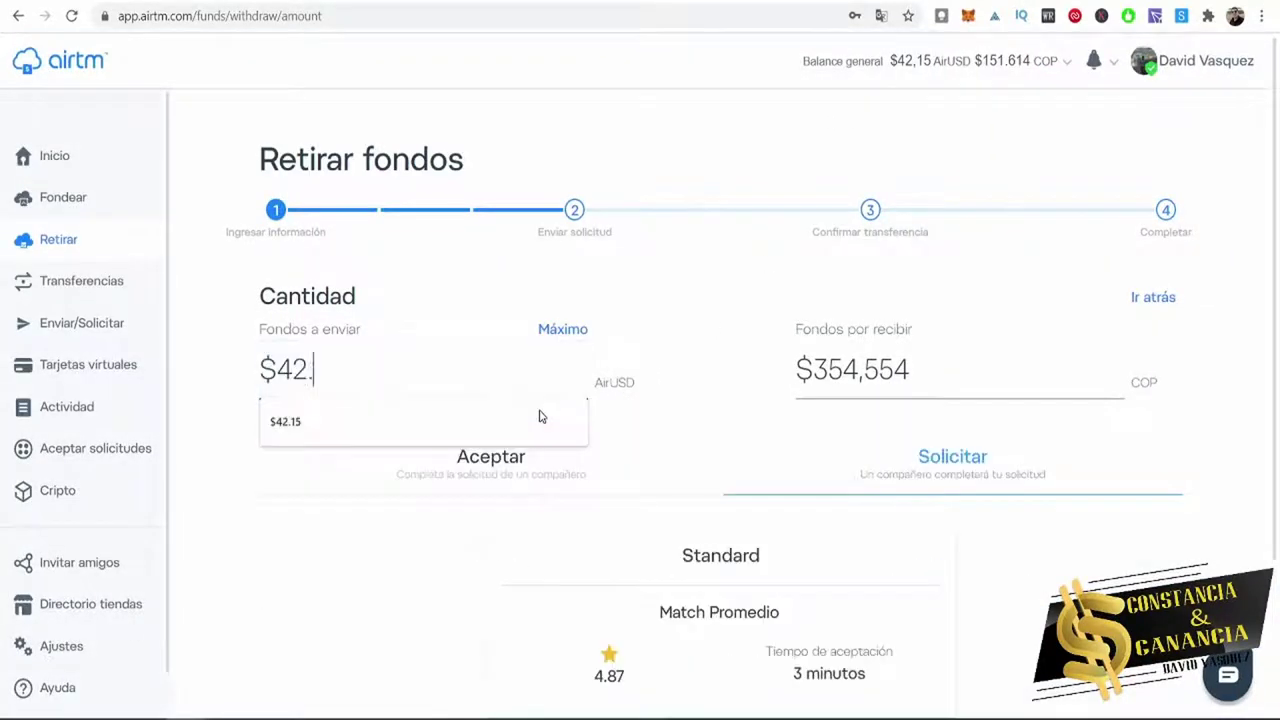
left_click(539, 416)
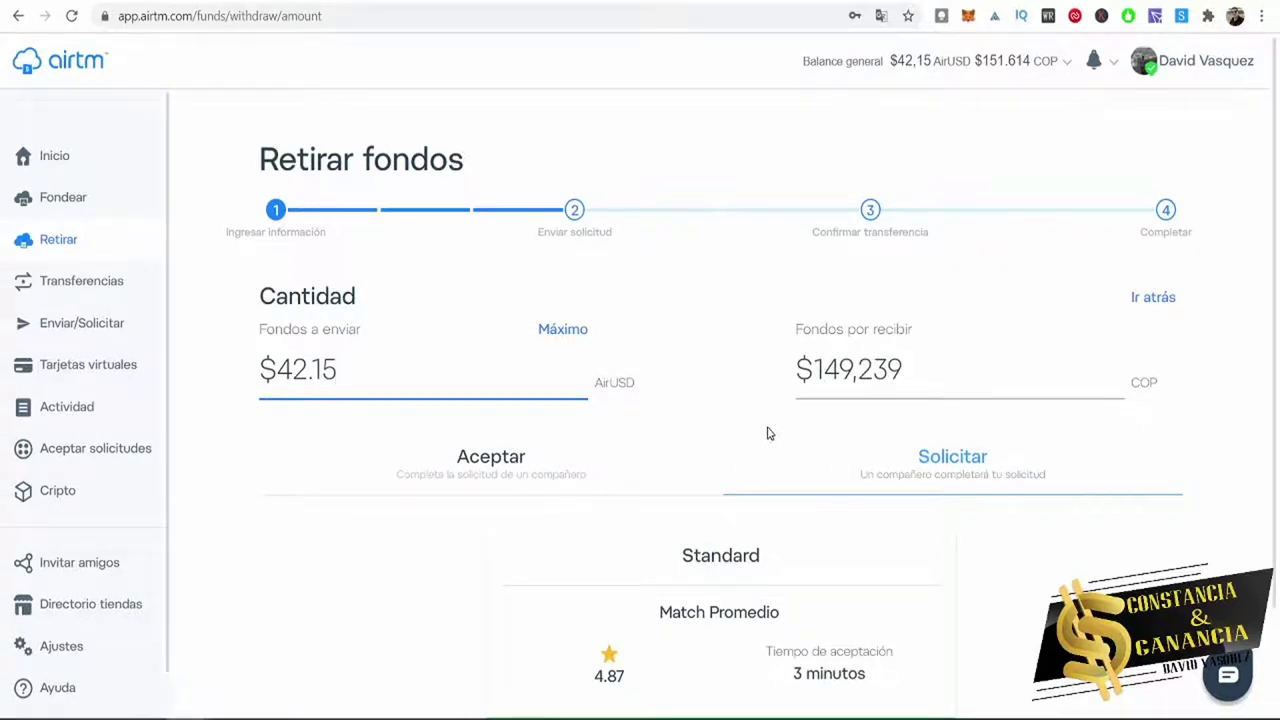
Expand the withdrawal's fee details and examine the custom rate and the Airtm fee.
scroll(768, 434, "down", 2)
left_click(369, 662)
scroll(391, 549, "down", 2)
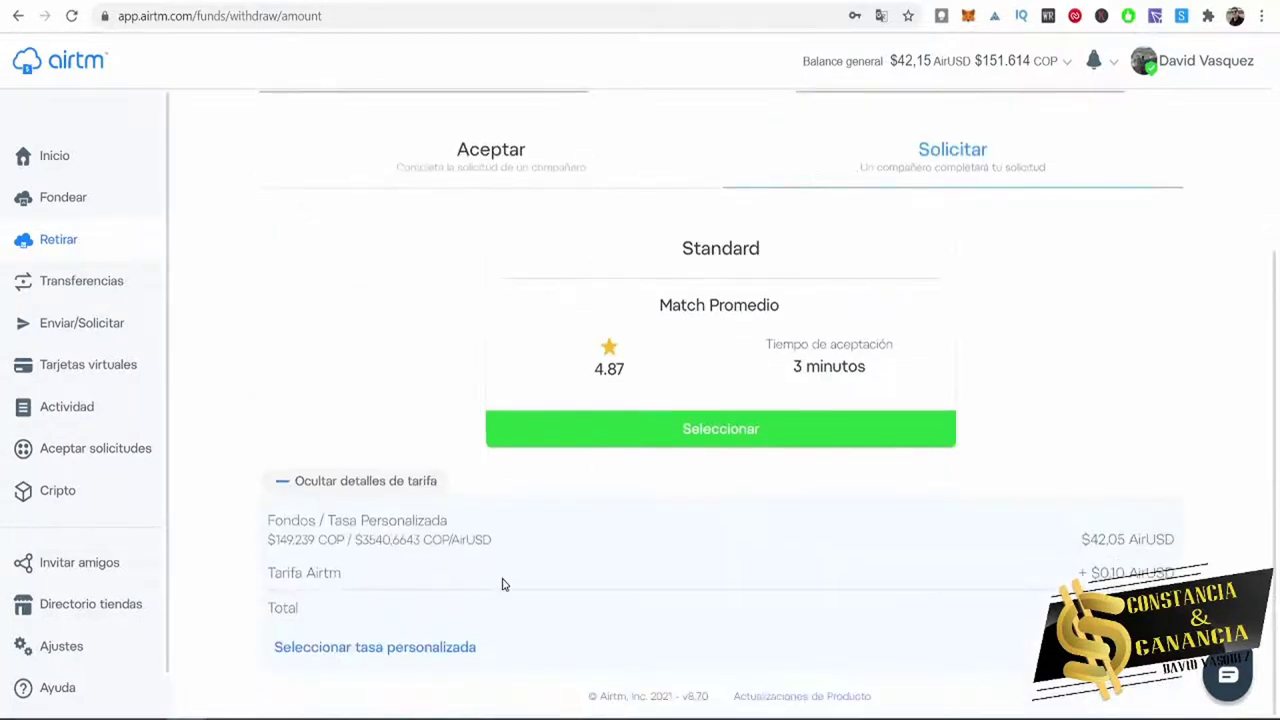
left_click_drag(1067, 549, 1106, 541)
double_click(316, 575)
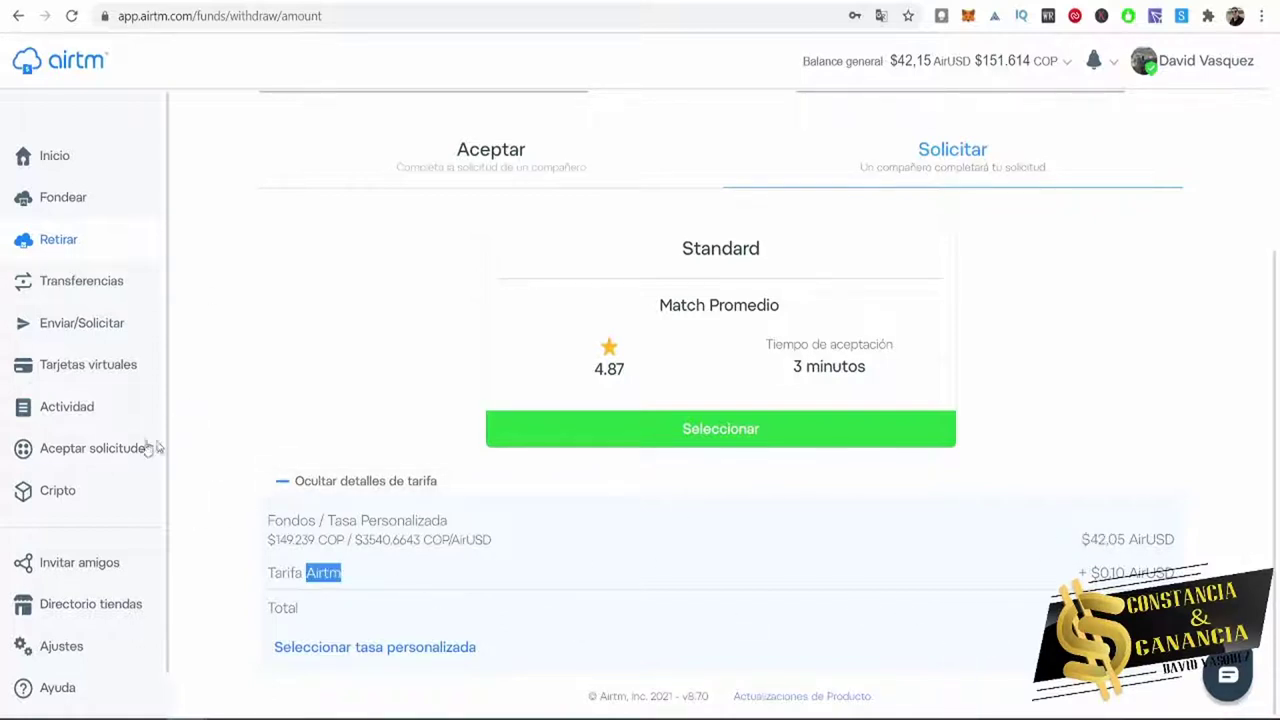
scroll(330, 405, "up", 2)
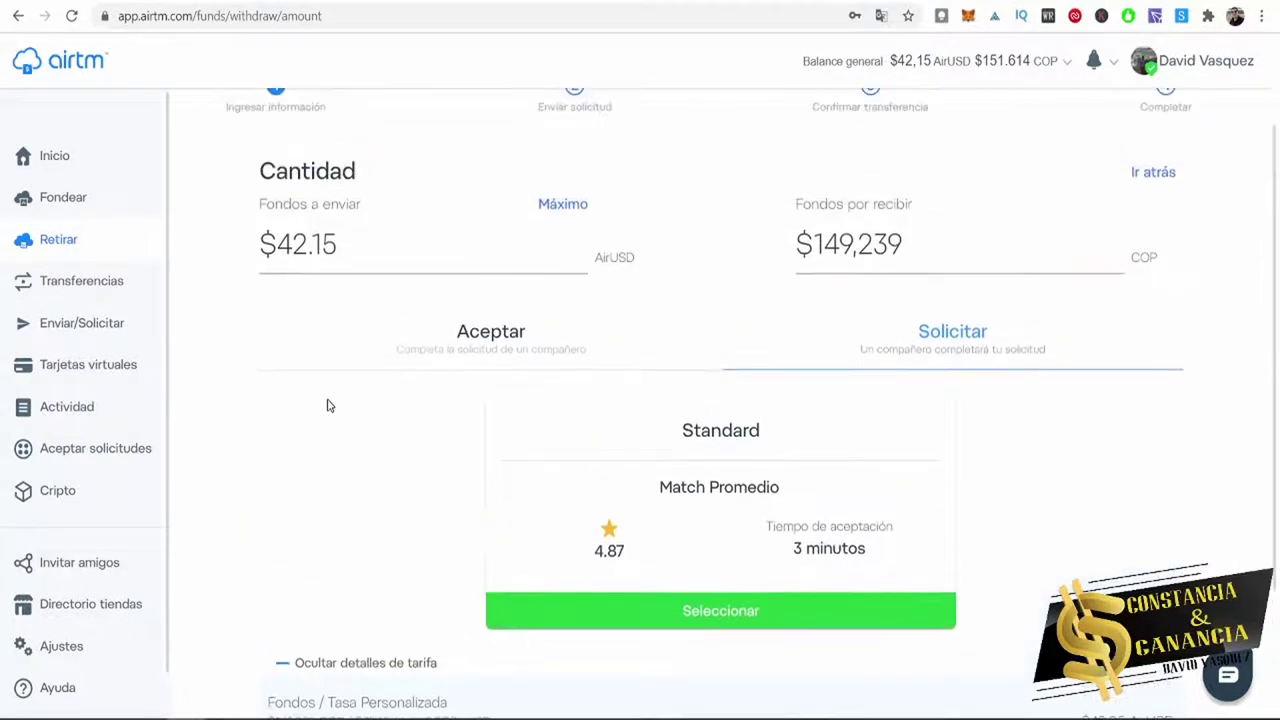
scroll(337, 424, "up", 1)
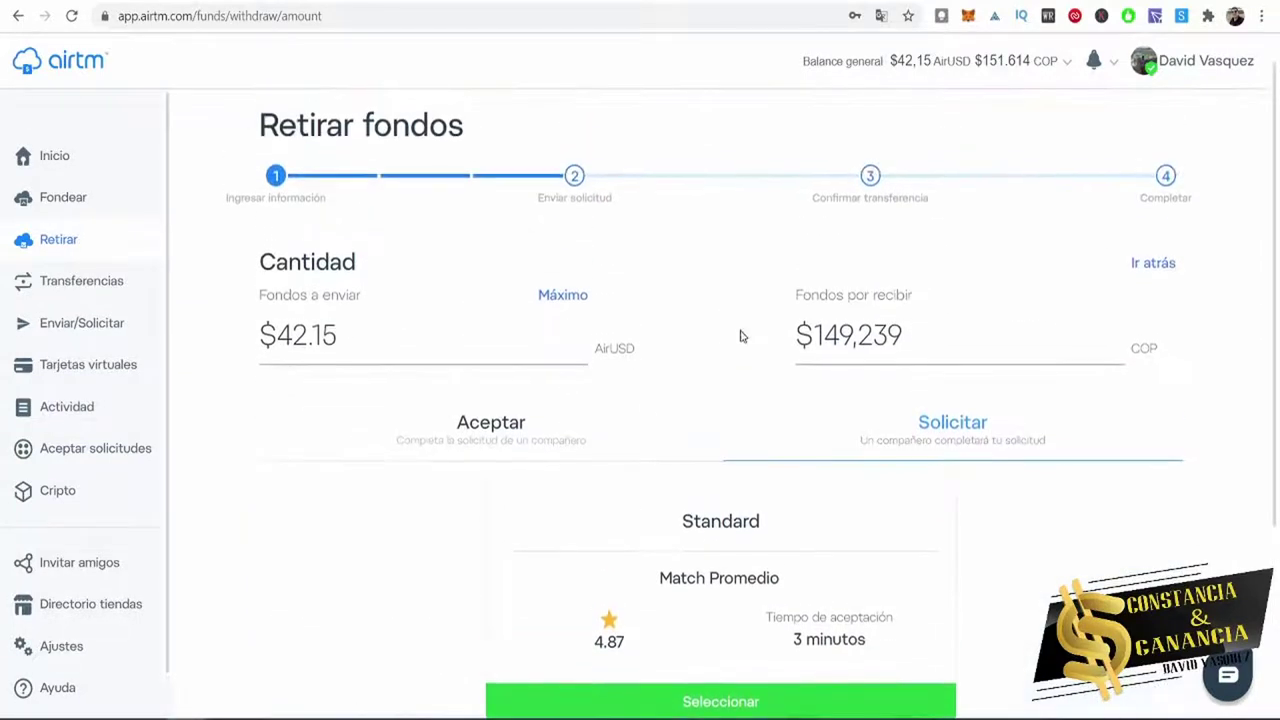
Set the funds to receive to 149,000 COP and select the Standard match for the withdrawal request.
left_click(912, 335)
key("BackSpace")
key("BackSpace")
key("BackSpace")
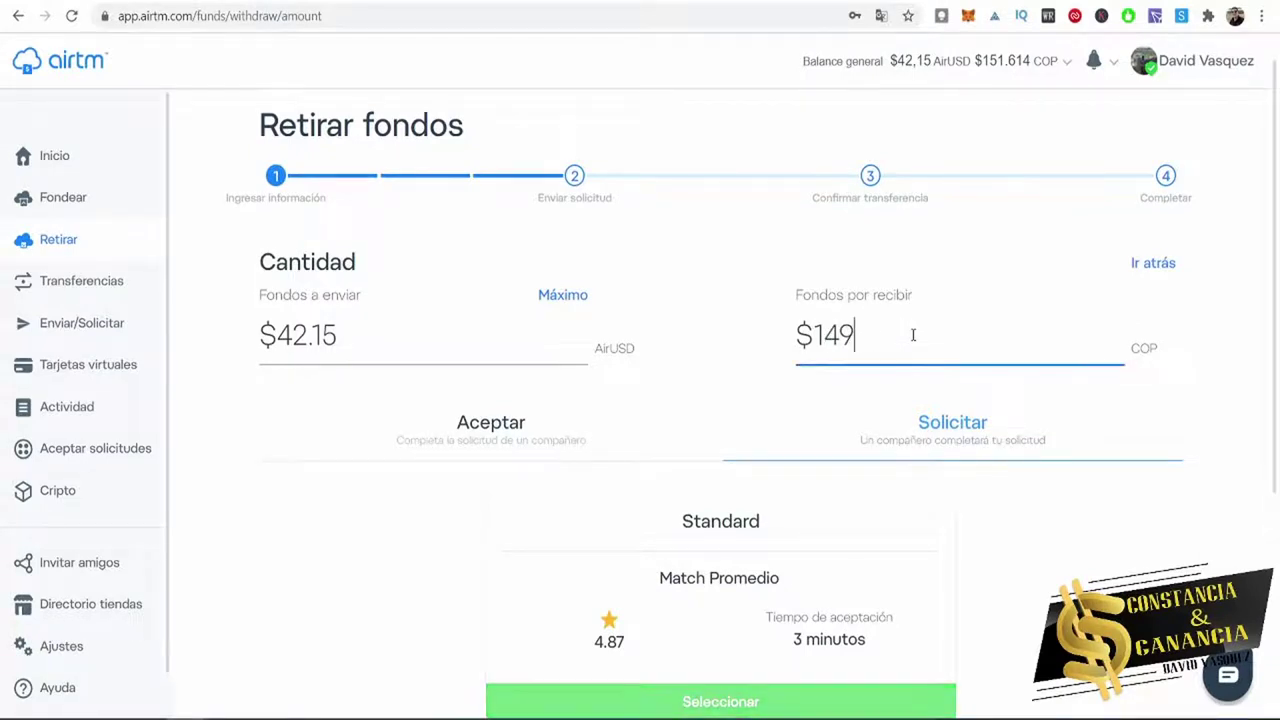
type("000")
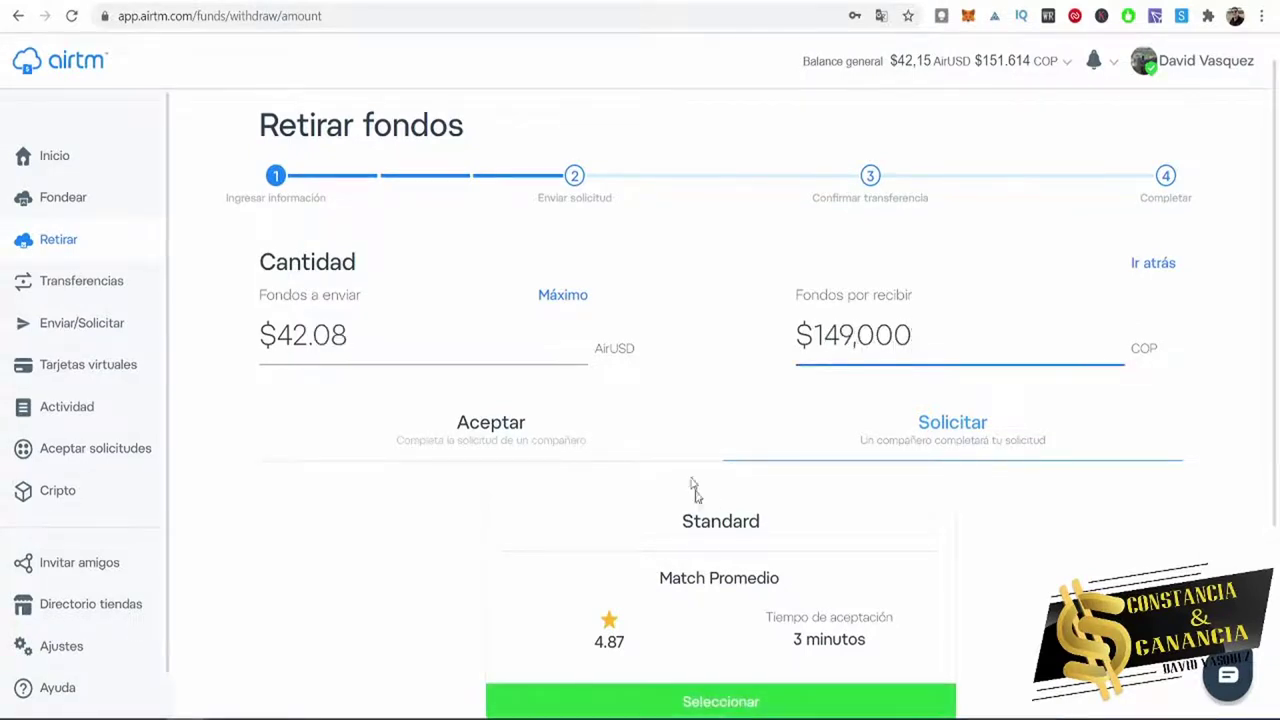
scroll(784, 487, "down", 1)
scroll(784, 487, "down", 3)
left_click(783, 531)
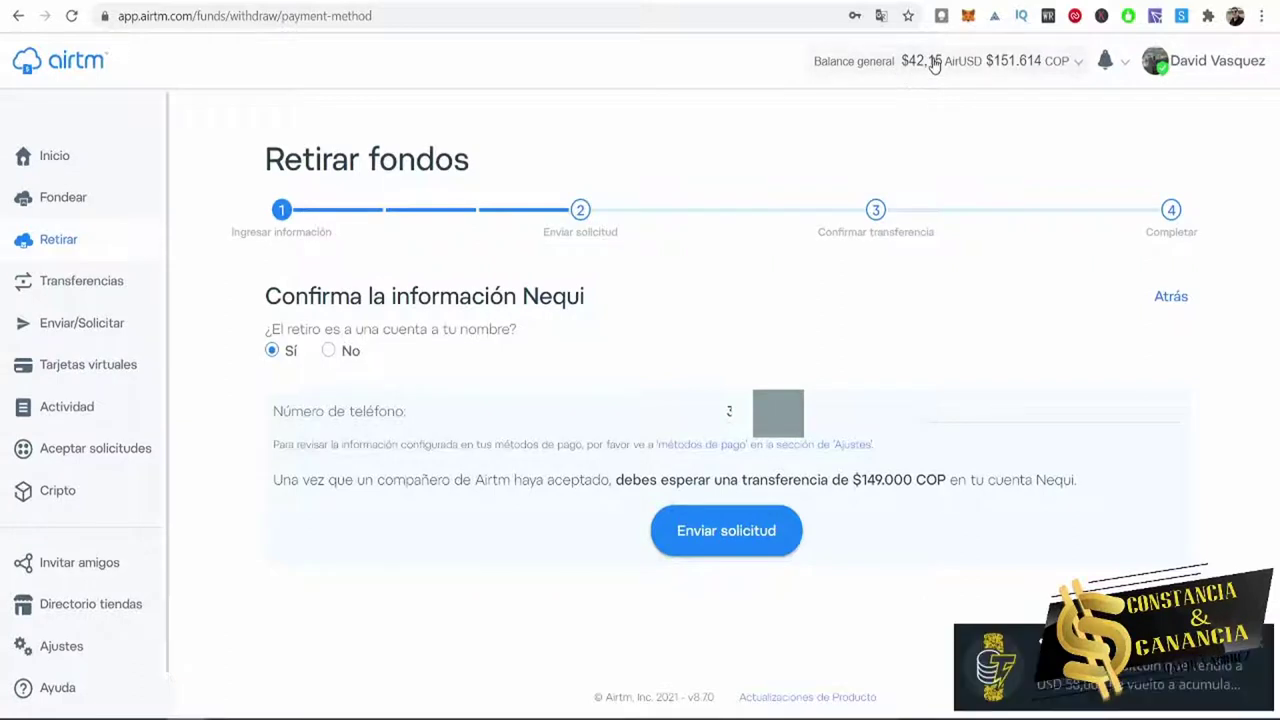
Submit the Nequi withdrawal request and enter the 2FA code to authorize it.
left_click(1262, 650)
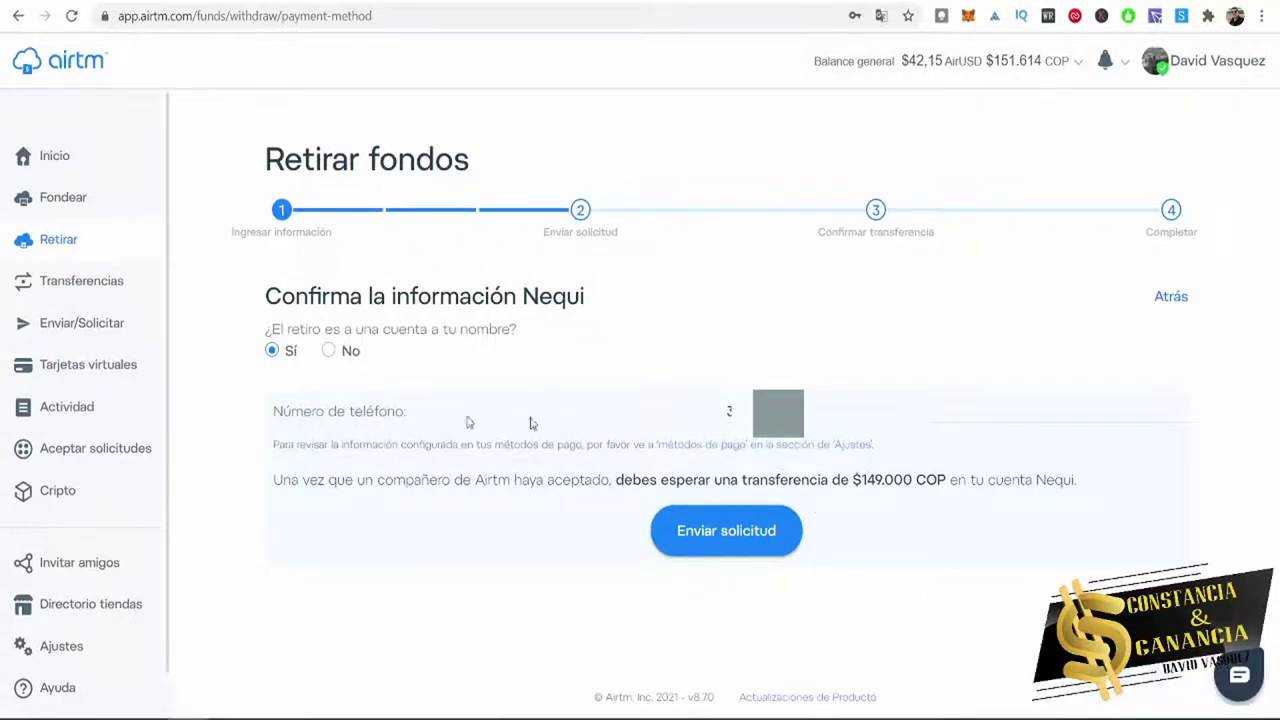
left_click(745, 548)
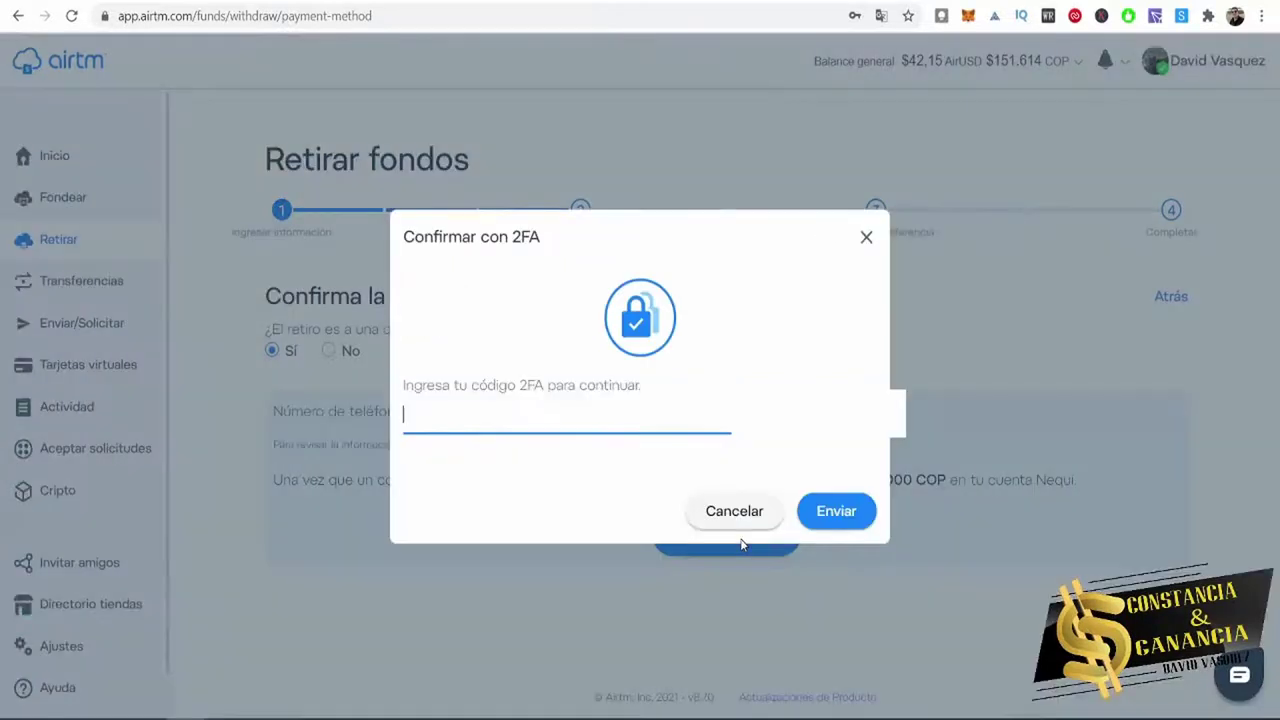
left_click(586, 414)
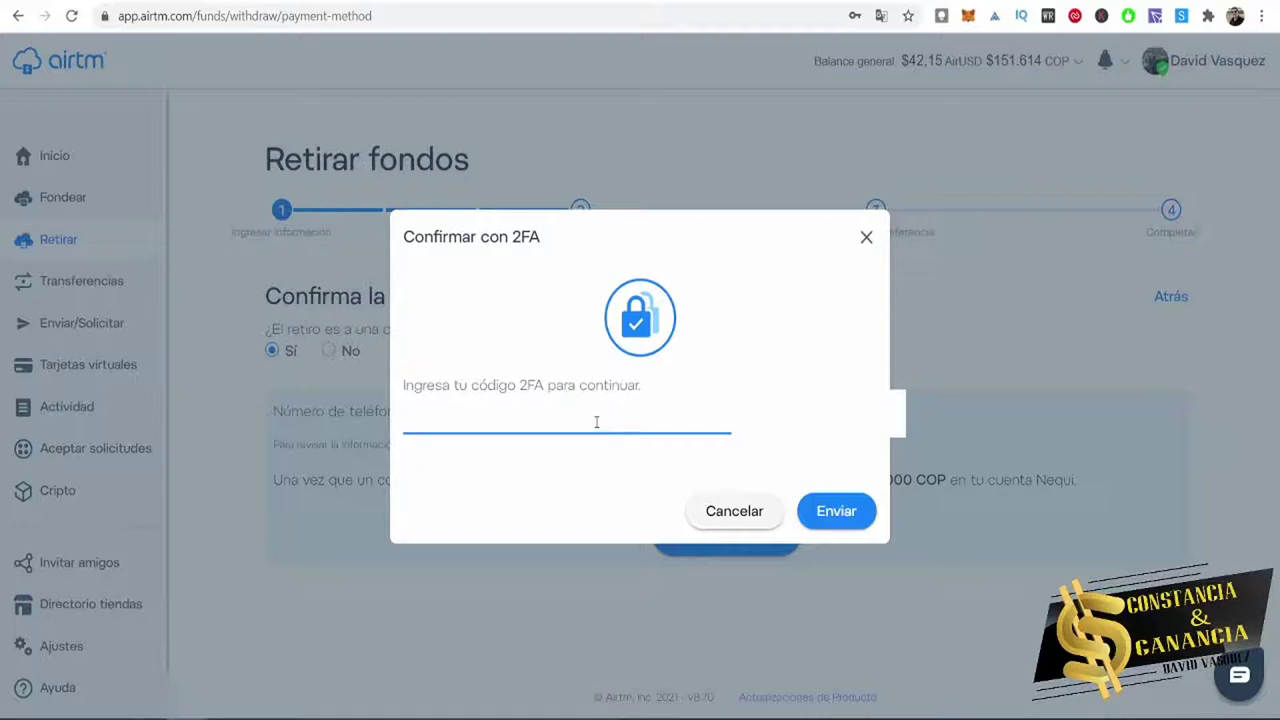
type("7")
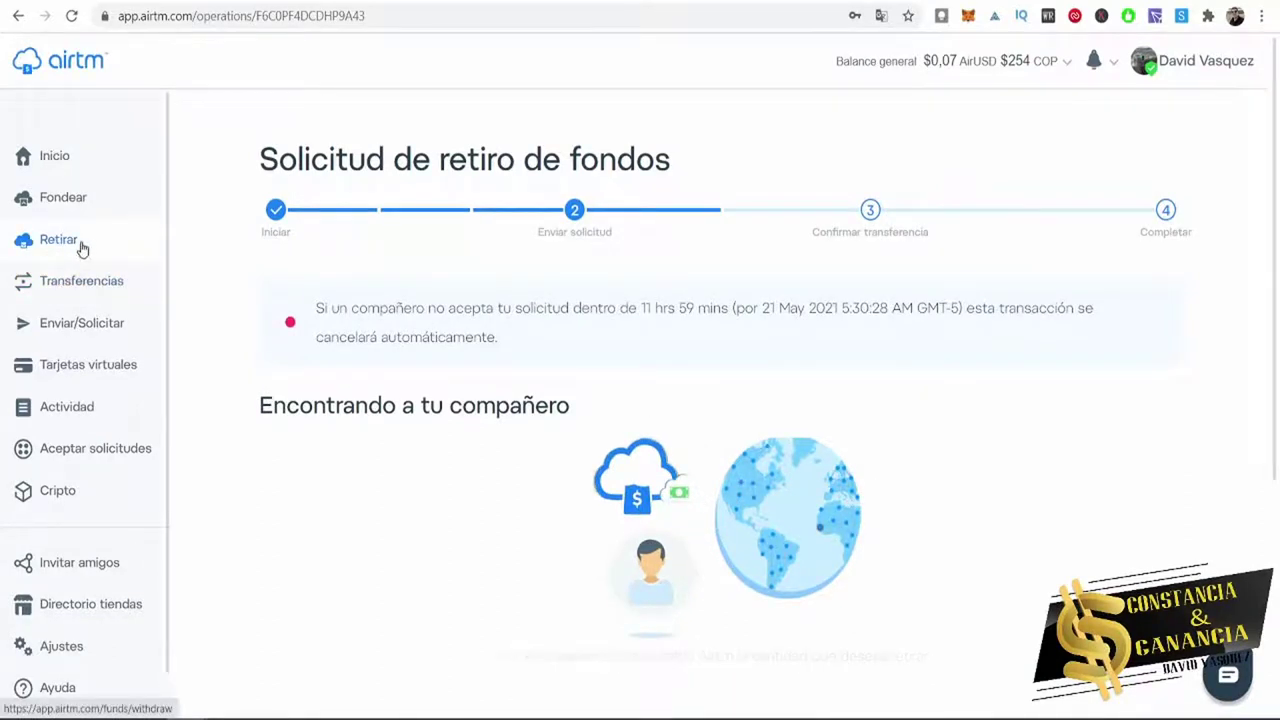
Open Transferencias, read the explanation of how transfers between payment methods work, and close it.
left_click(82, 283)
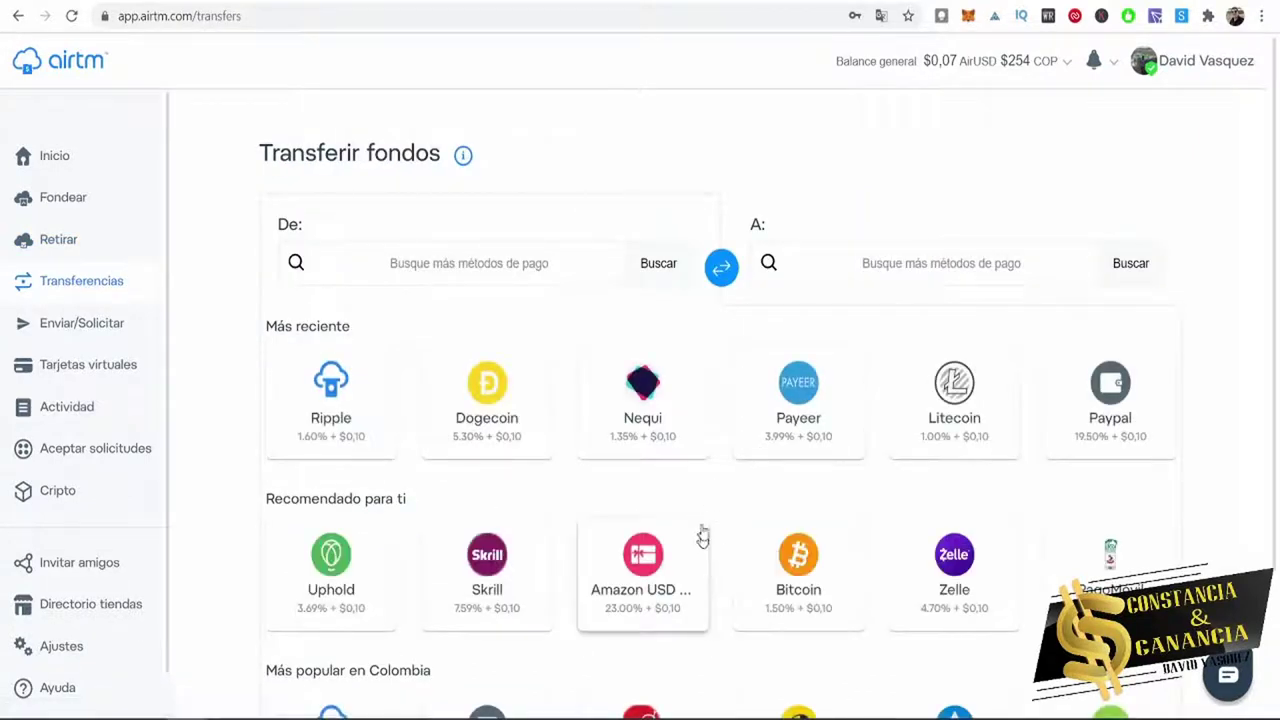
left_click(462, 158)
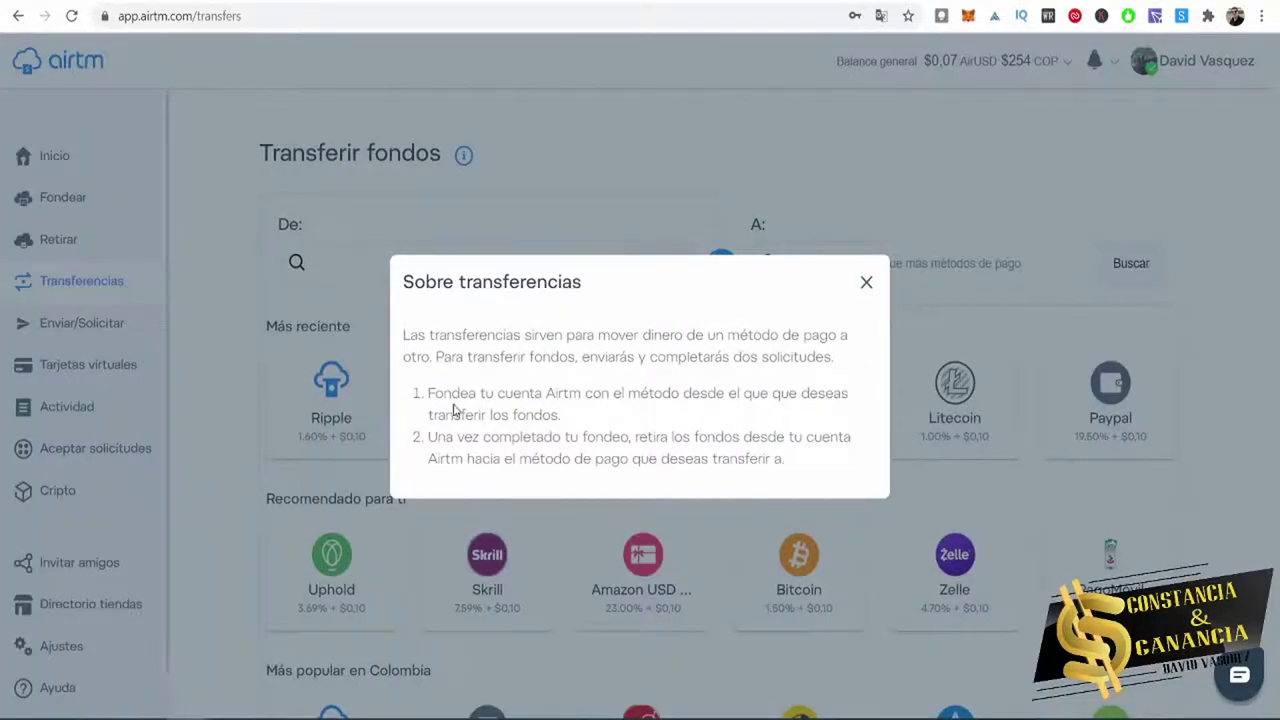
left_click_drag(431, 392, 791, 392)
left_click_drag(826, 392, 800, 393)
left_click(712, 420)
left_click_drag(638, 437, 668, 437)
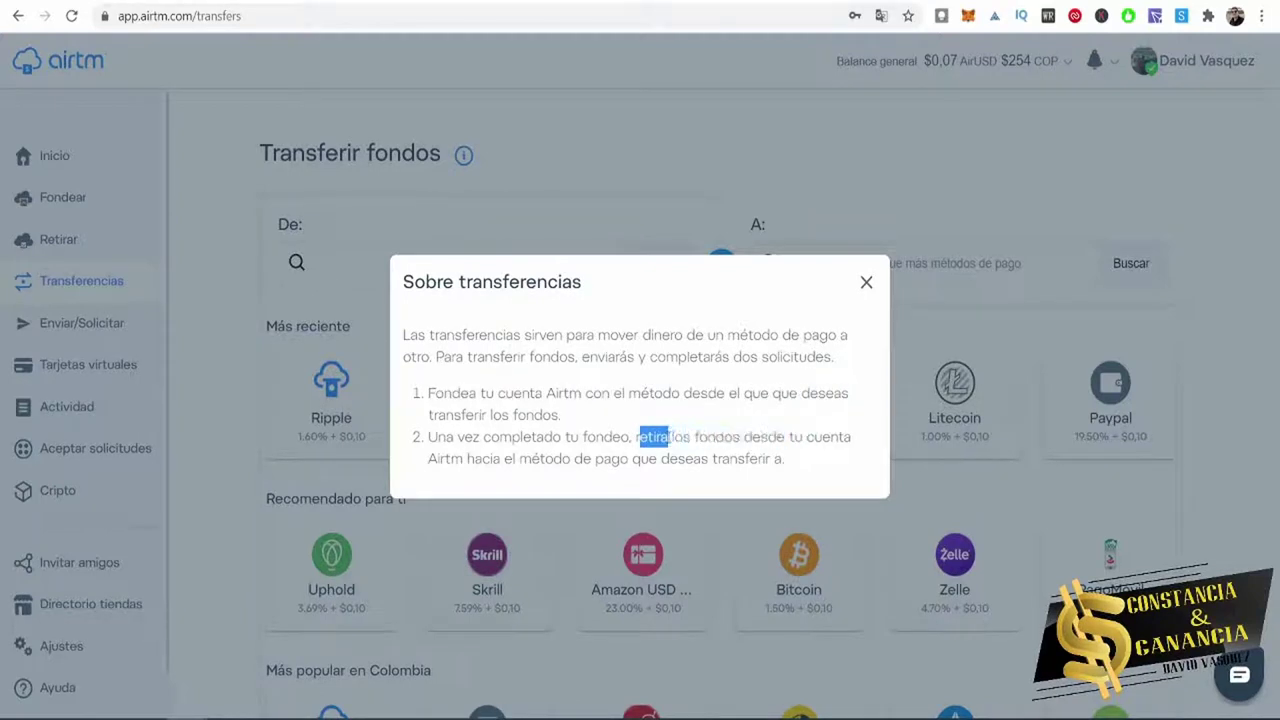
left_click(864, 283)
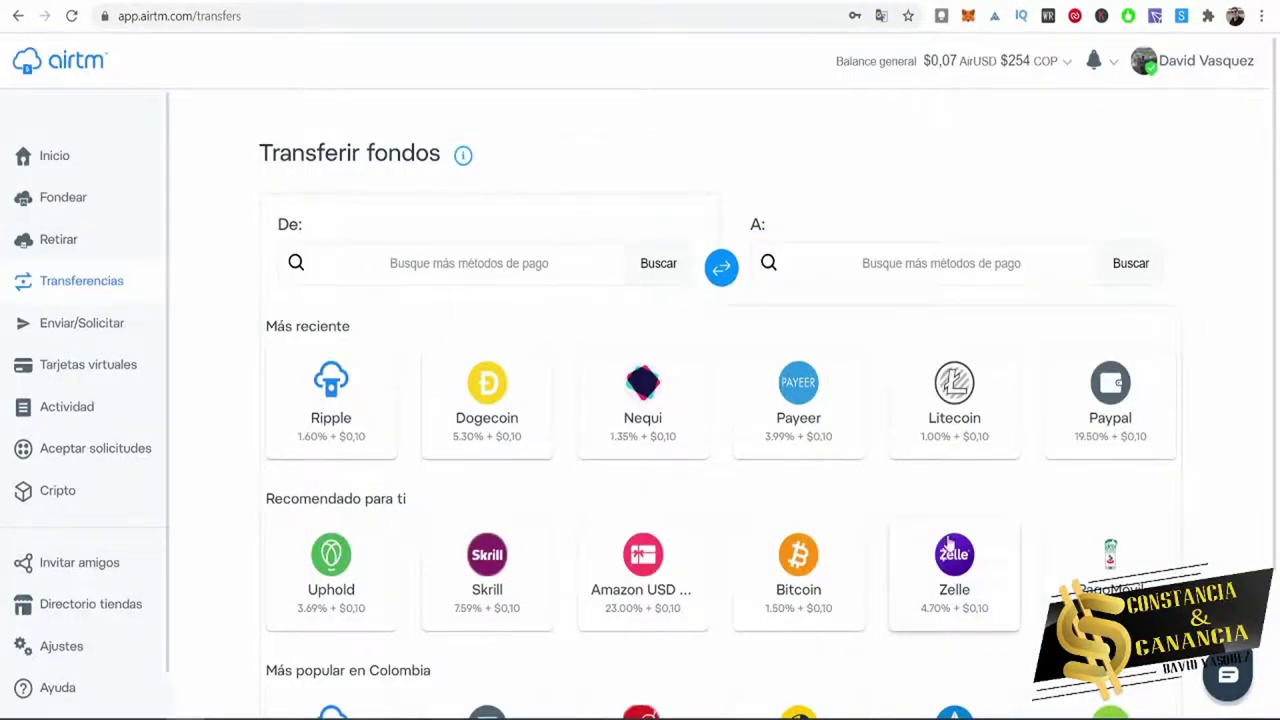
Browse the recent, recommended and most popular transfer methods in Colombia and their fees.
scroll(950, 545, "down", 2)
scroll(950, 545, "up", 2)
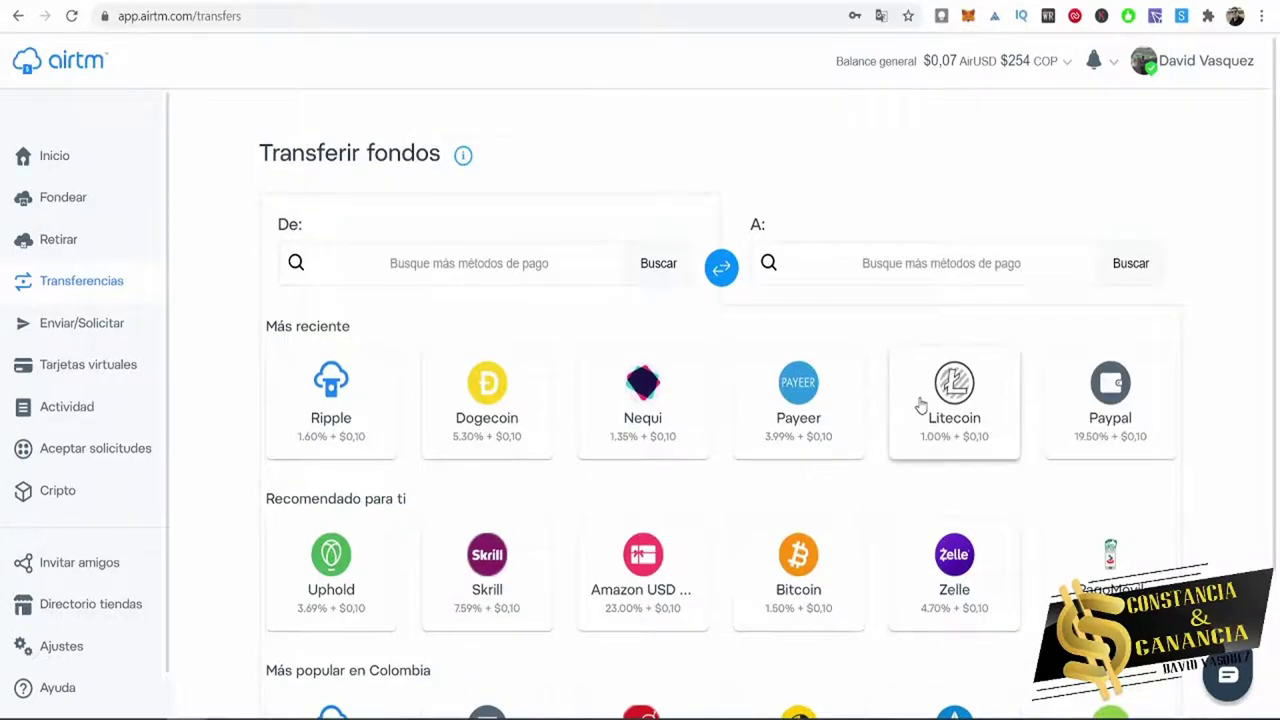
scroll(920, 406, "down", 1)
scroll(920, 406, "down", 2)
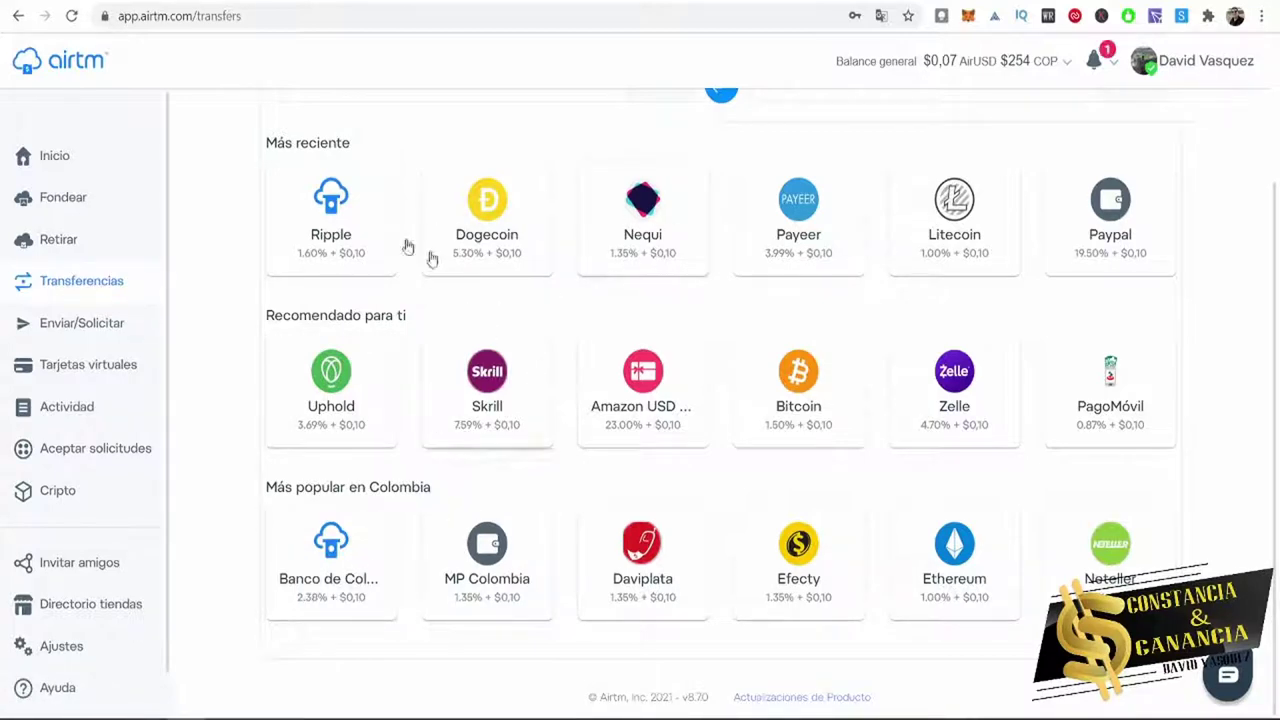
scroll(320, 291, "up", 3)
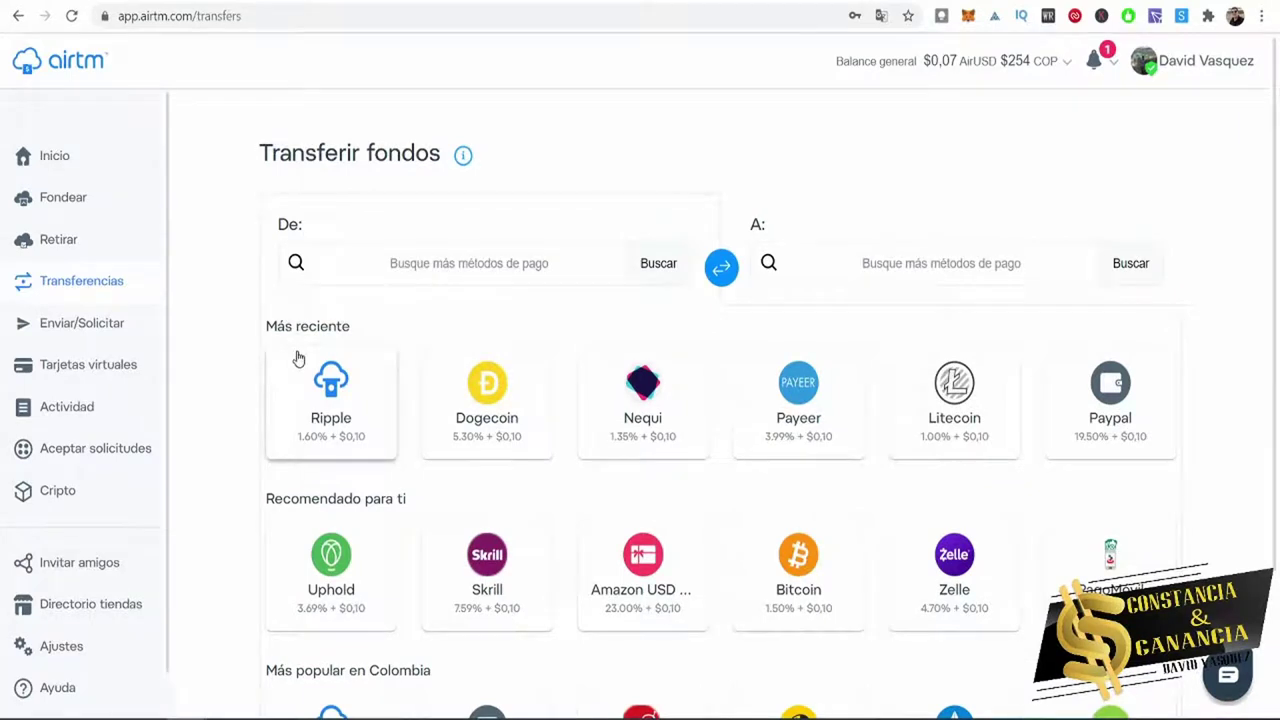
Open the withdrawal request from its notification and examine the assigned peer's details and the Nequi payment information.
left_click(1094, 62)
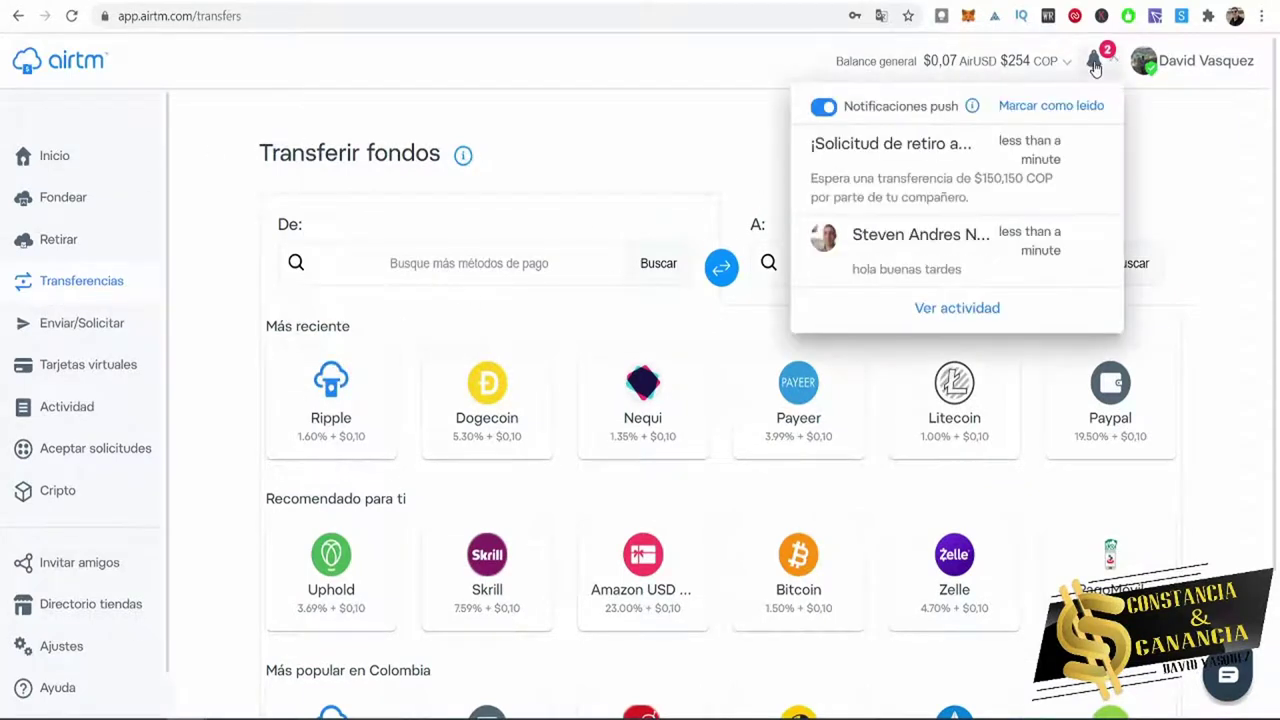
left_click(1009, 192)
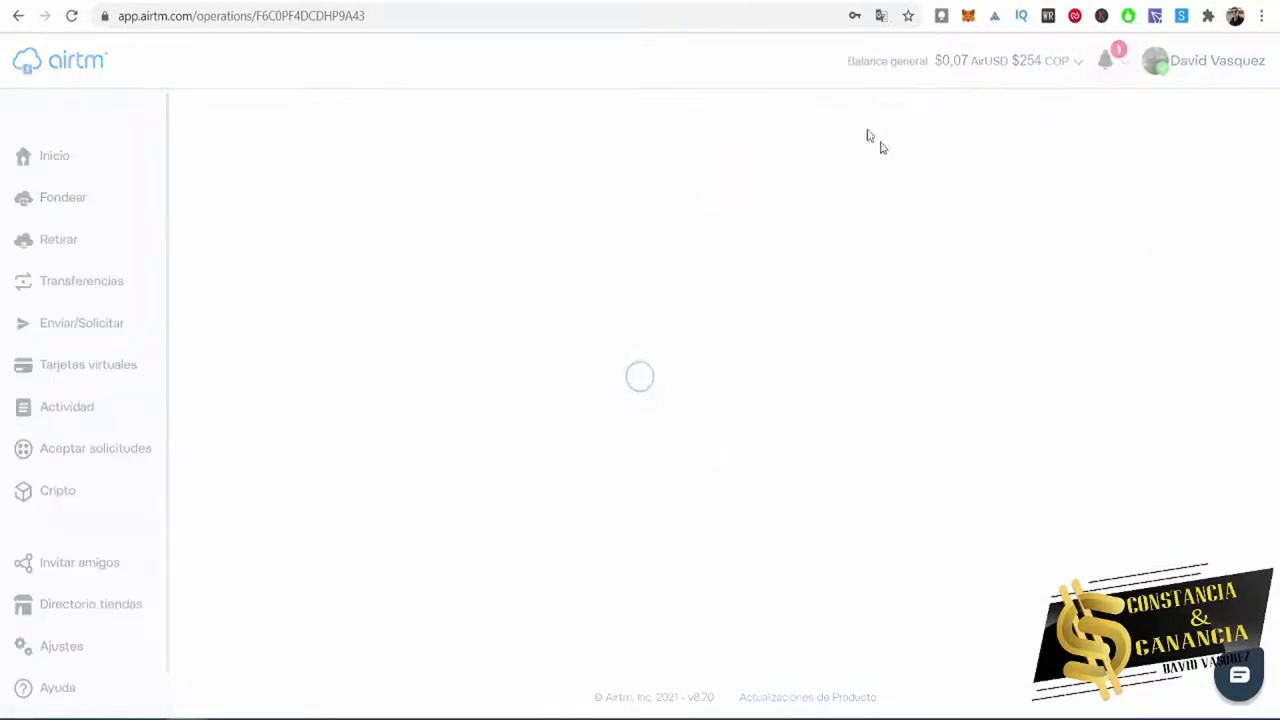
scroll(697, 538, "down", 3)
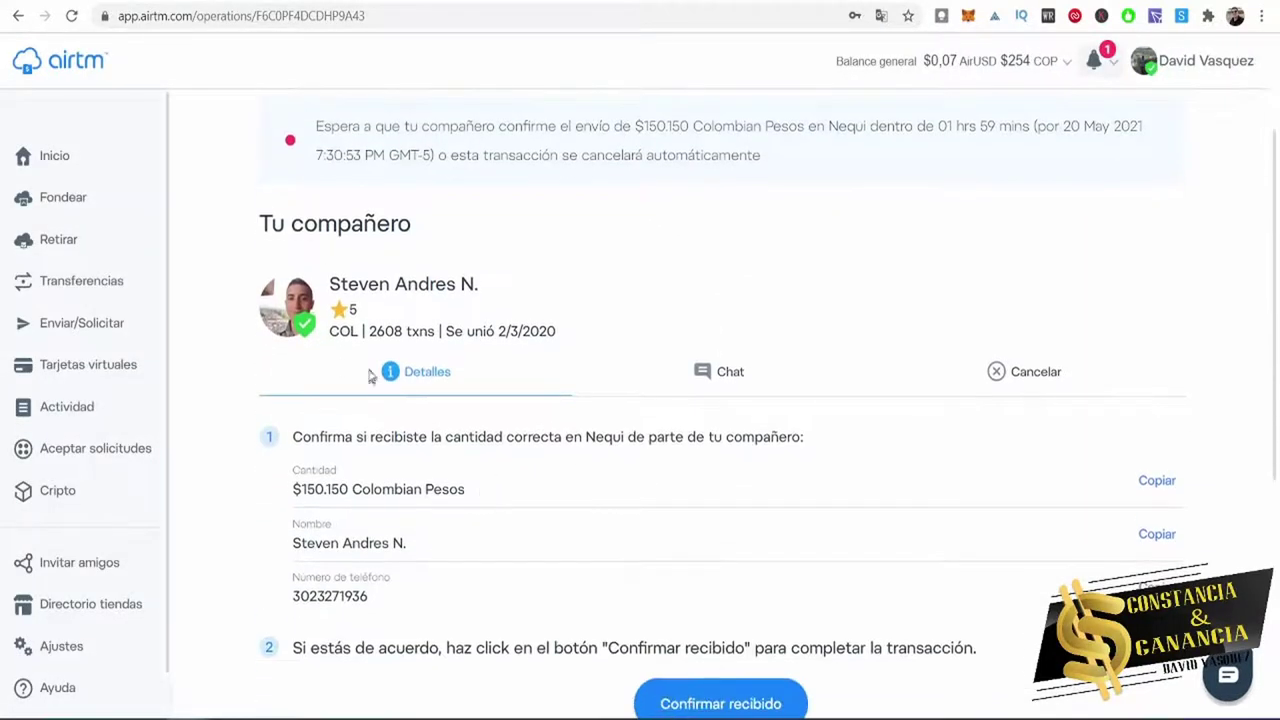
left_click_drag(331, 283, 458, 285)
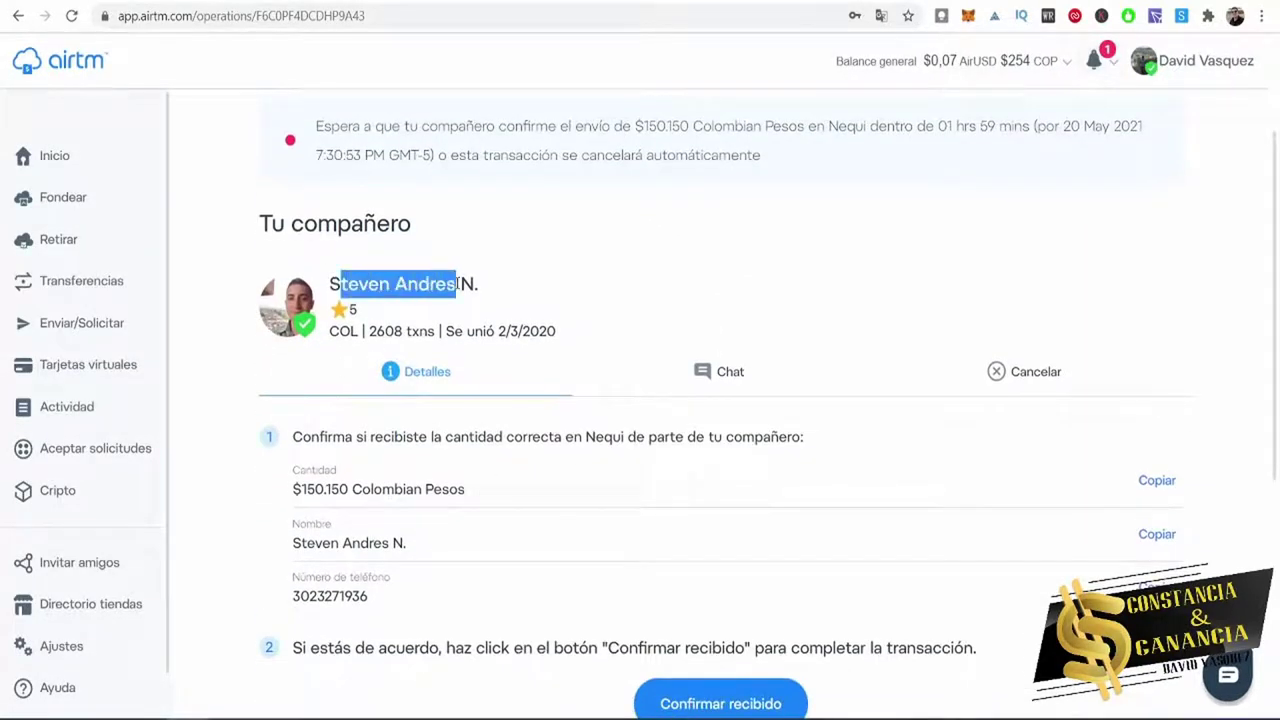
Review the assigned peer's star rating, the Nequi payment details and the transaction summary of the withdrawal request.
left_click(370, 318)
left_click_drag(370, 318, 340, 314)
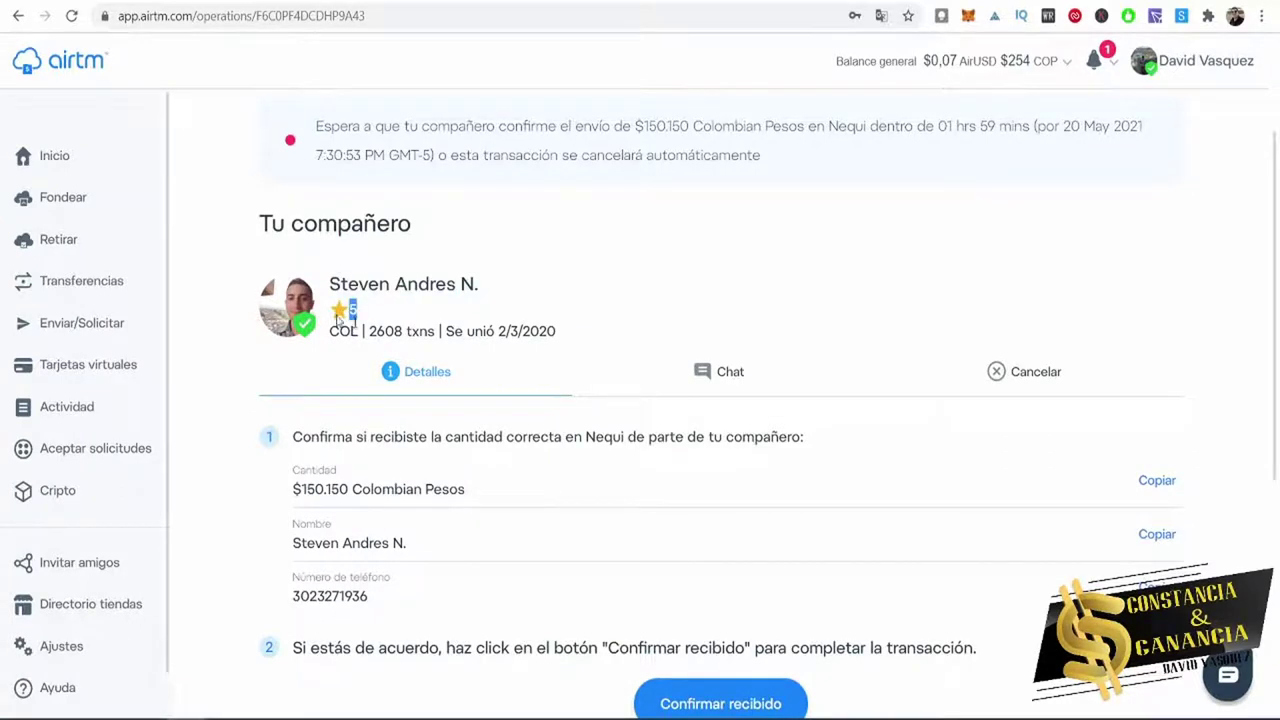
scroll(474, 391, "down", 4)
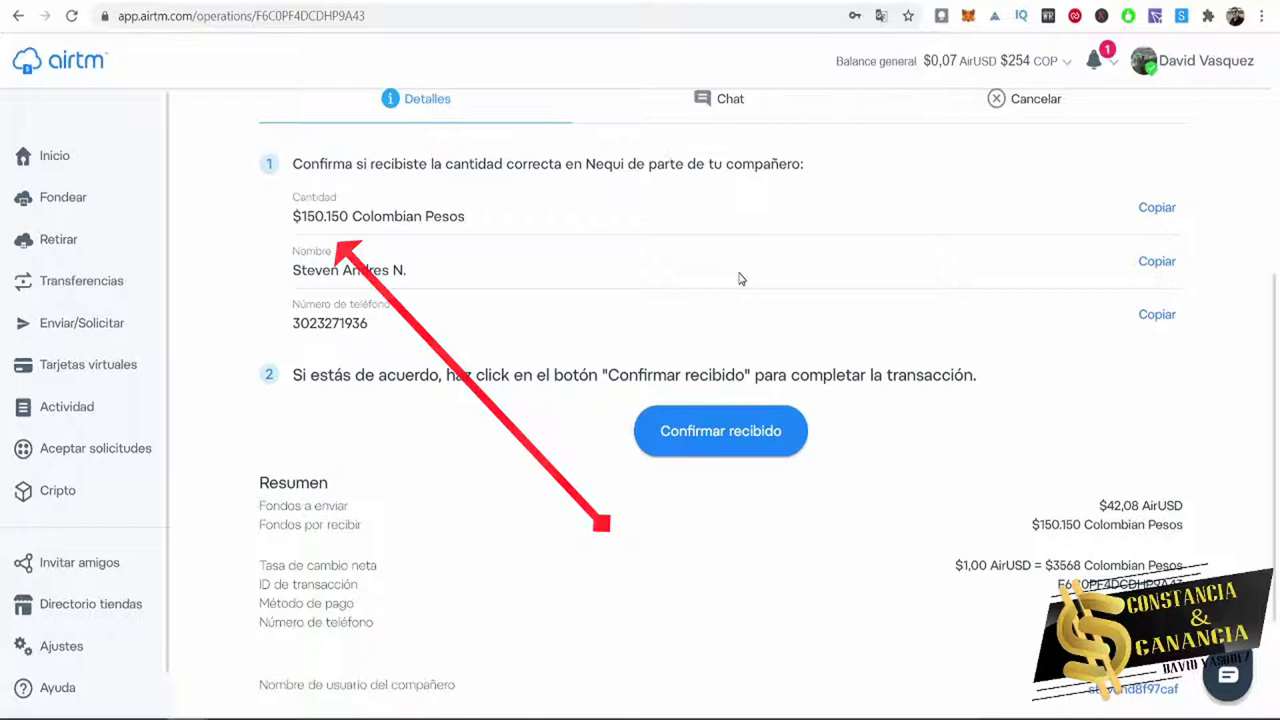
scroll(608, 428, "down", 2)
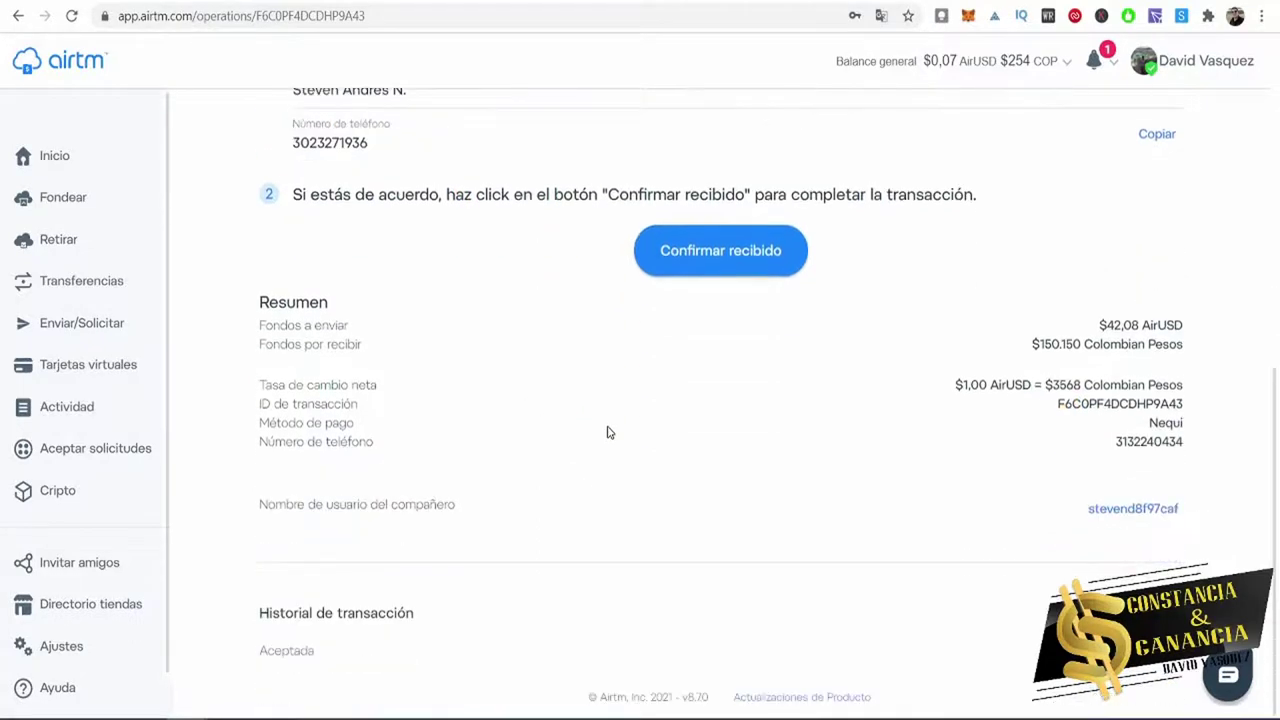
scroll(590, 450, "up", 6)
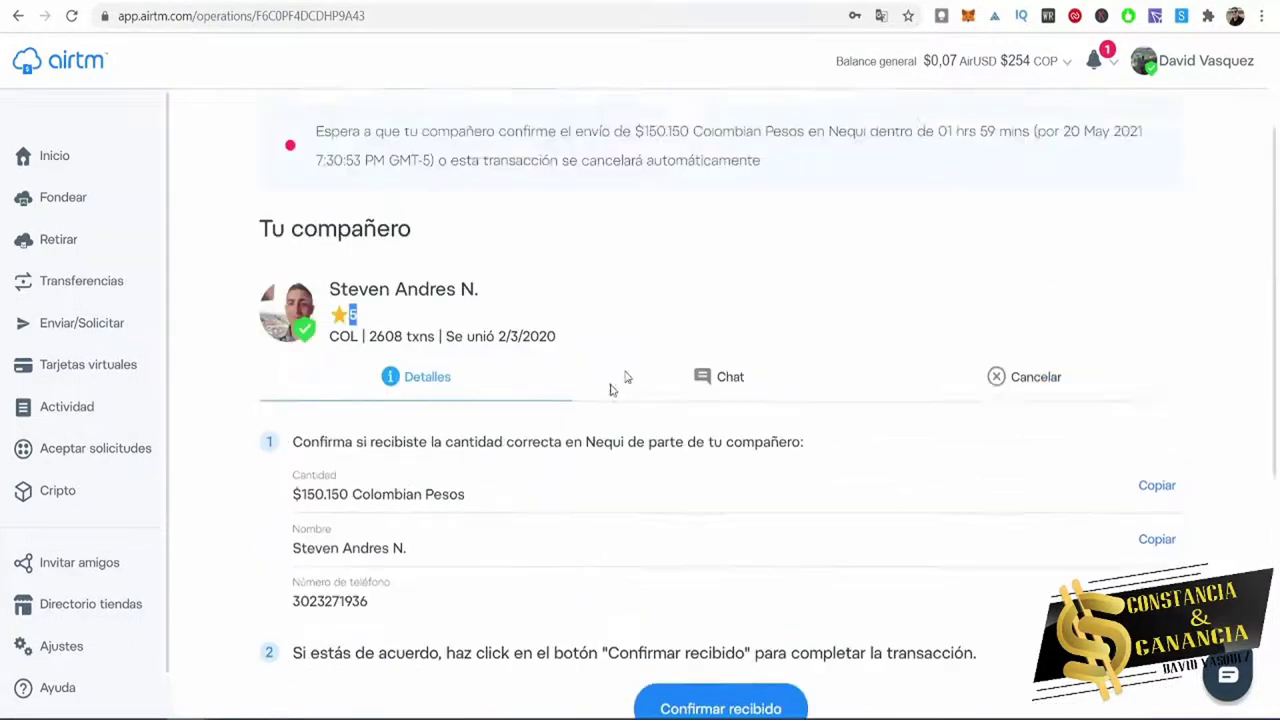
Open the chat with the peer and send "Hola, por favor a mi Nequi" followed by the Nequi phone number.
left_click(704, 460)
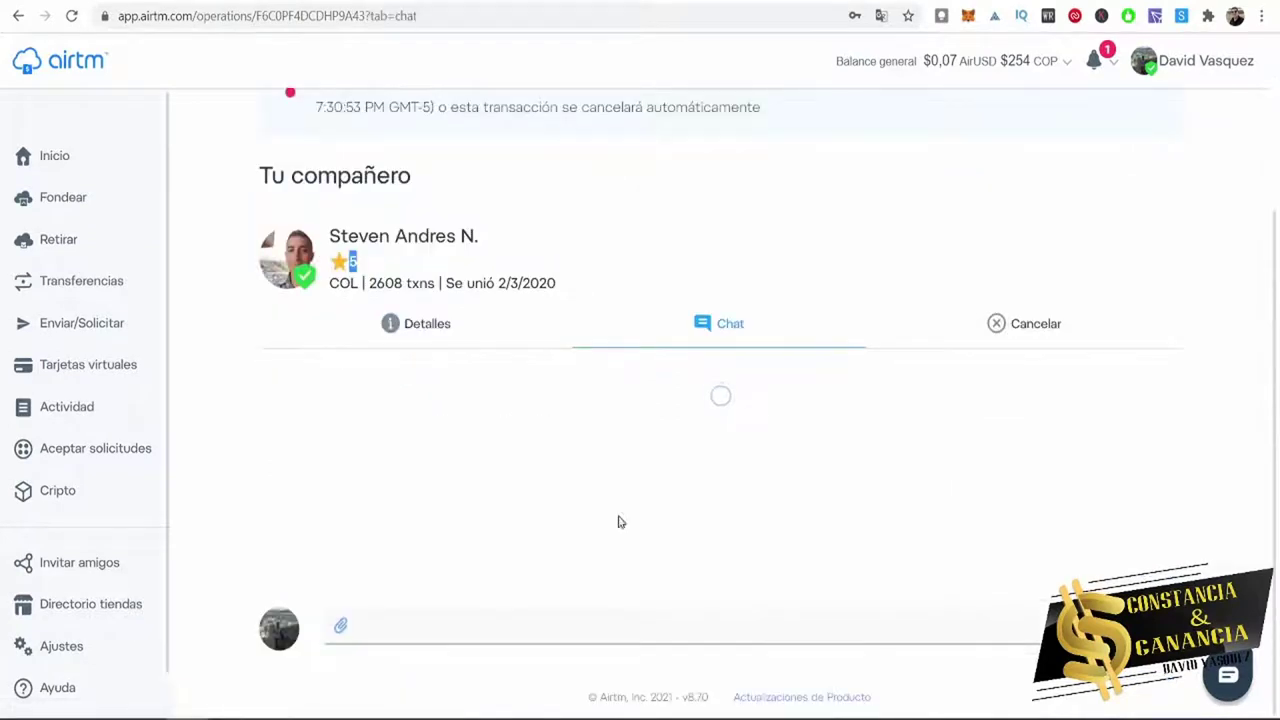
left_click(594, 624)
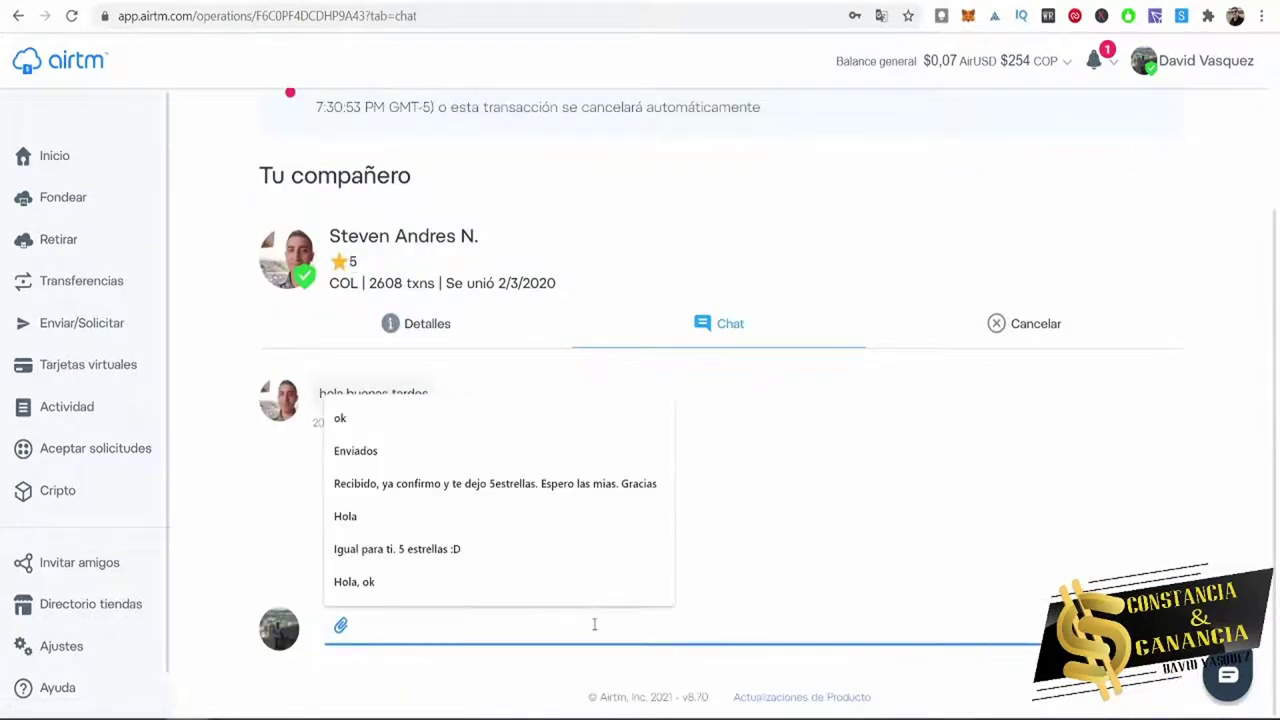
left_click(886, 517)
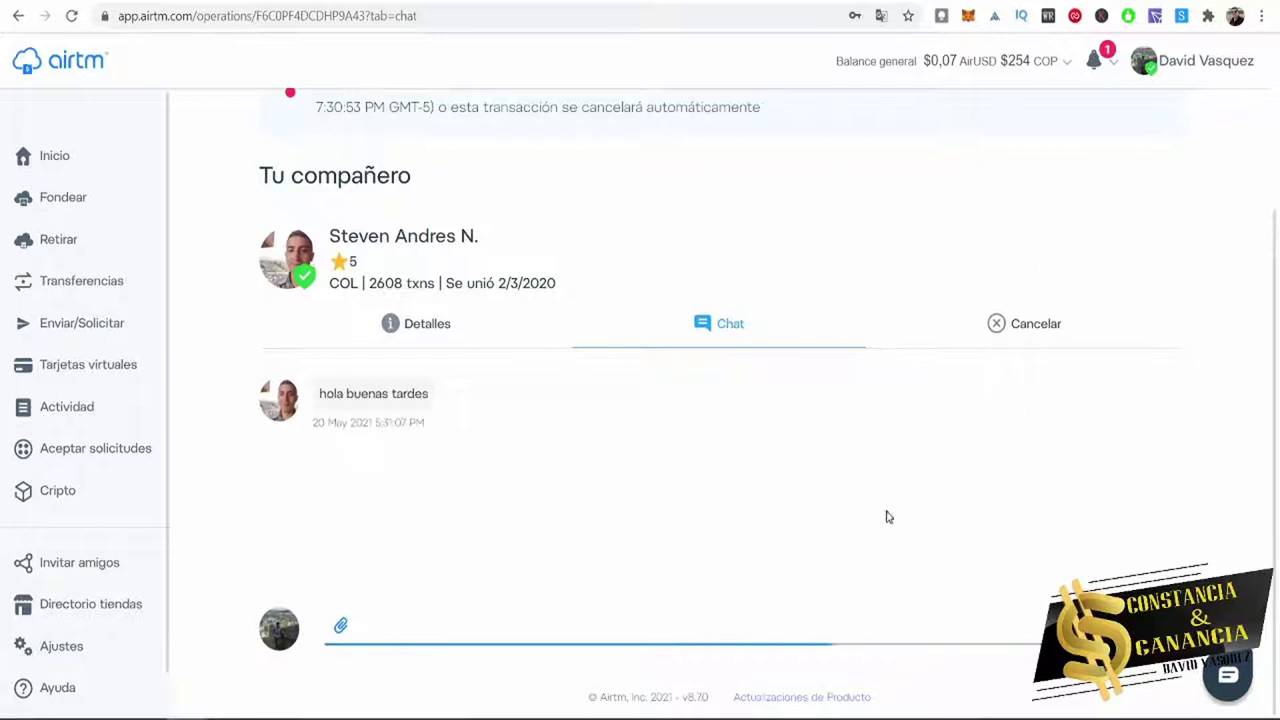
left_click(515, 612)
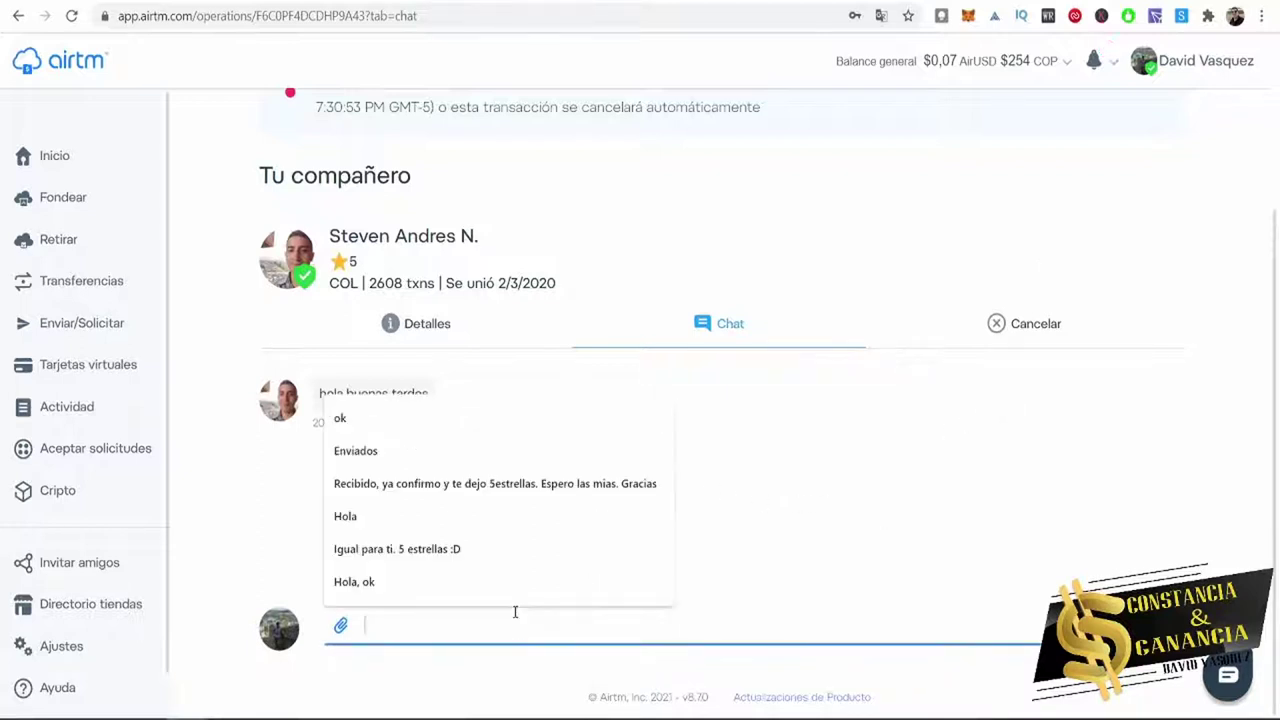
type("Hola")
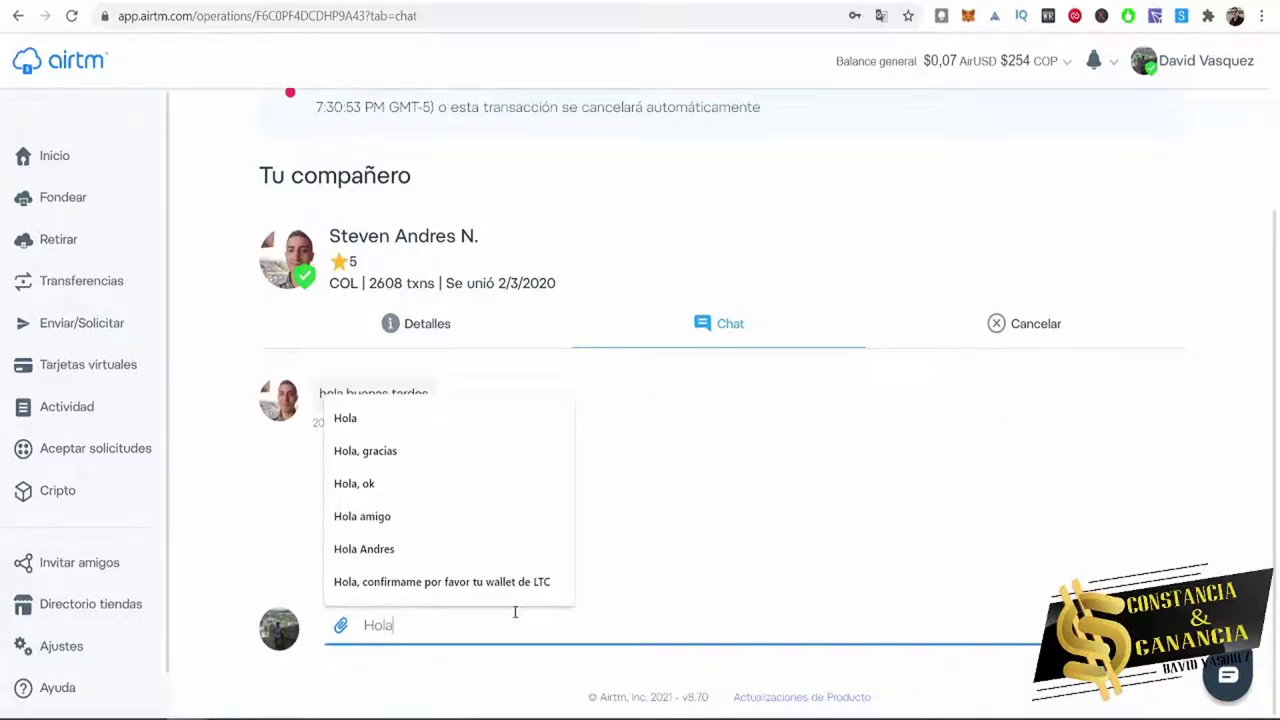
type(", por favor")
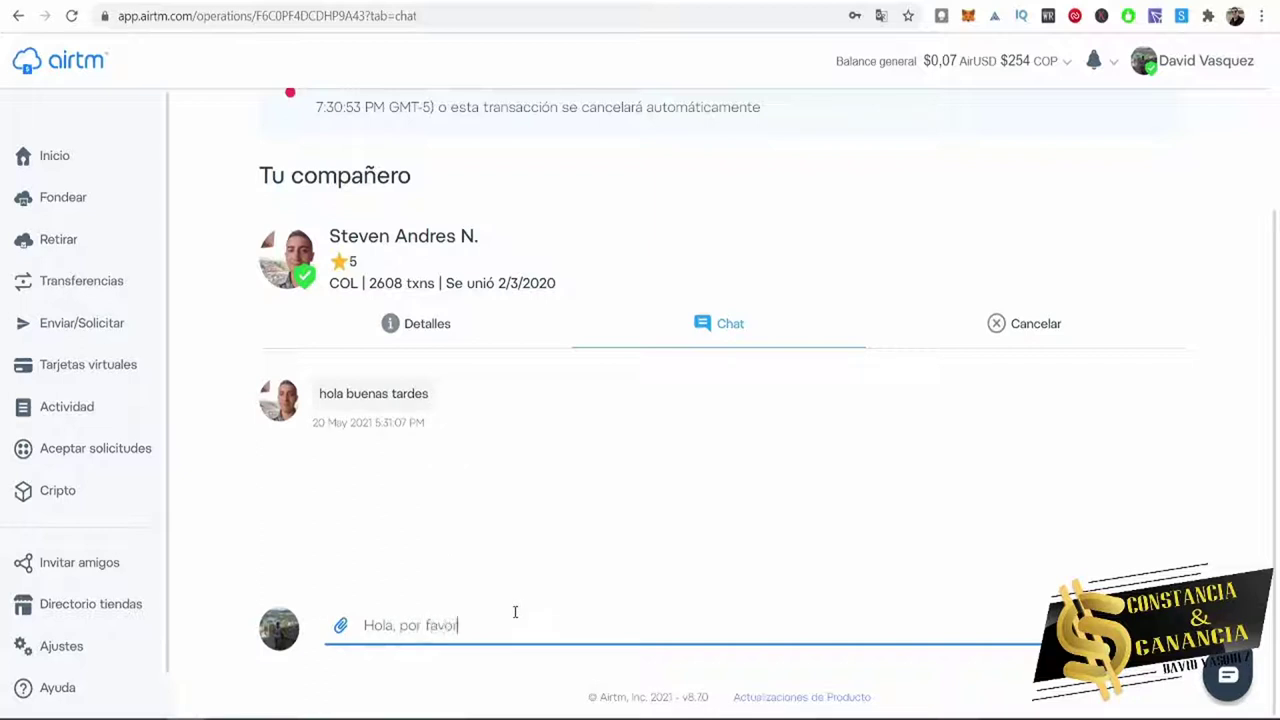
type(" a mi Nequi 313")
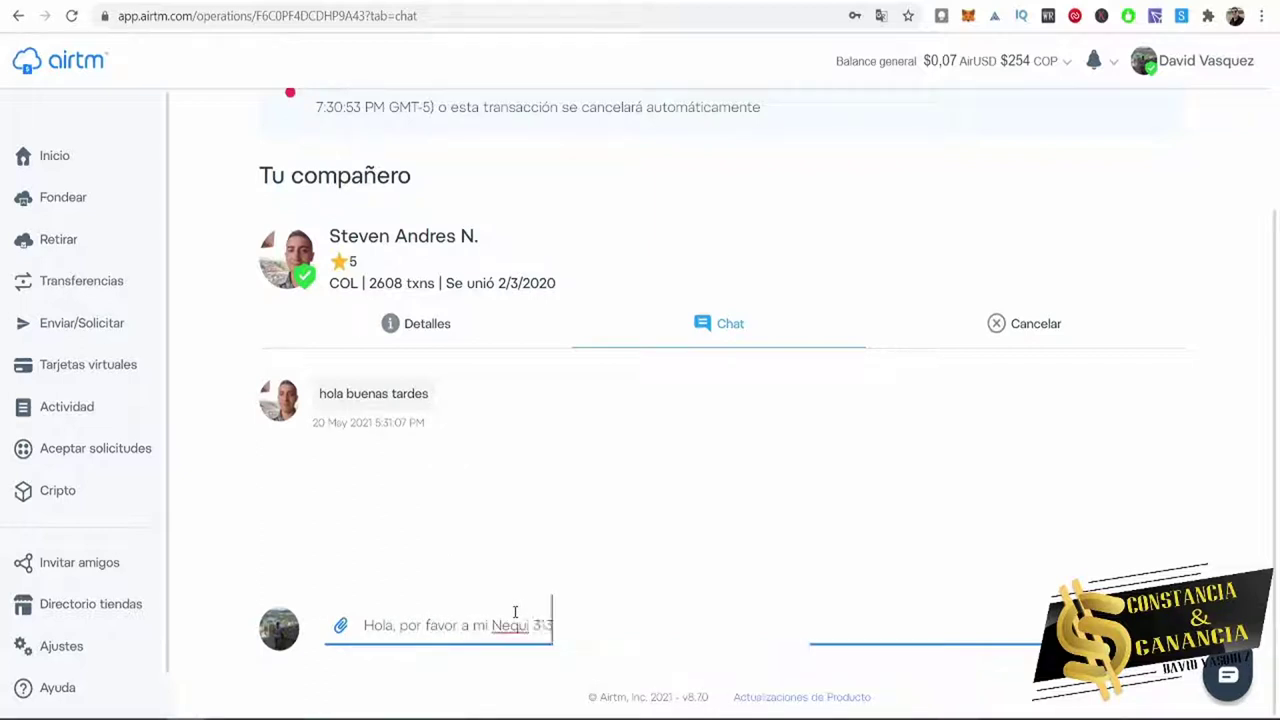
key("Return")
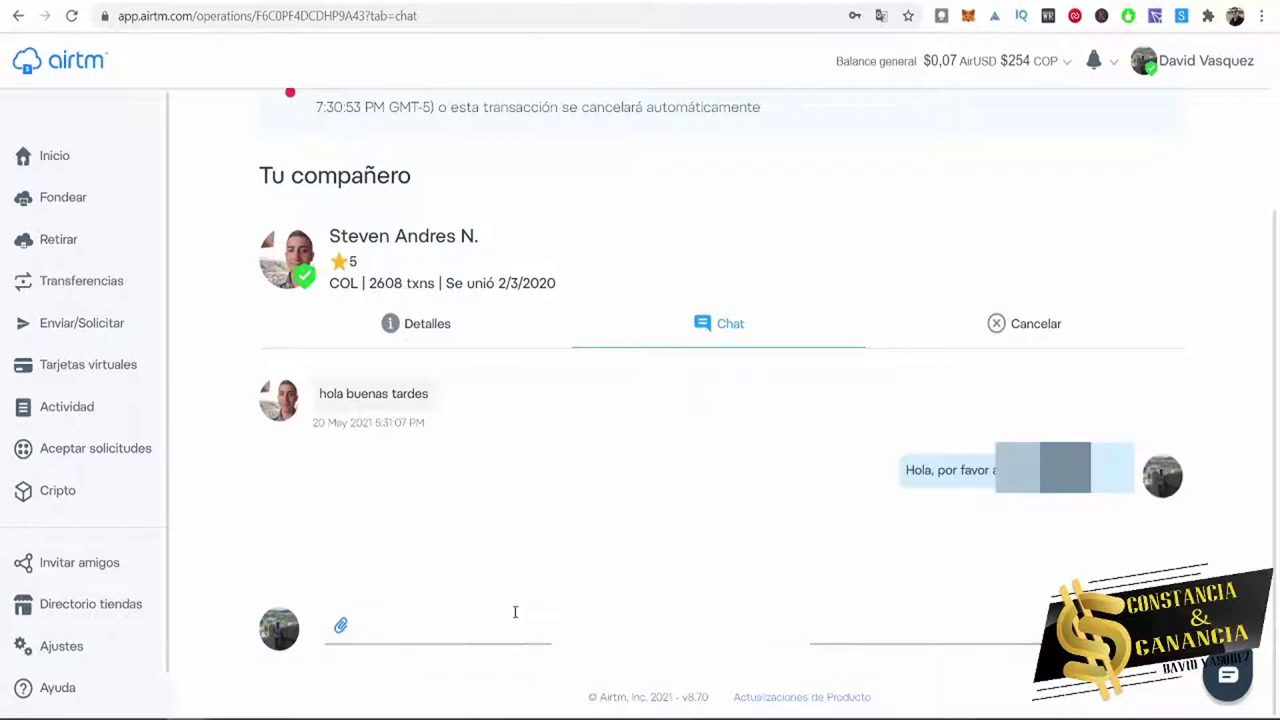
Open Enviar/Solicitar and examine the Enviar form's recipient, balance, amount and note fields.
left_click(82, 325)
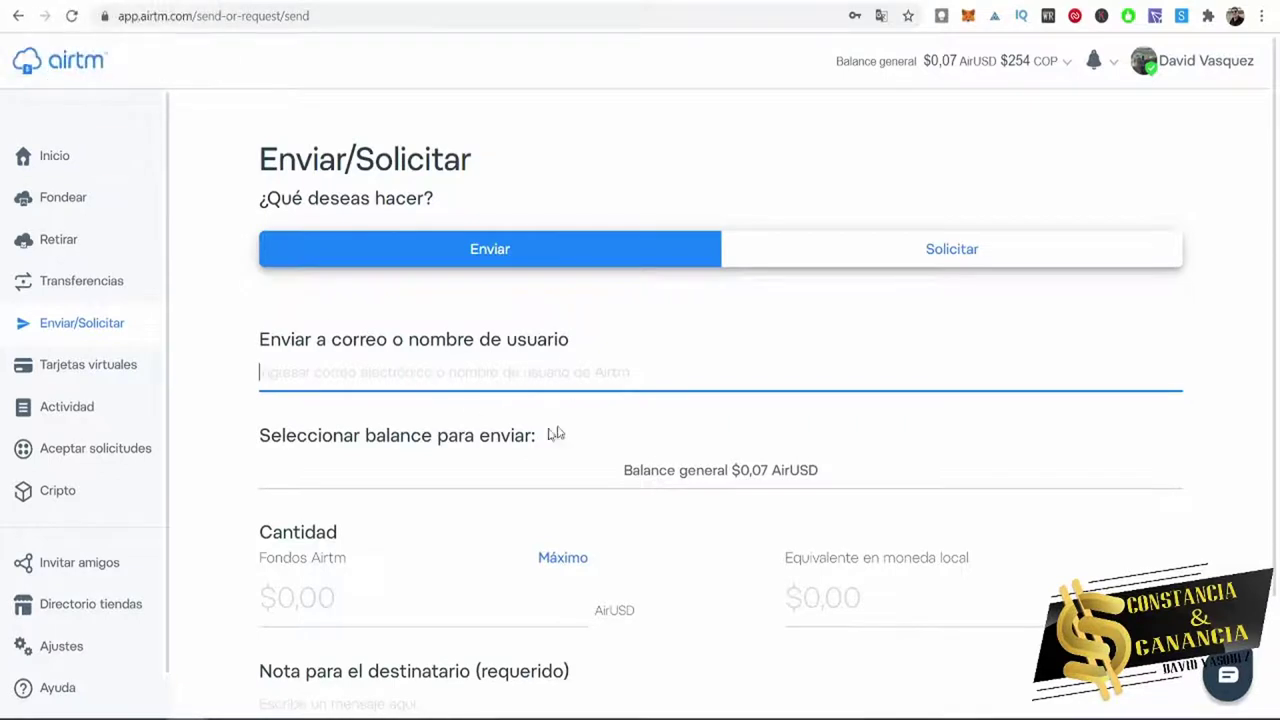
scroll(600, 449, "down", 2)
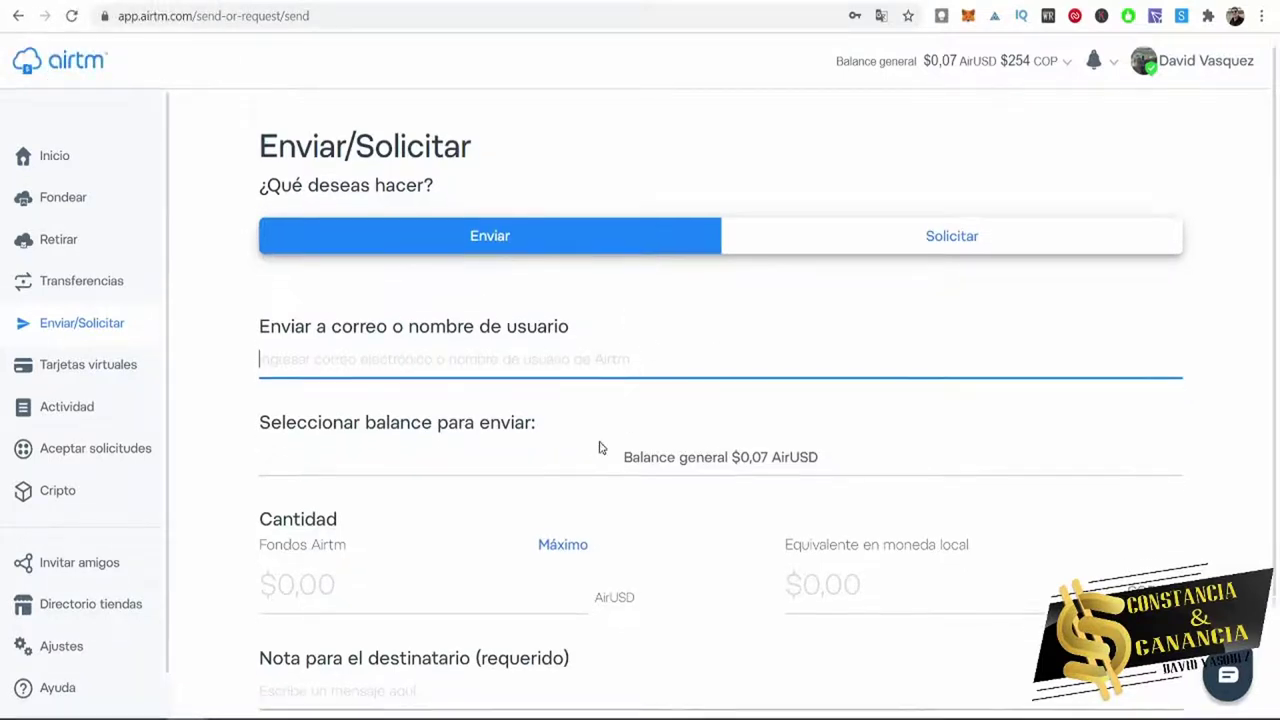
scroll(600, 449, "up", 2)
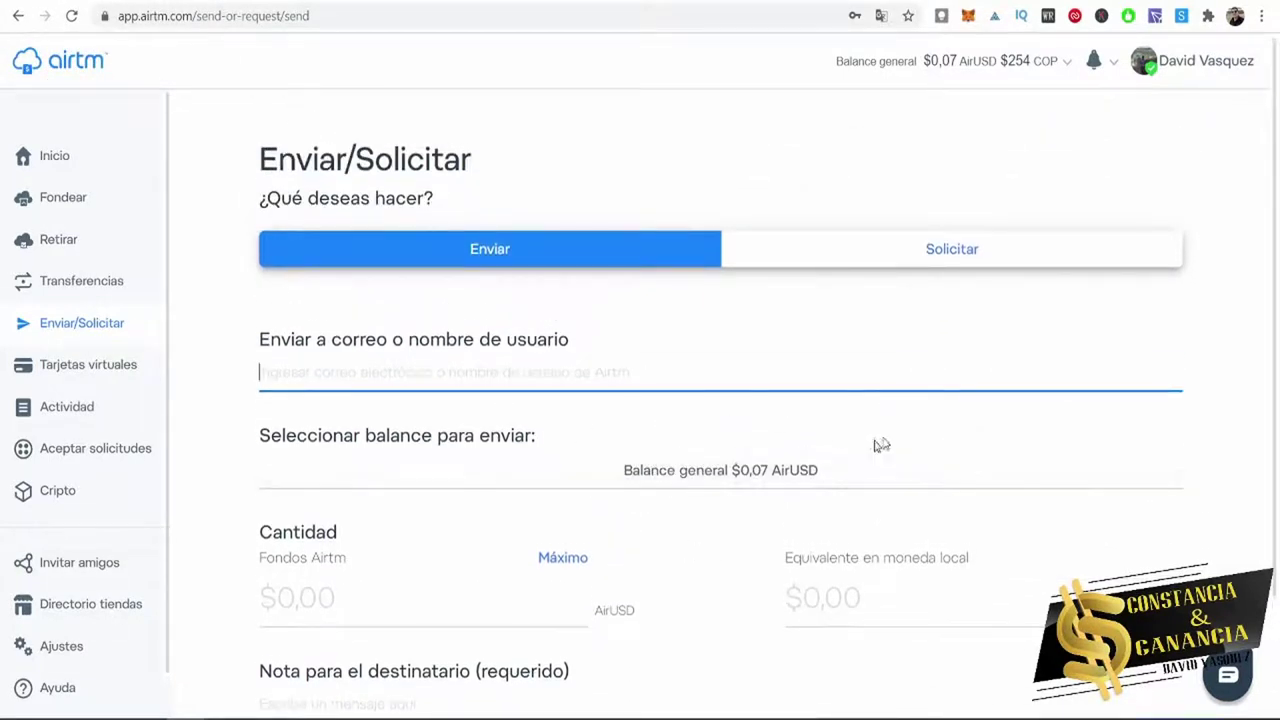
scroll(938, 432, "down", 2)
scroll(938, 432, "up", 2)
scroll(969, 408, "down", 2)
scroll(969, 409, "up", 2)
scroll(642, 352, "down", 3)
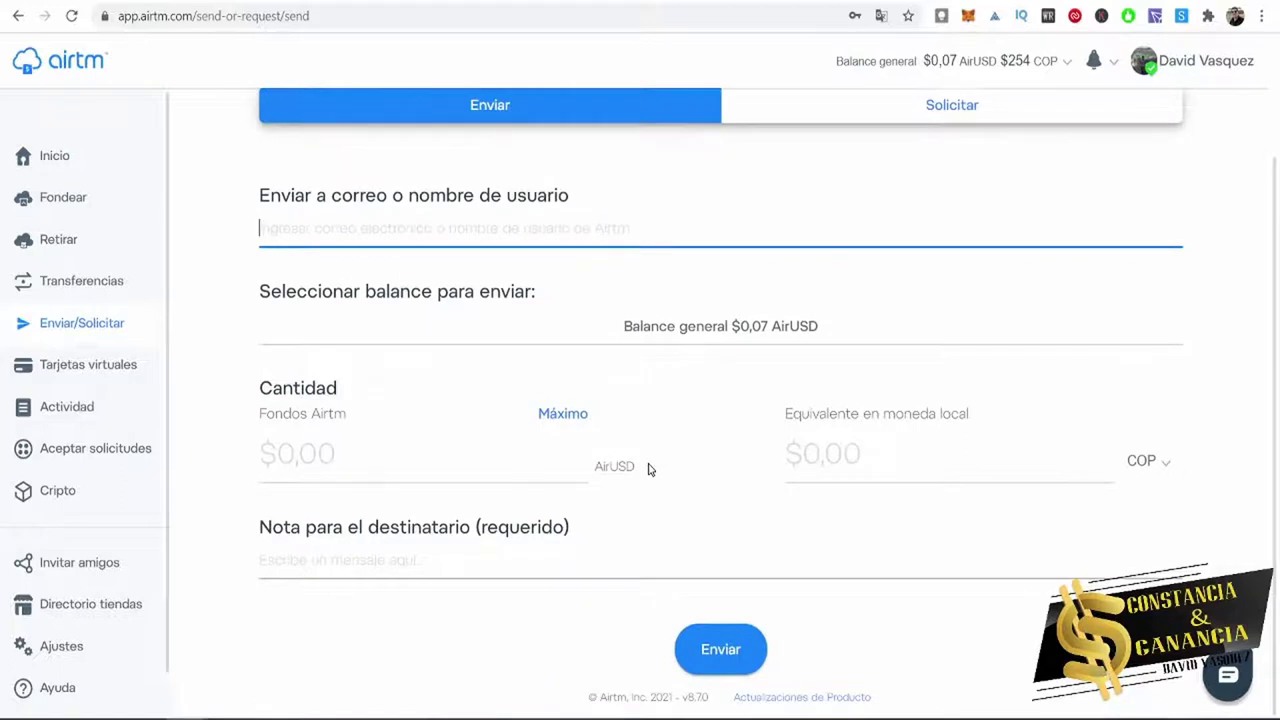
scroll(600, 466, "up", 3)
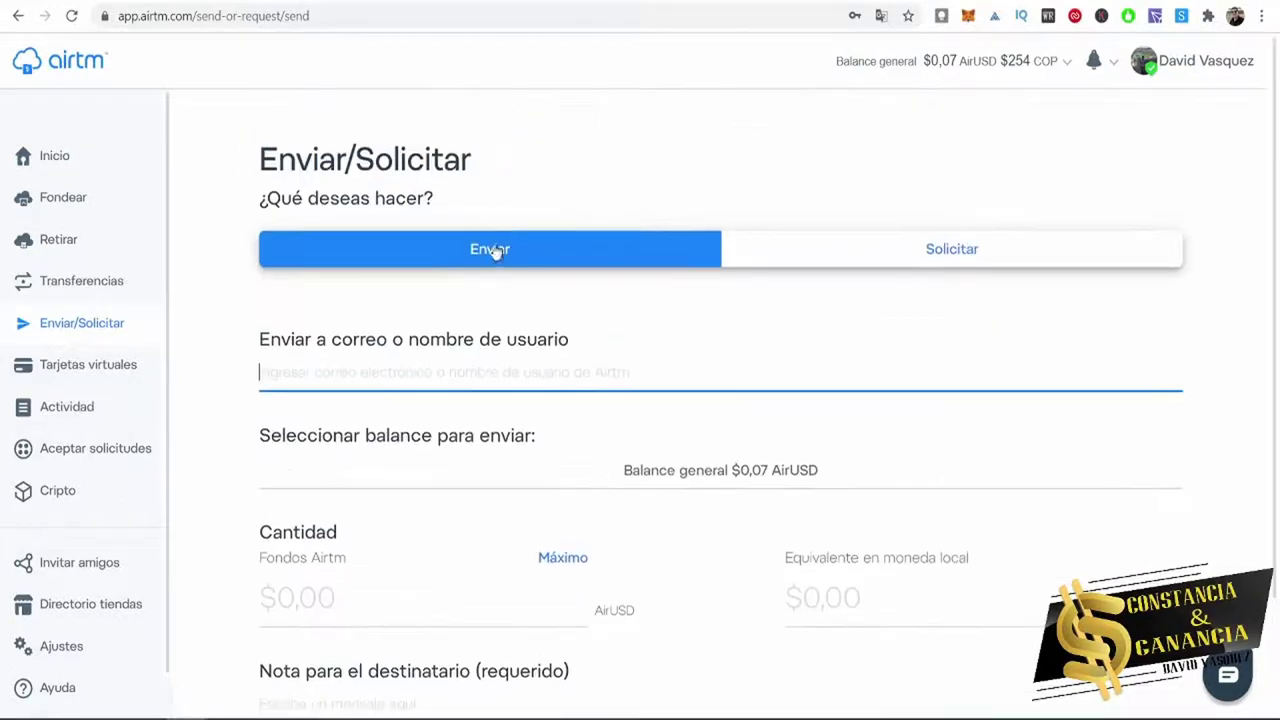
Switch to the Solicitar form and examine its fields for requesting funds from another Airtm user.
left_click(872, 257)
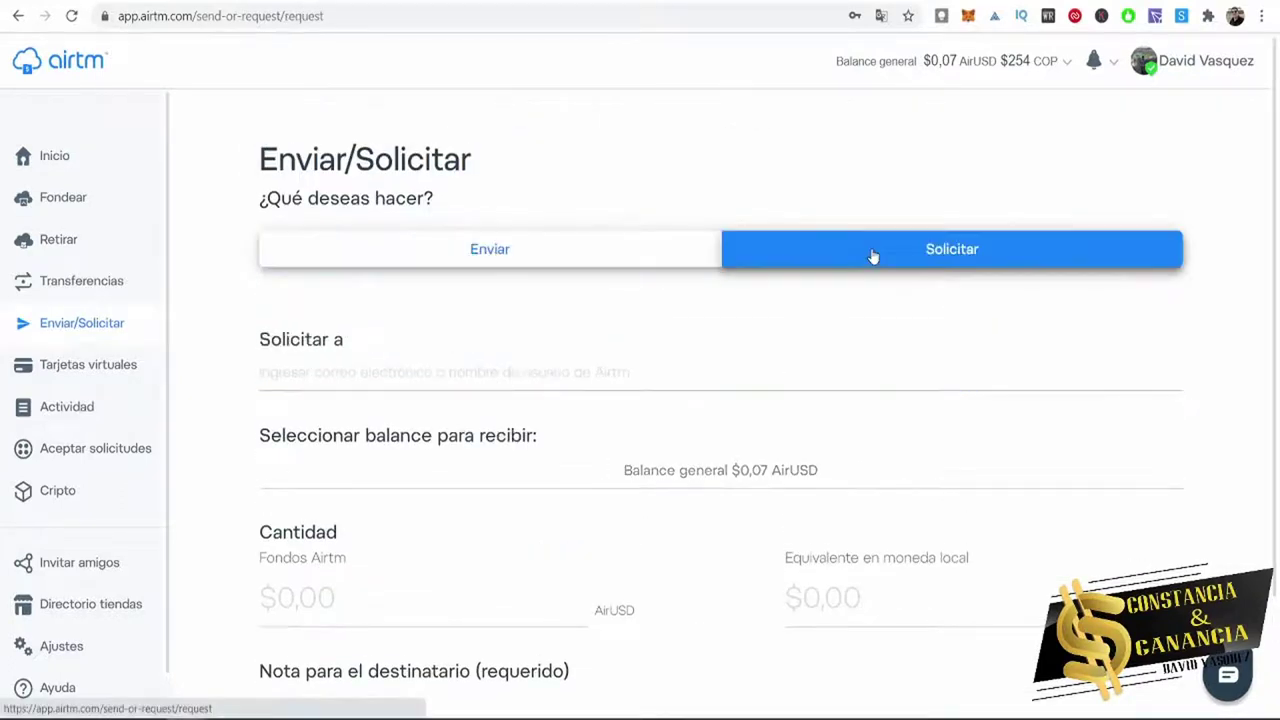
left_click(762, 377)
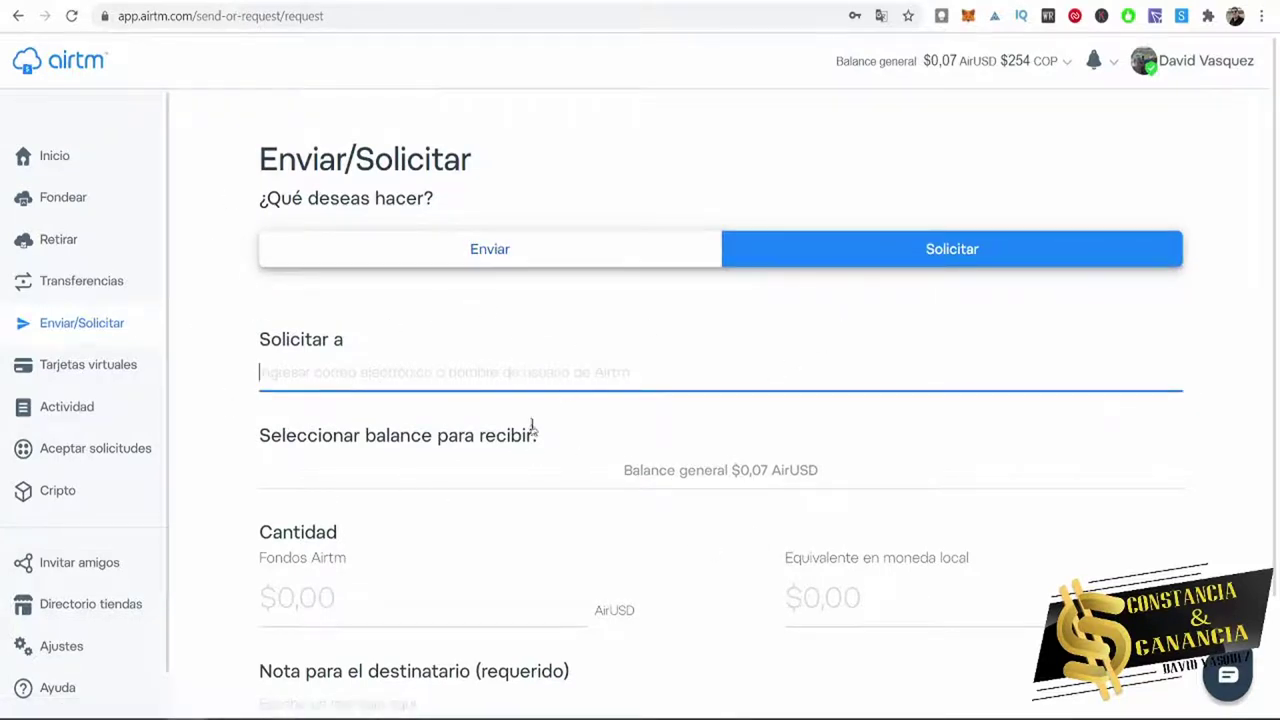
scroll(729, 405, "down", 2)
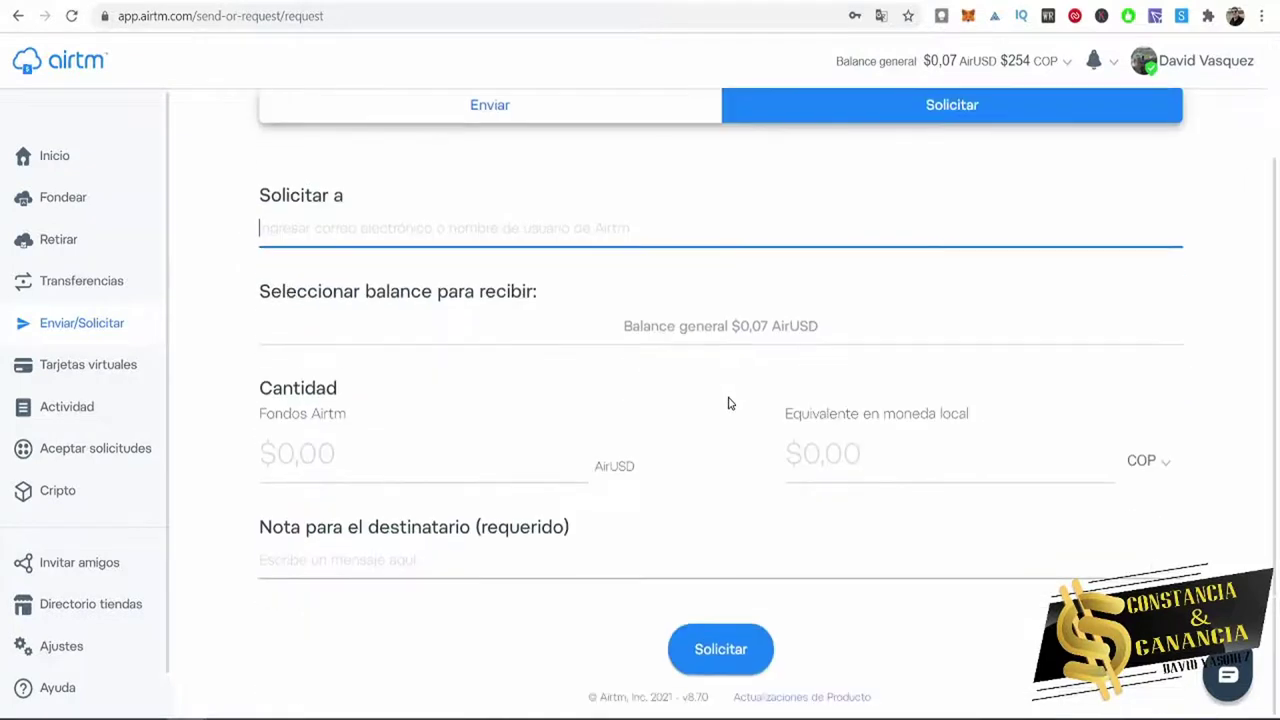
scroll(729, 403, "up", 2)
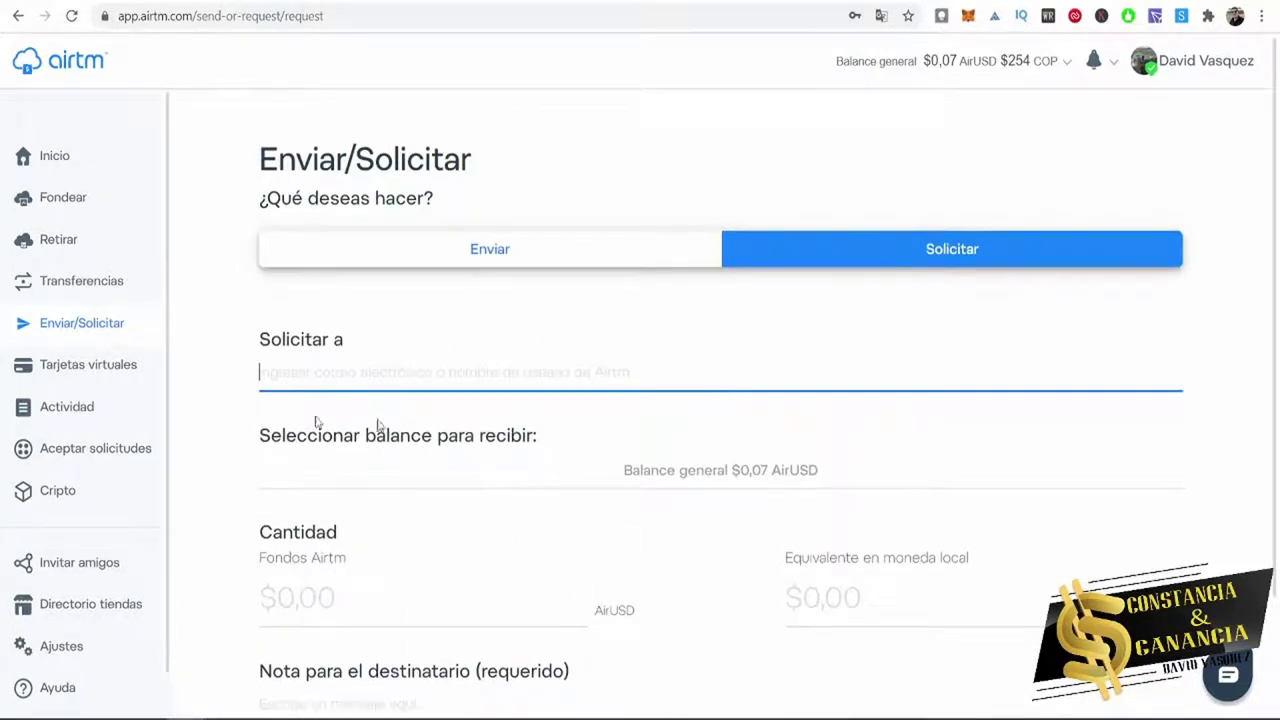
Open Tarjetas virtuales and read the card's usage terms, highlighting the commission charged per purchase.
left_click(100, 364)
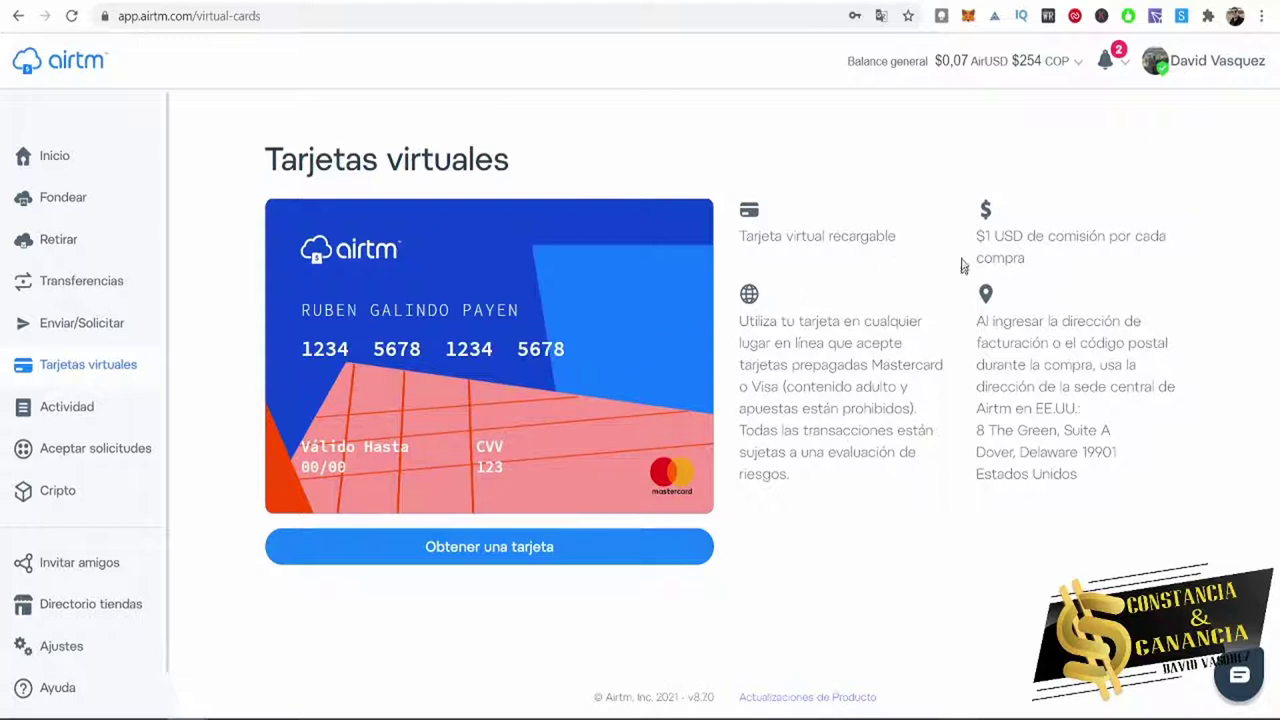
left_click_drag(964, 241, 1040, 259)
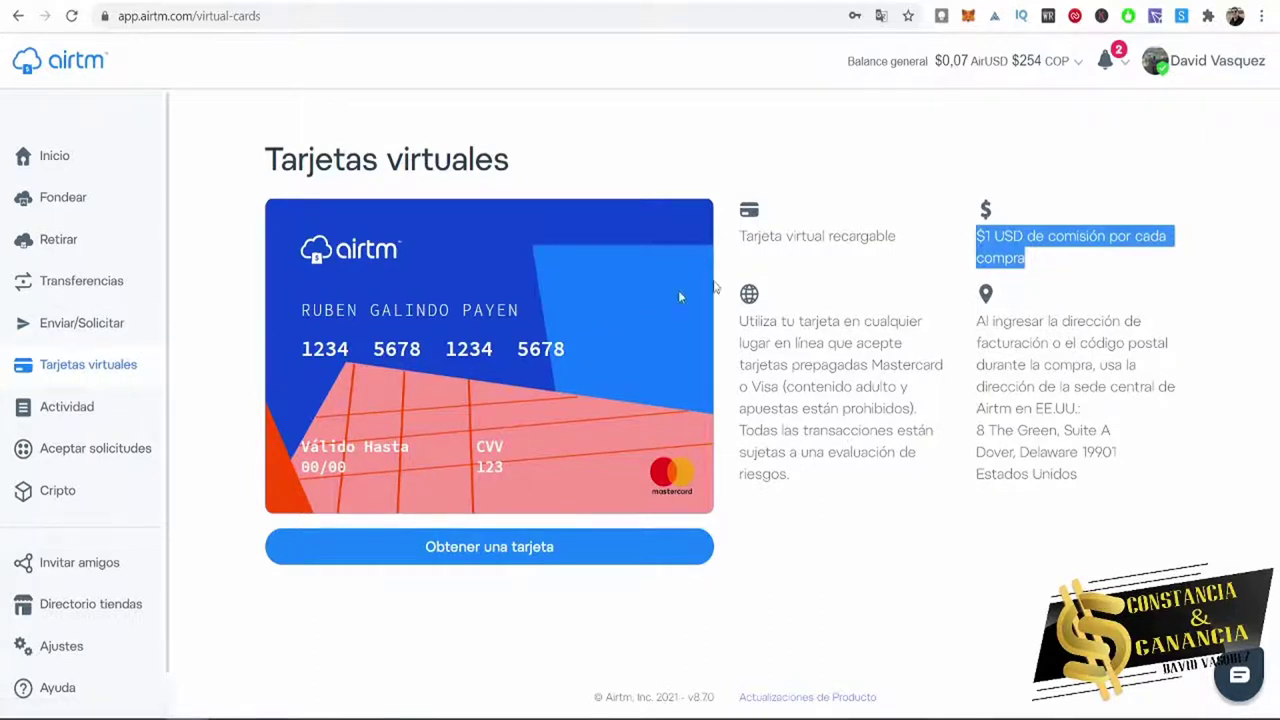
left_click(997, 238)
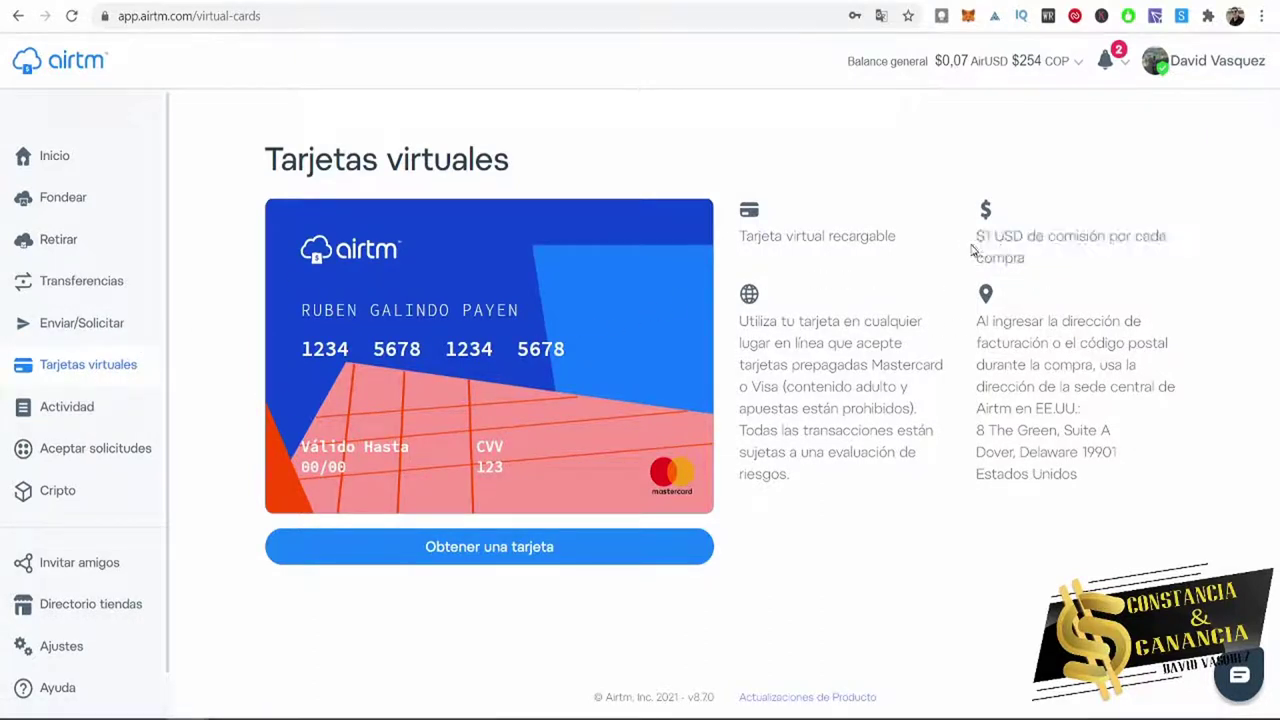
left_click_drag(978, 236, 1048, 269)
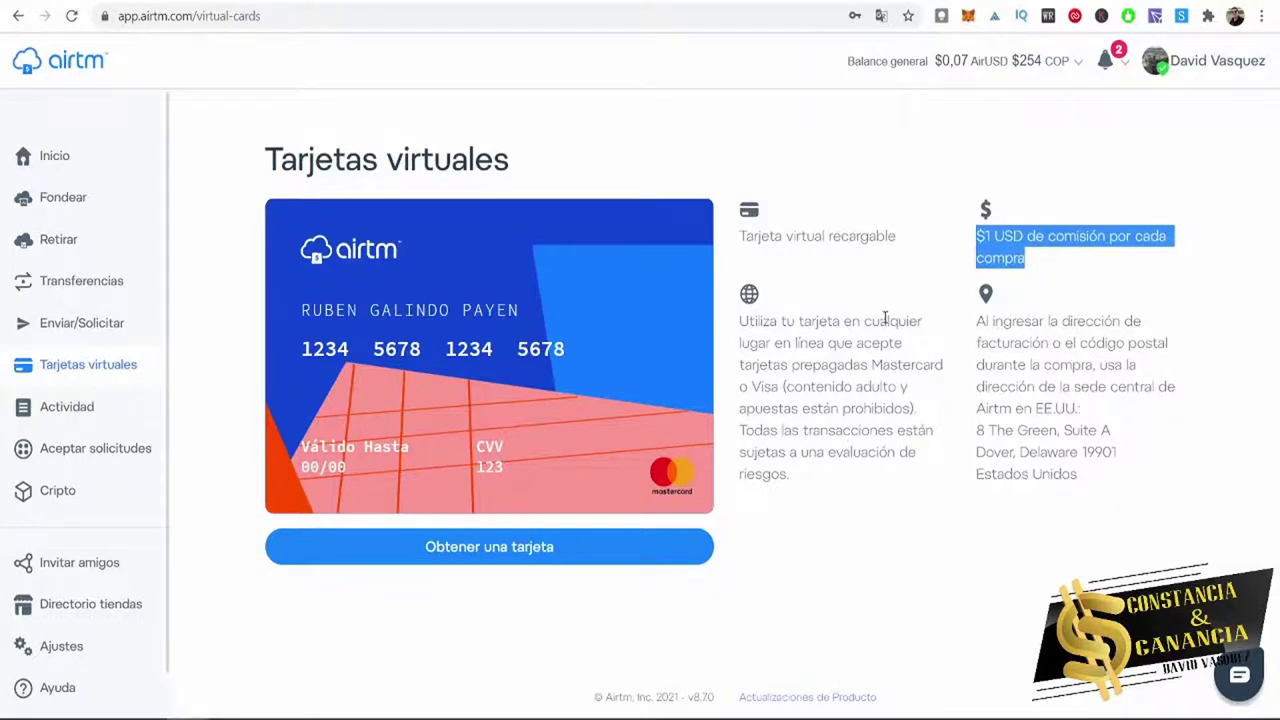
left_click(934, 251)
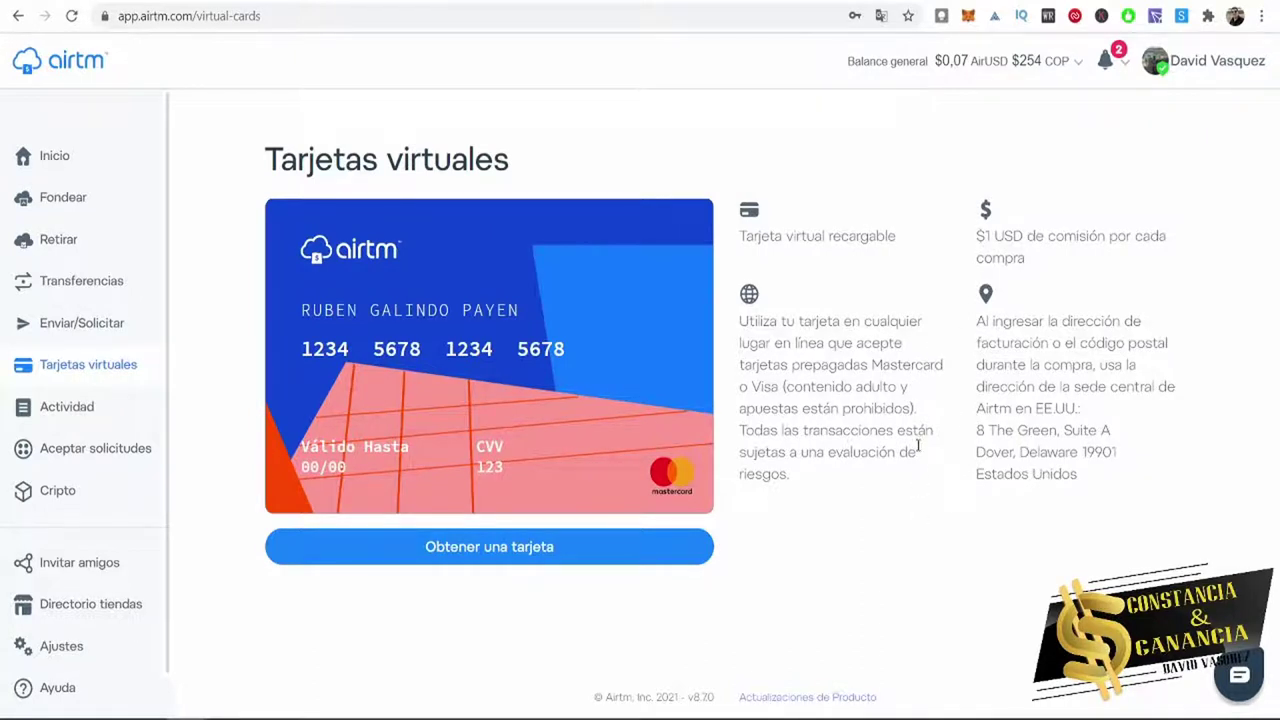
Open Actividad and look through the account's past transactions, also checking the publication date of the old YouTube video about Airtm.
left_click(80, 412)
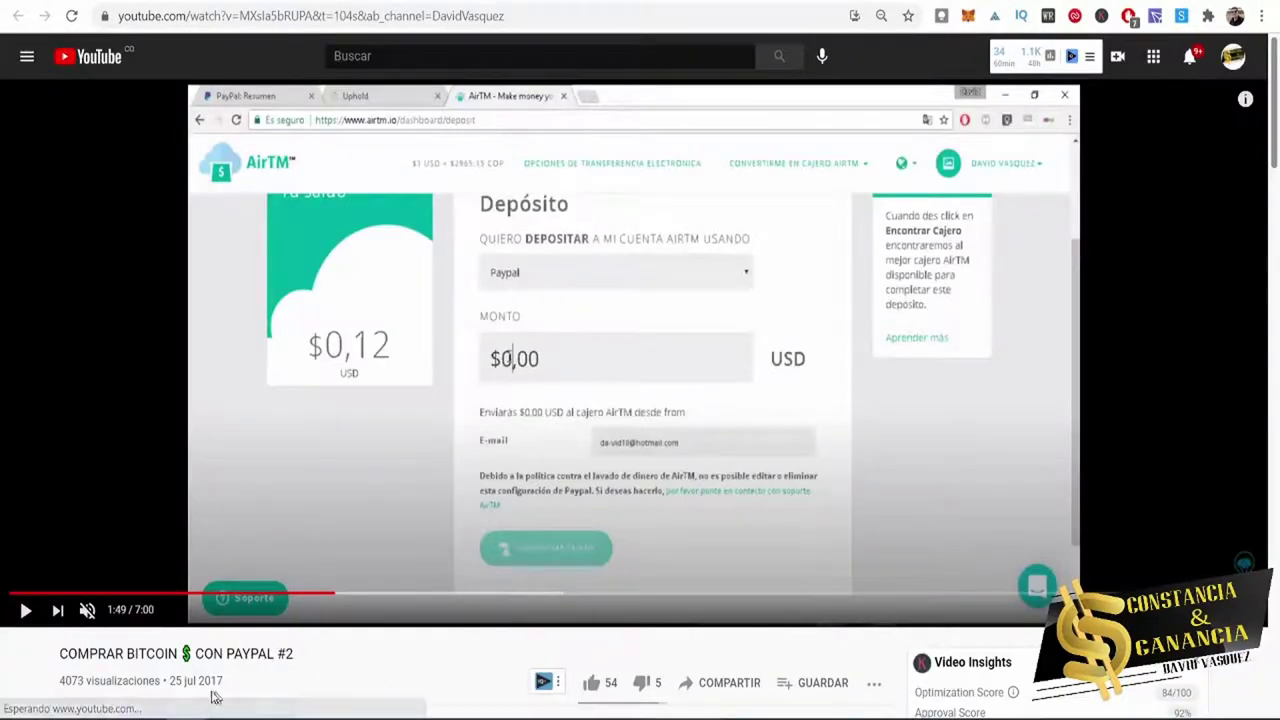
left_click_drag(212, 697, 165, 678)
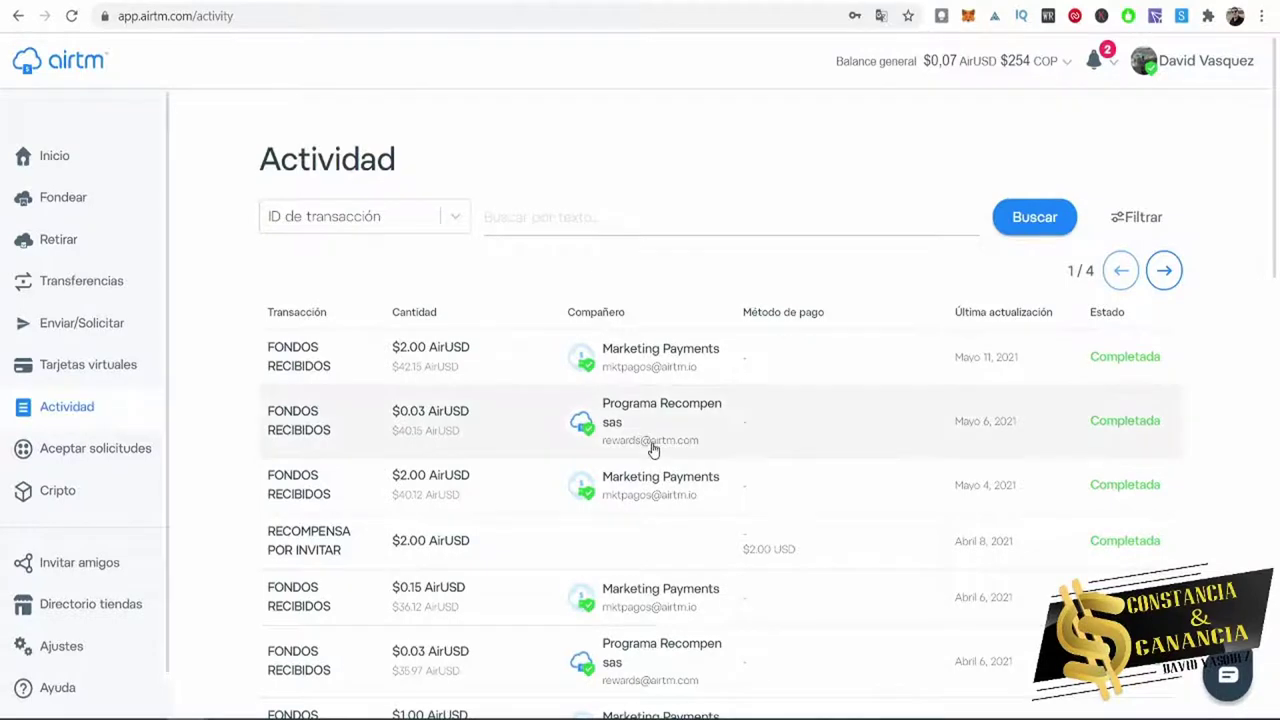
scroll(669, 540, "down", 2)
scroll(669, 540, "down", 10)
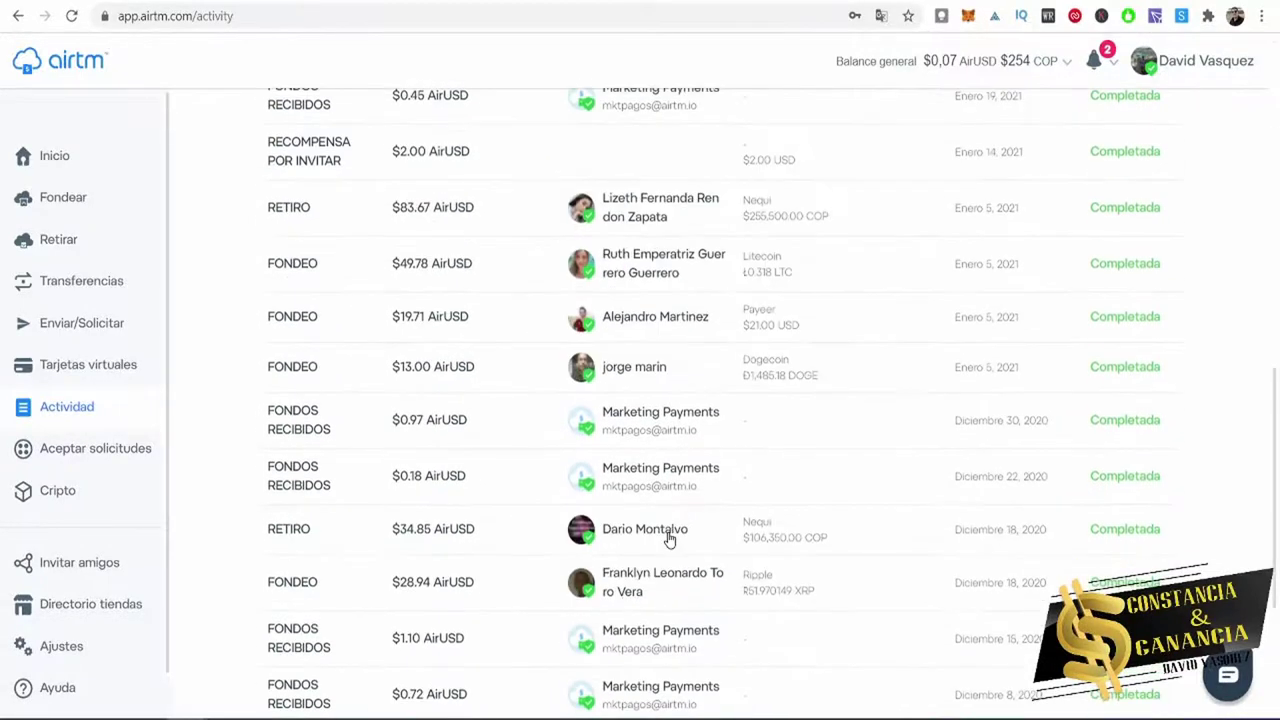
scroll(669, 540, "up", 12)
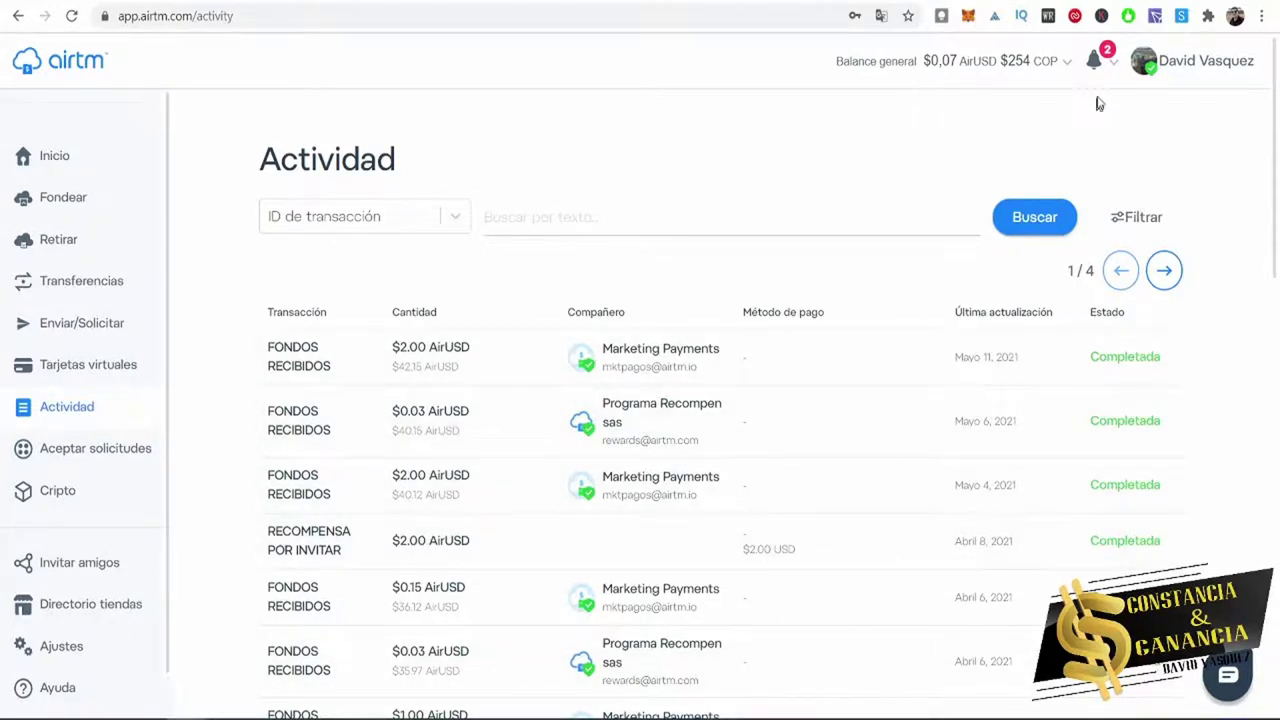
Open the withdrawal from the notification that the peer sent the funds and check its amount against the Nequi receipt.
left_click(1100, 66)
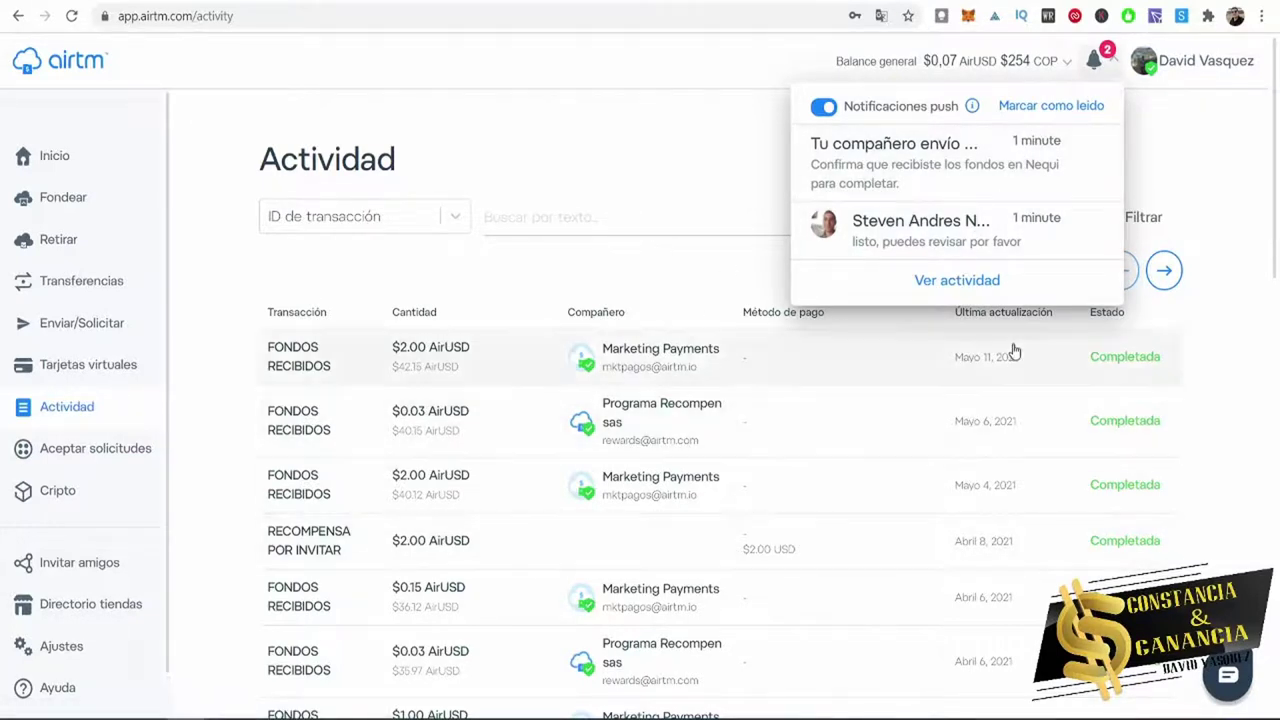
left_click(965, 183)
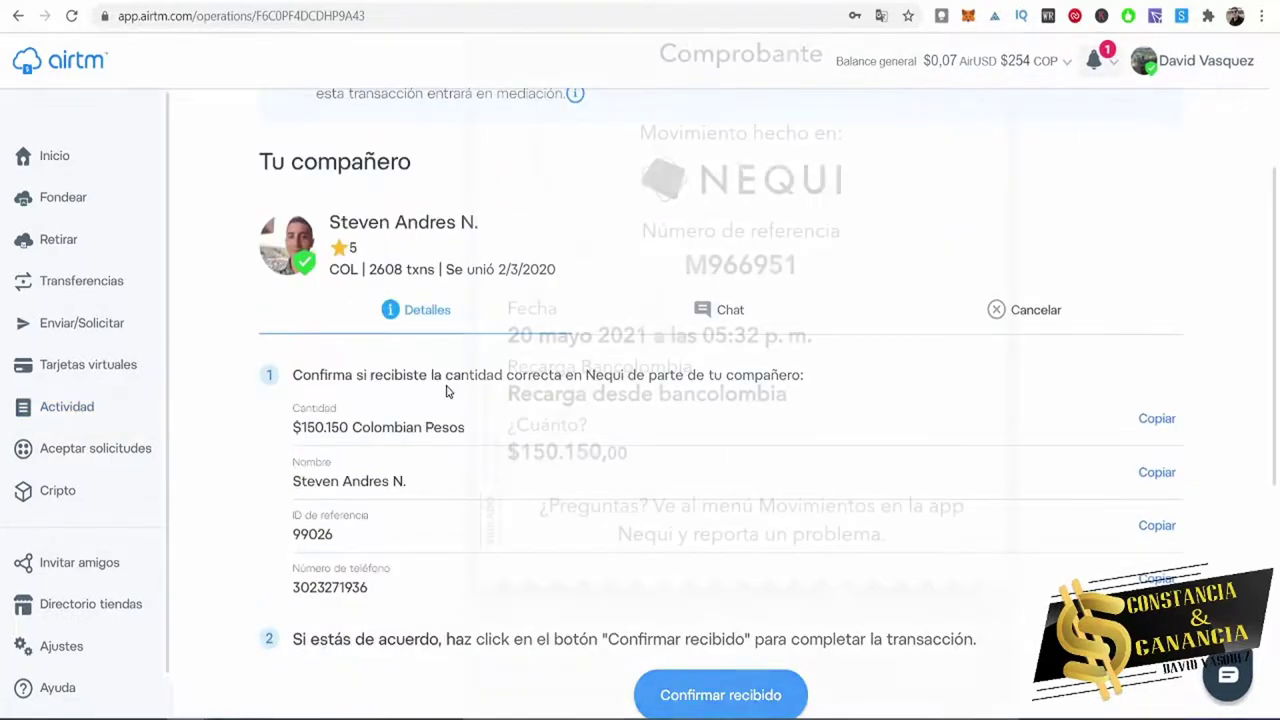
scroll(408, 408, "down", 2)
scroll(400, 358, "up", 1)
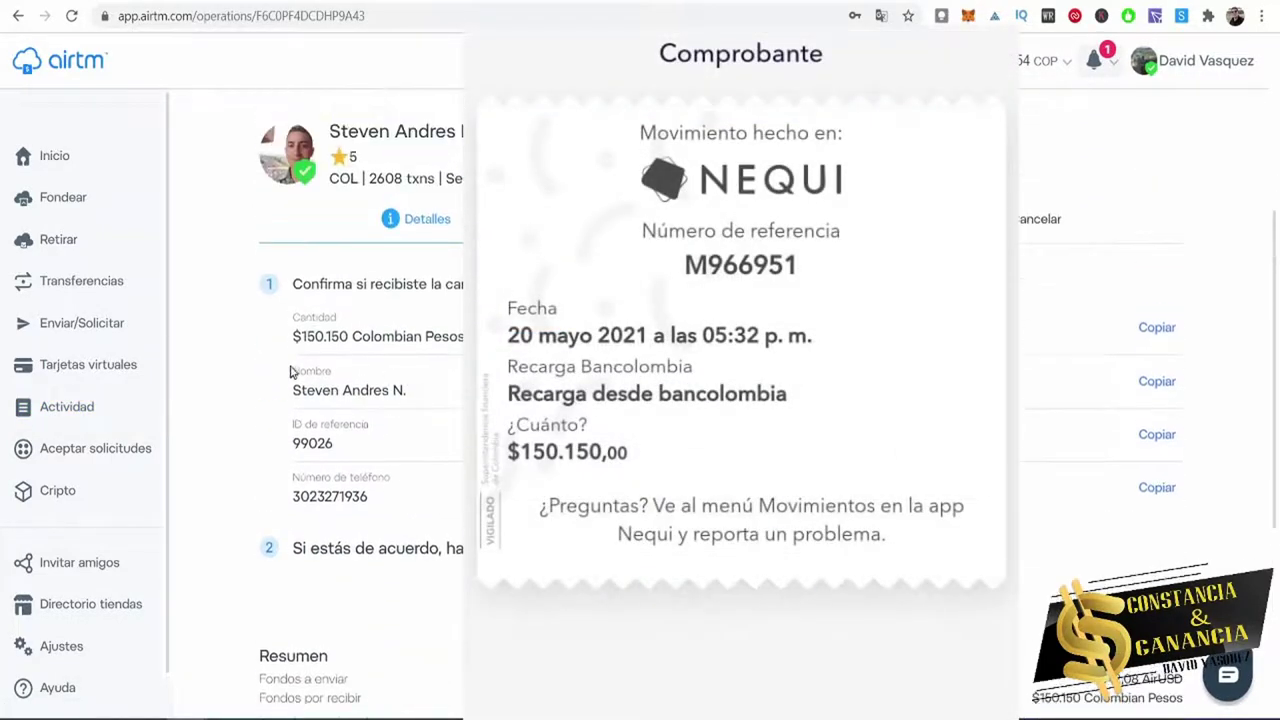
left_click_drag(293, 336, 365, 337)
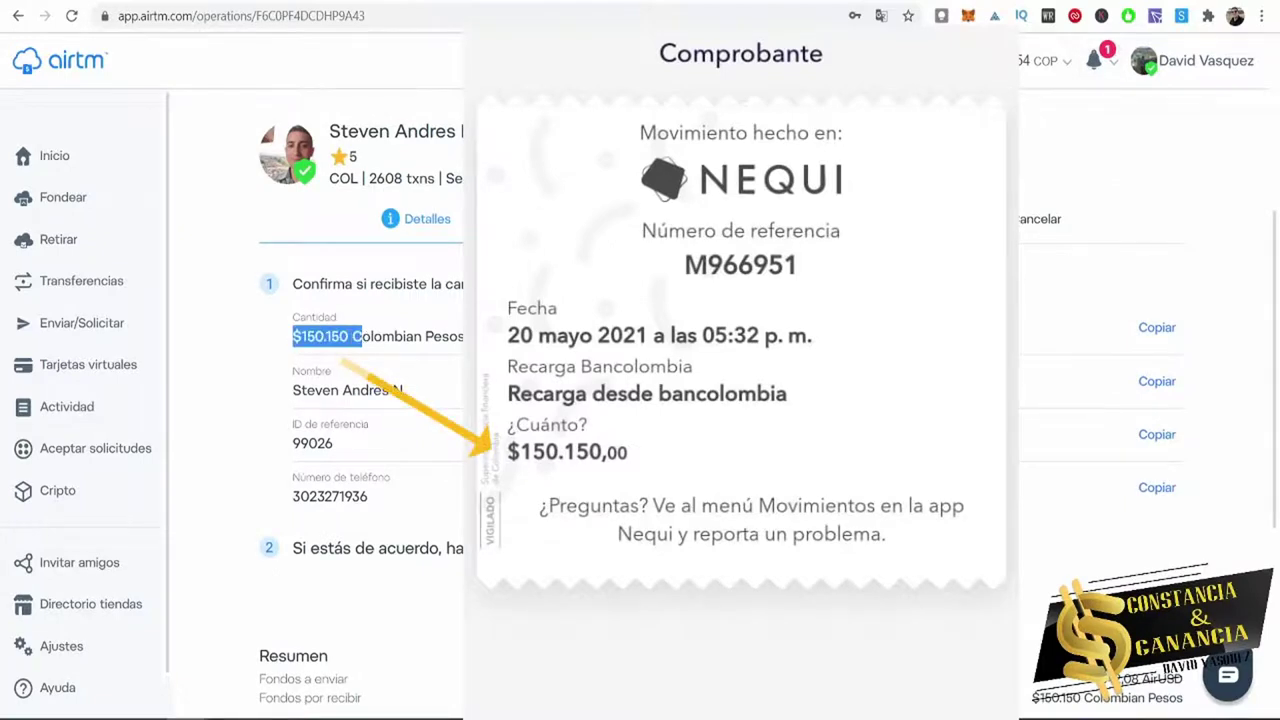
scroll(360, 400, "up", 2)
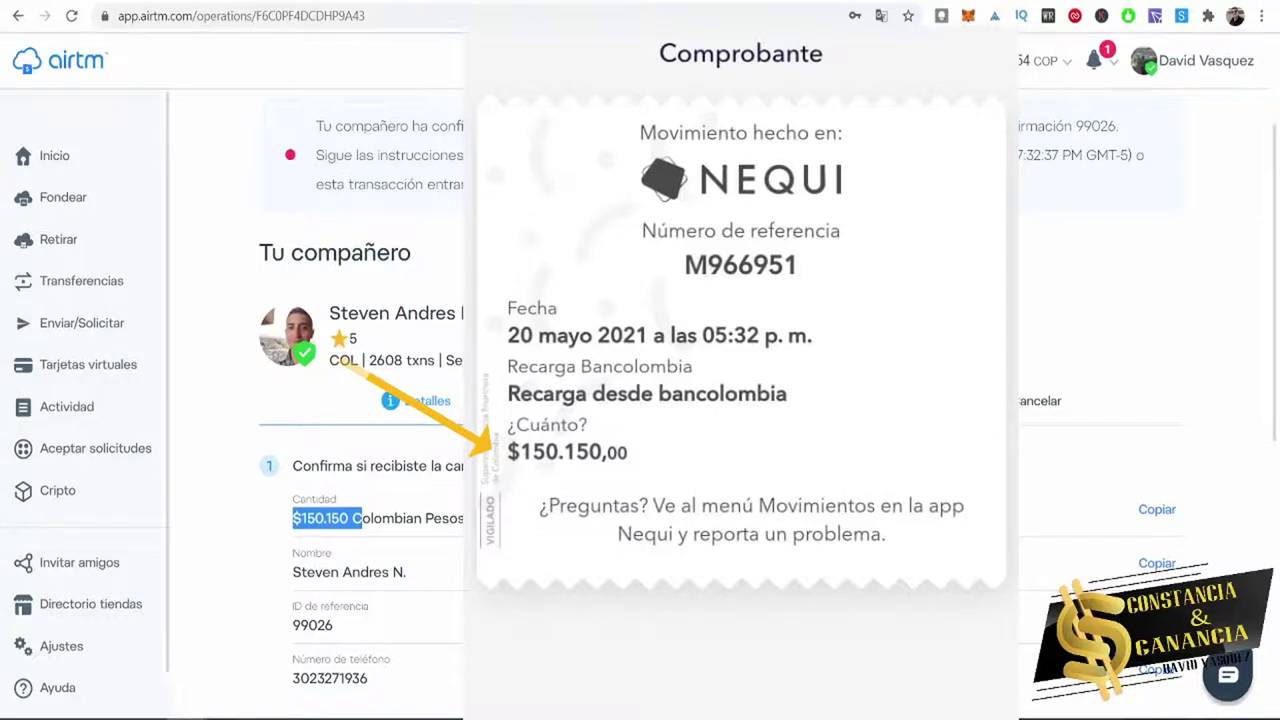
Confirm receipt of the correct withdrawal amount, $150.150 Colombian Pesos, to release the funds to the peer.
scroll(360, 400, "down", 5)
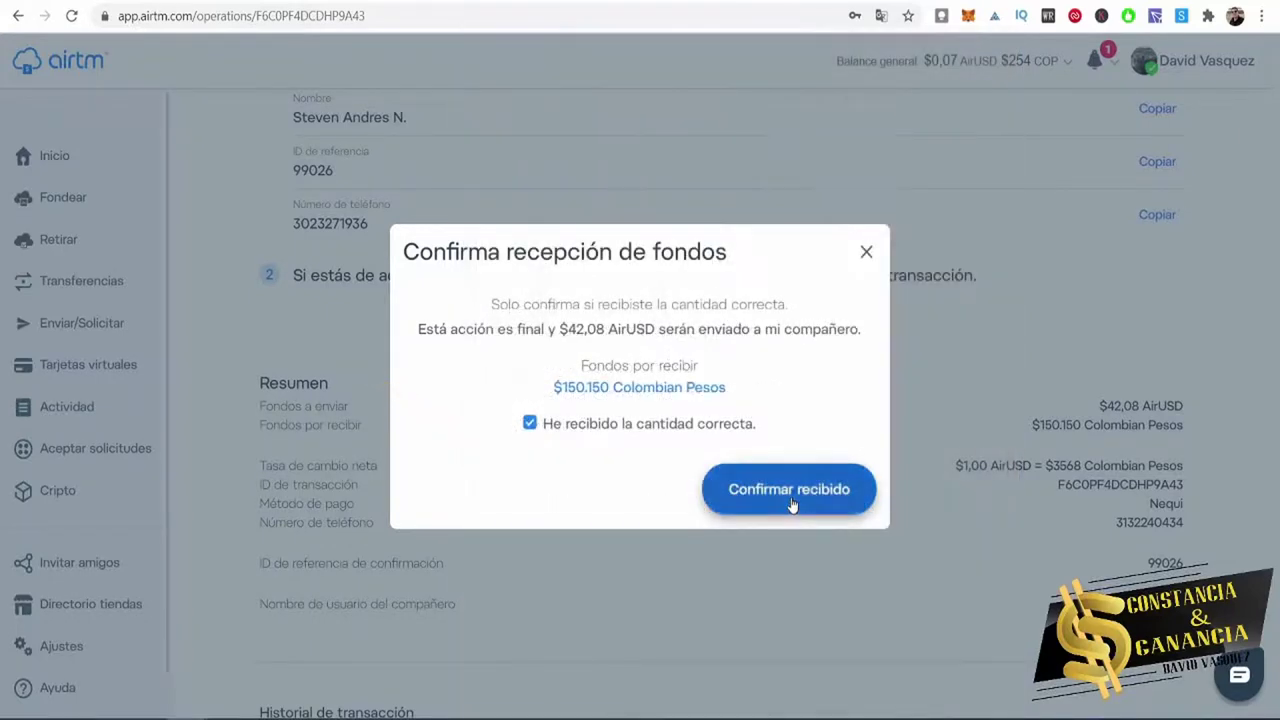
left_click(790, 497)
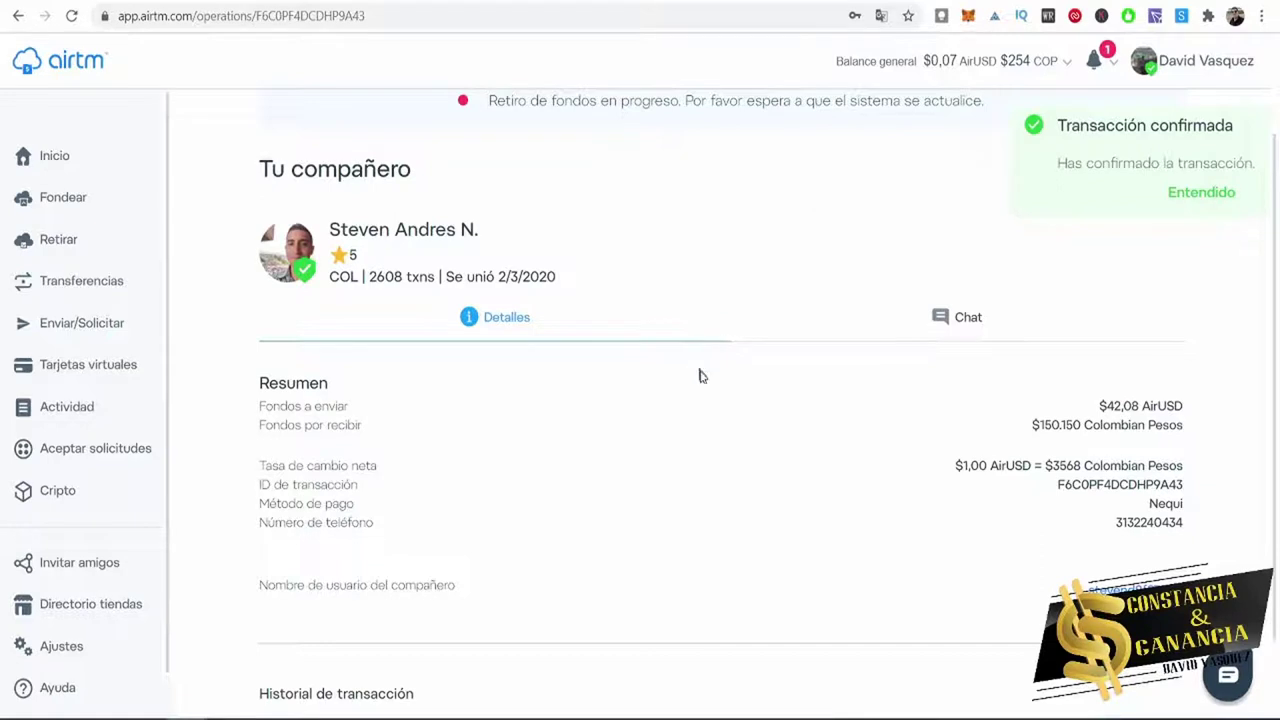
Reply "Listo, gracias" in the transaction's chat and rate the peer five stars.
left_click(880, 318)
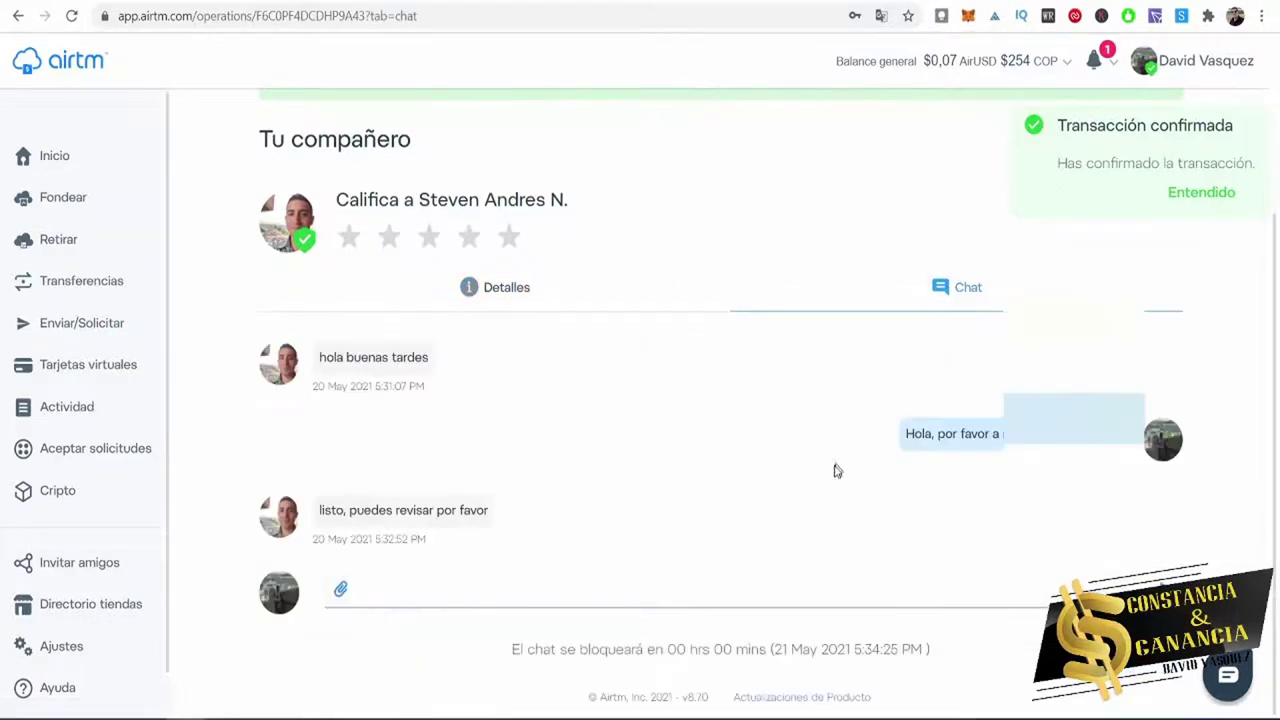
left_click(508, 594)
type("List")
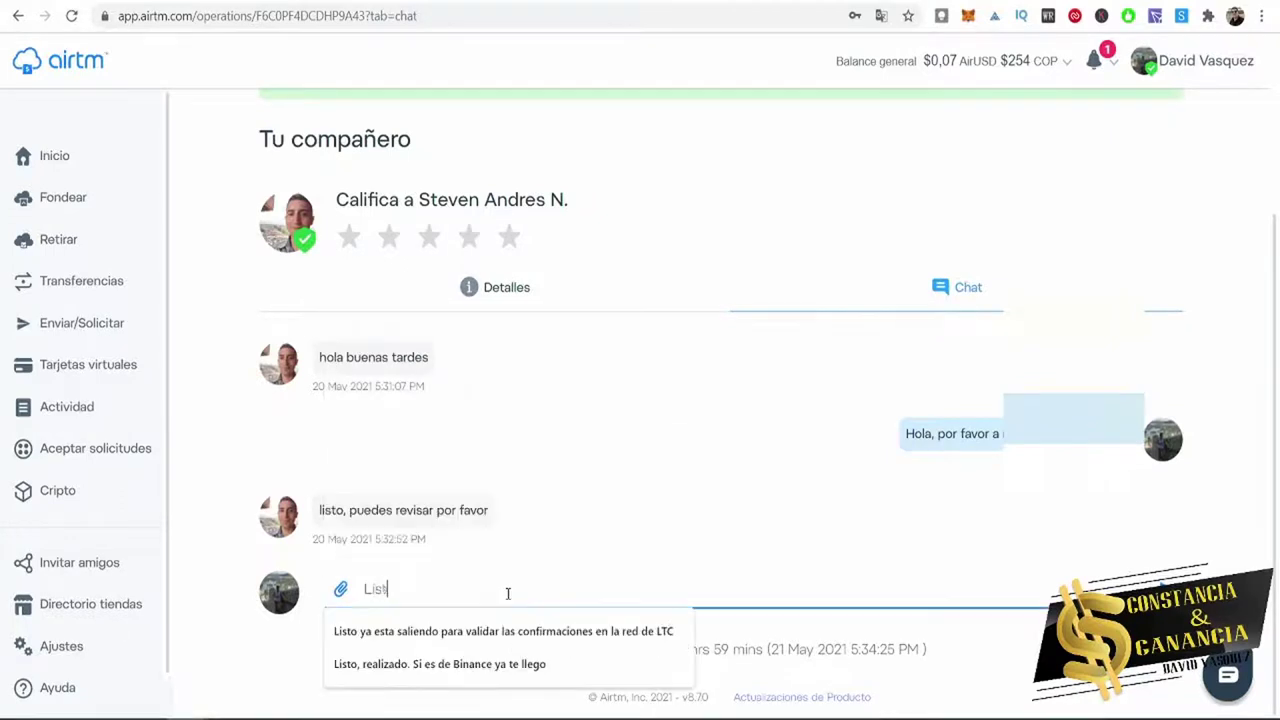
type("o, gracias")
key("Return")
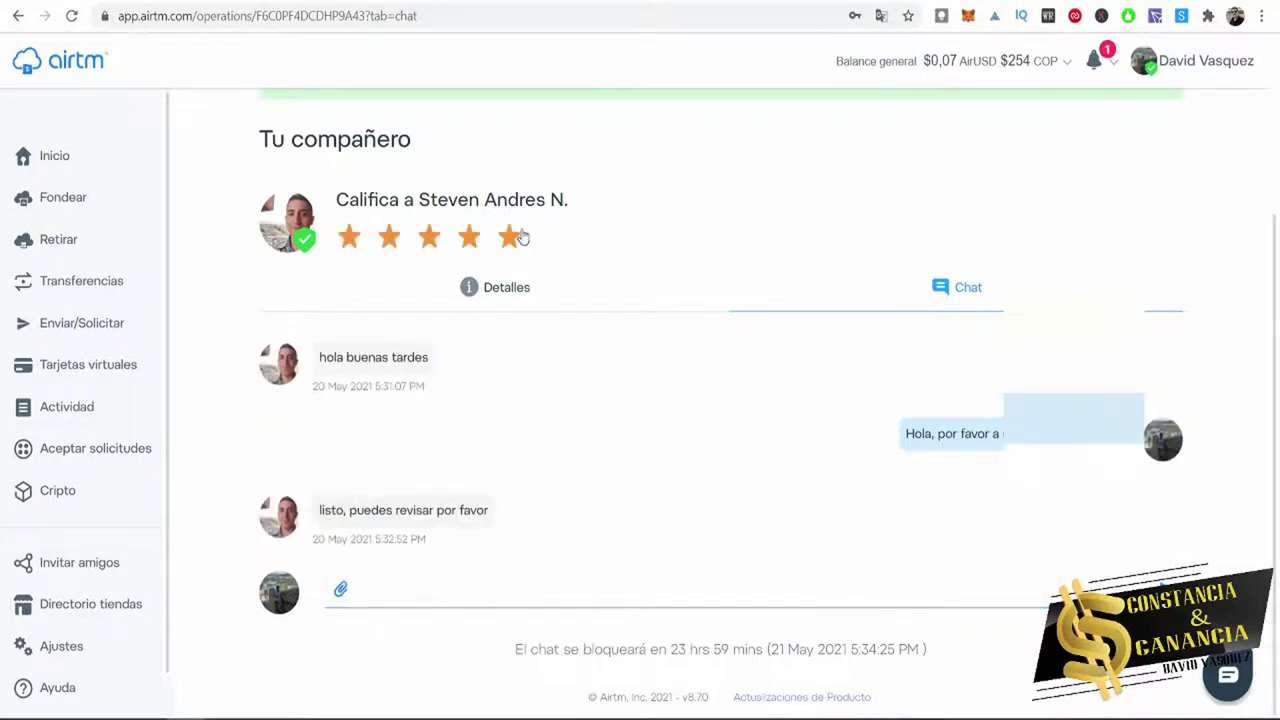
left_click(518, 236)
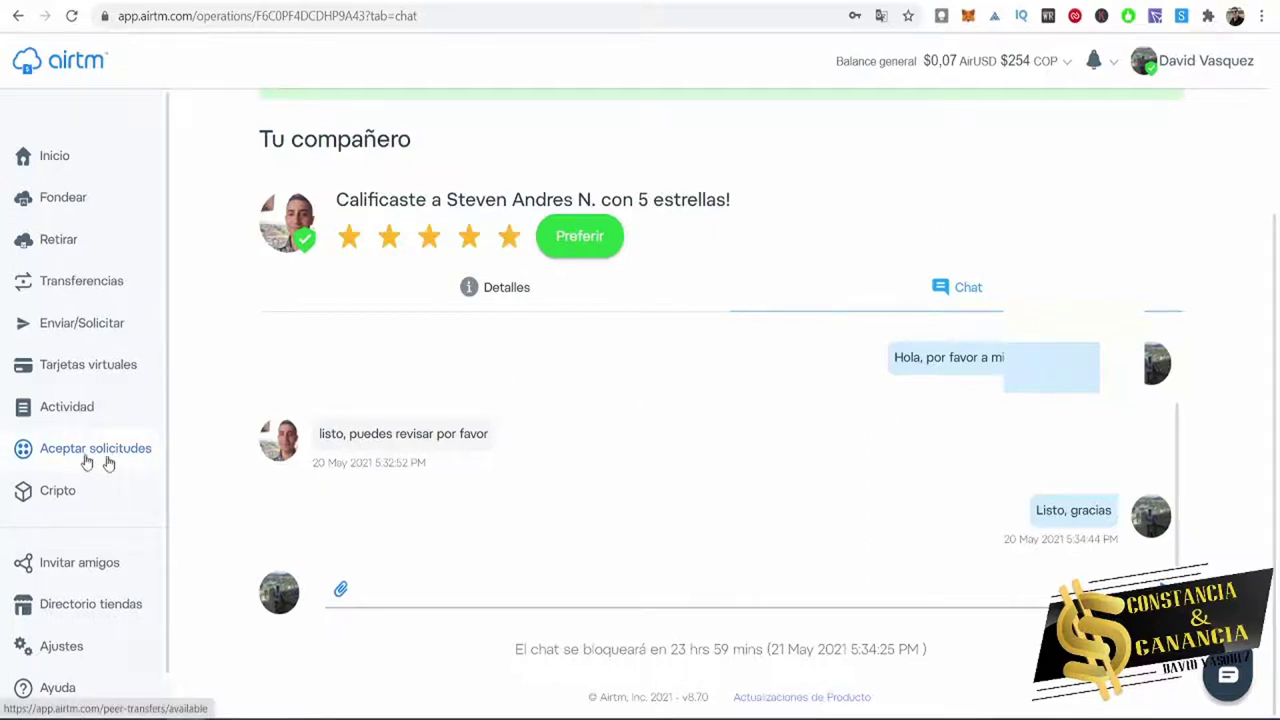
Open Aceptar solicitudes and examine the first Dogecoin funding request, highlighting its AirUSD and DOGE amounts.
left_click(97, 414)
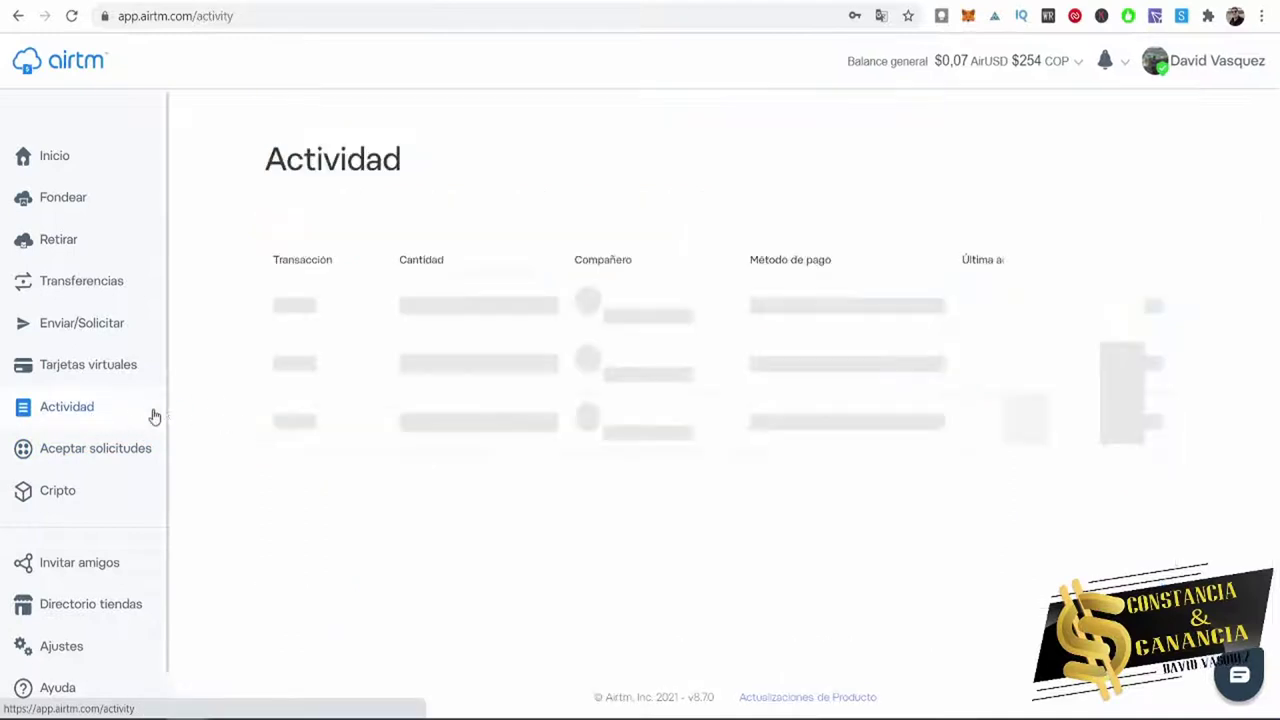
left_click(85, 458)
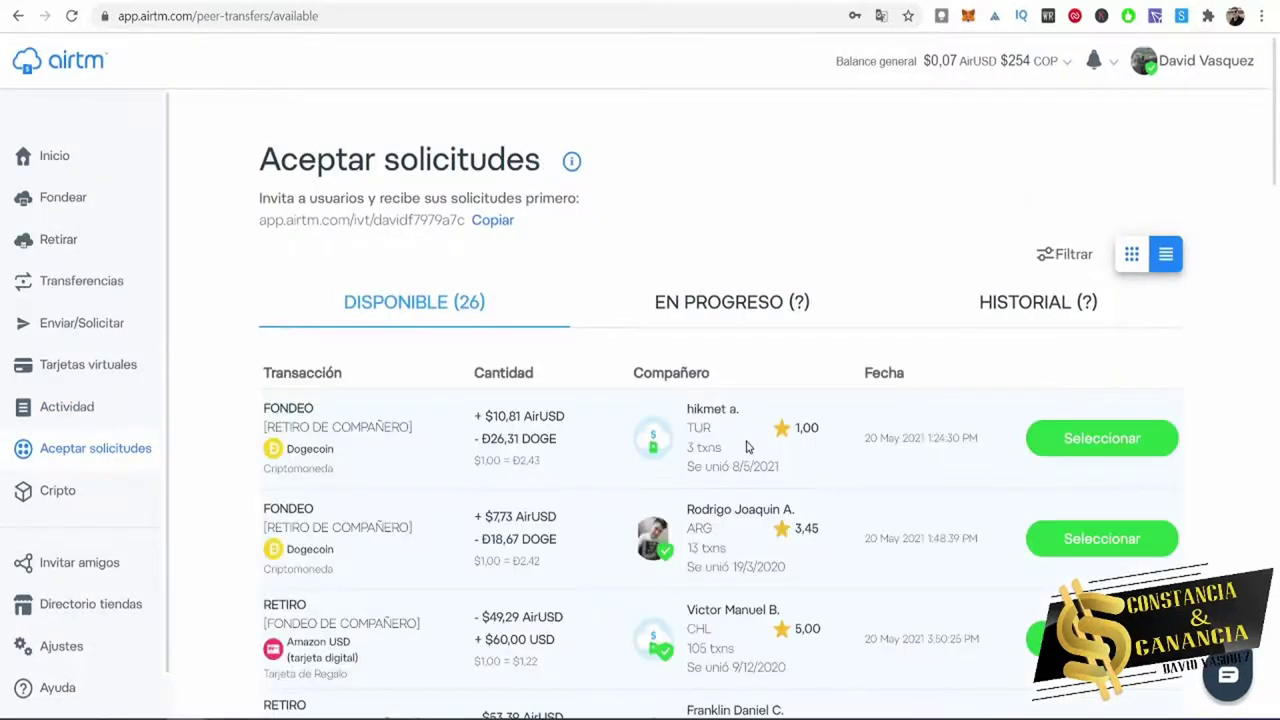
scroll(750, 445, "down", 1)
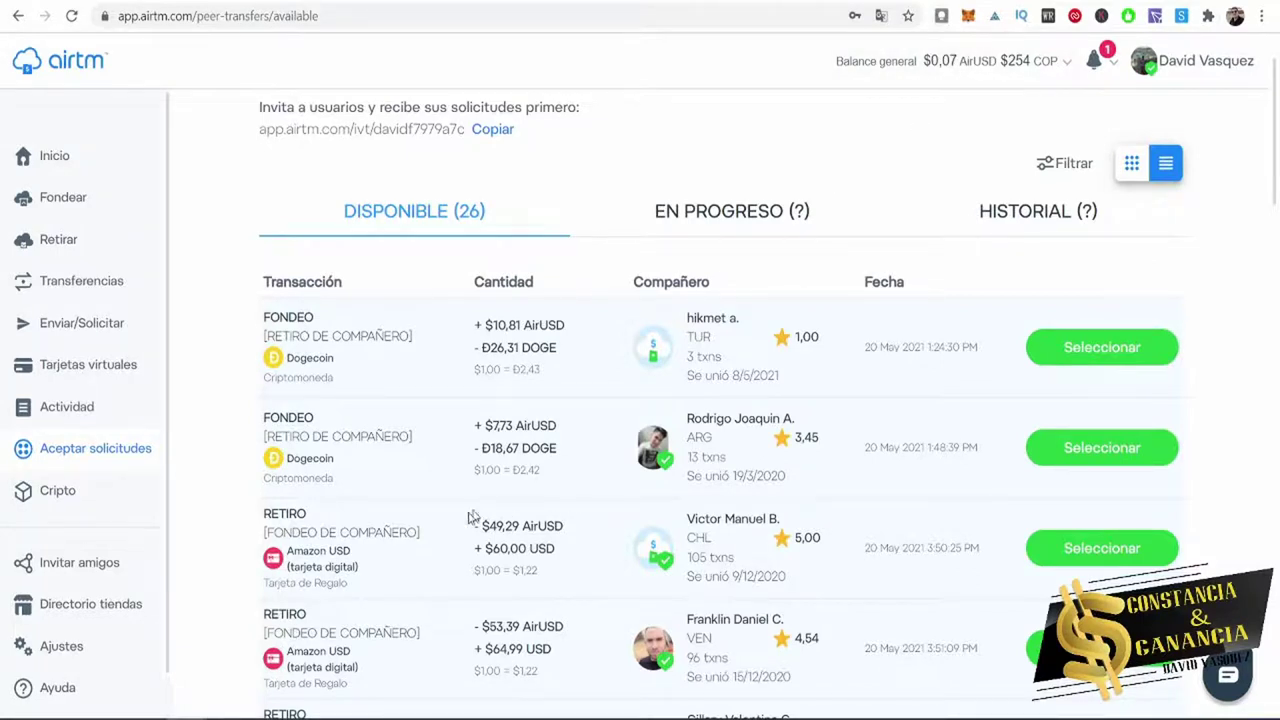
scroll(510, 425, "down", 1)
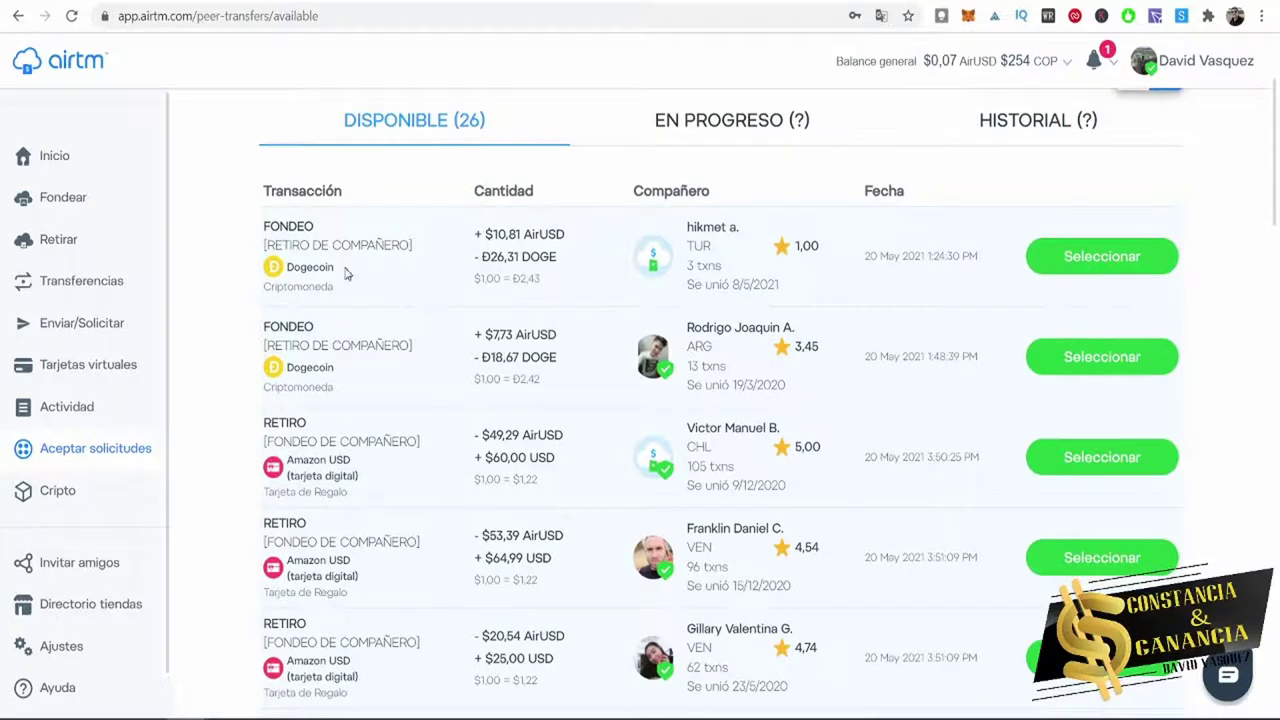
left_click_drag(476, 236, 576, 236)
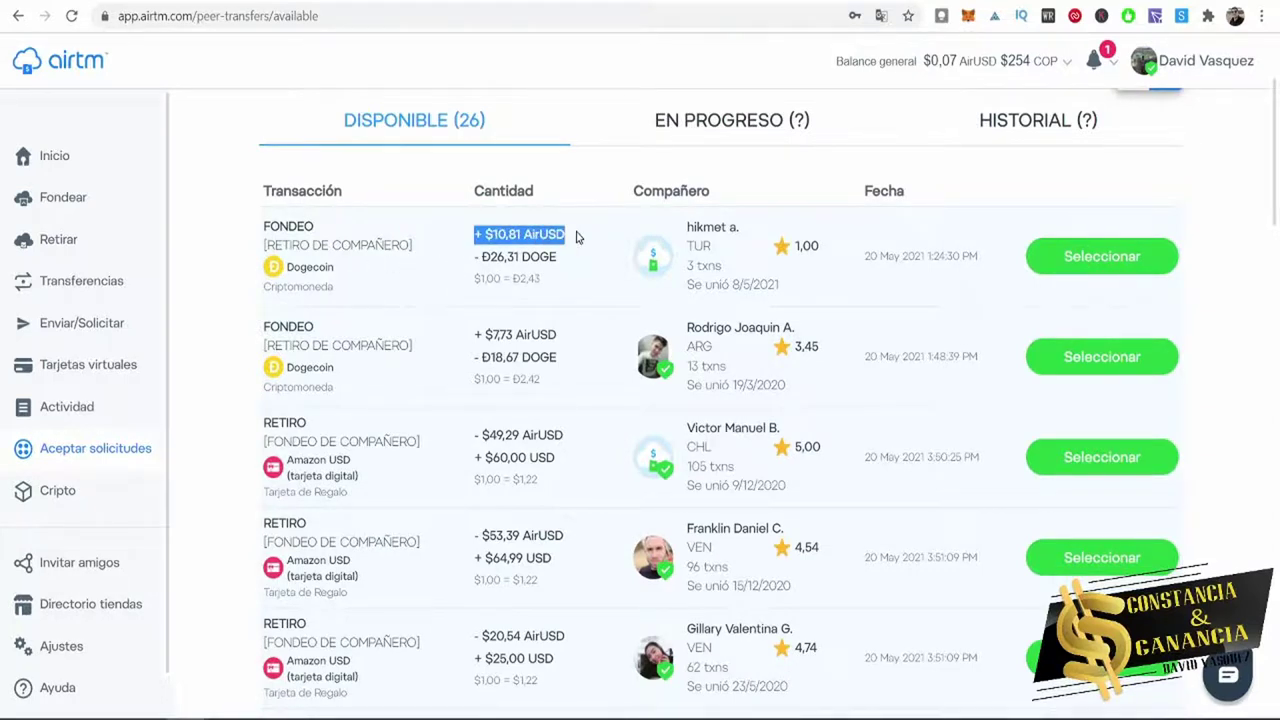
left_click(532, 236)
left_click_drag(477, 234, 568, 236)
left_click(458, 270)
left_click_drag(477, 259, 565, 265)
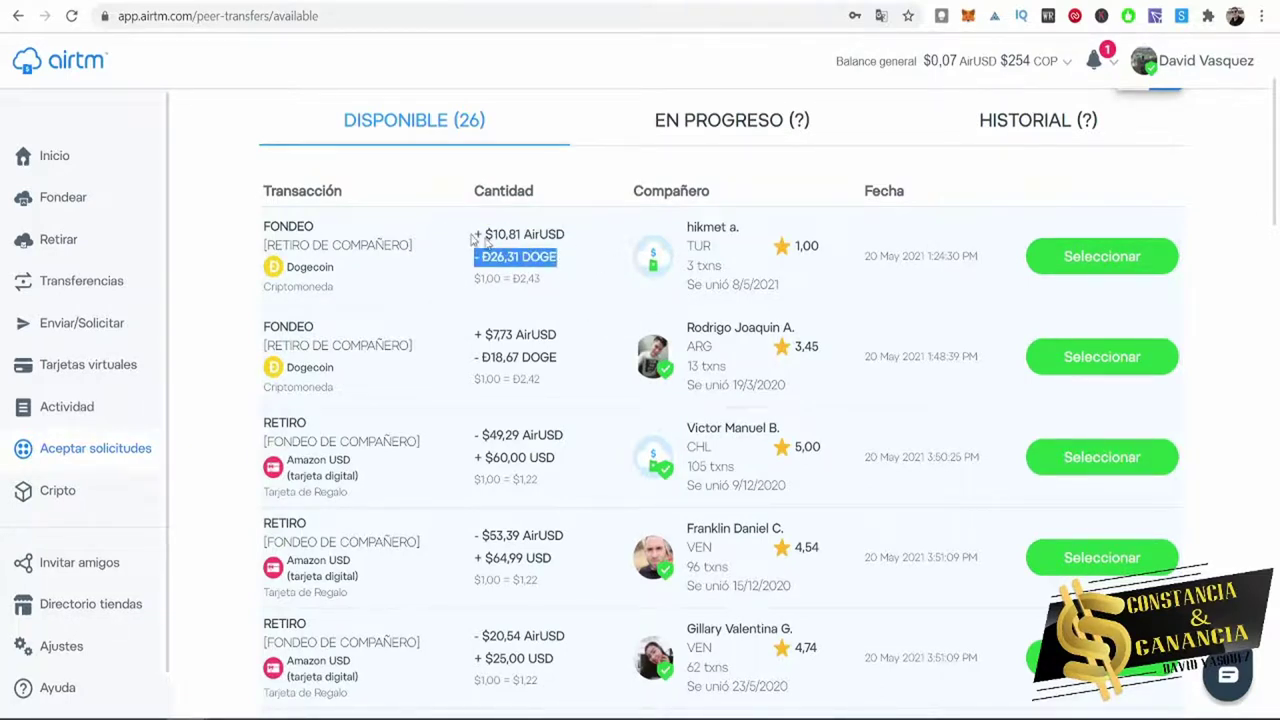
Examine the first Amazon USD gift card withdrawal request, highlighting the AirUSD amount given and the USD amount received.
scroll(514, 380, "down", 1)
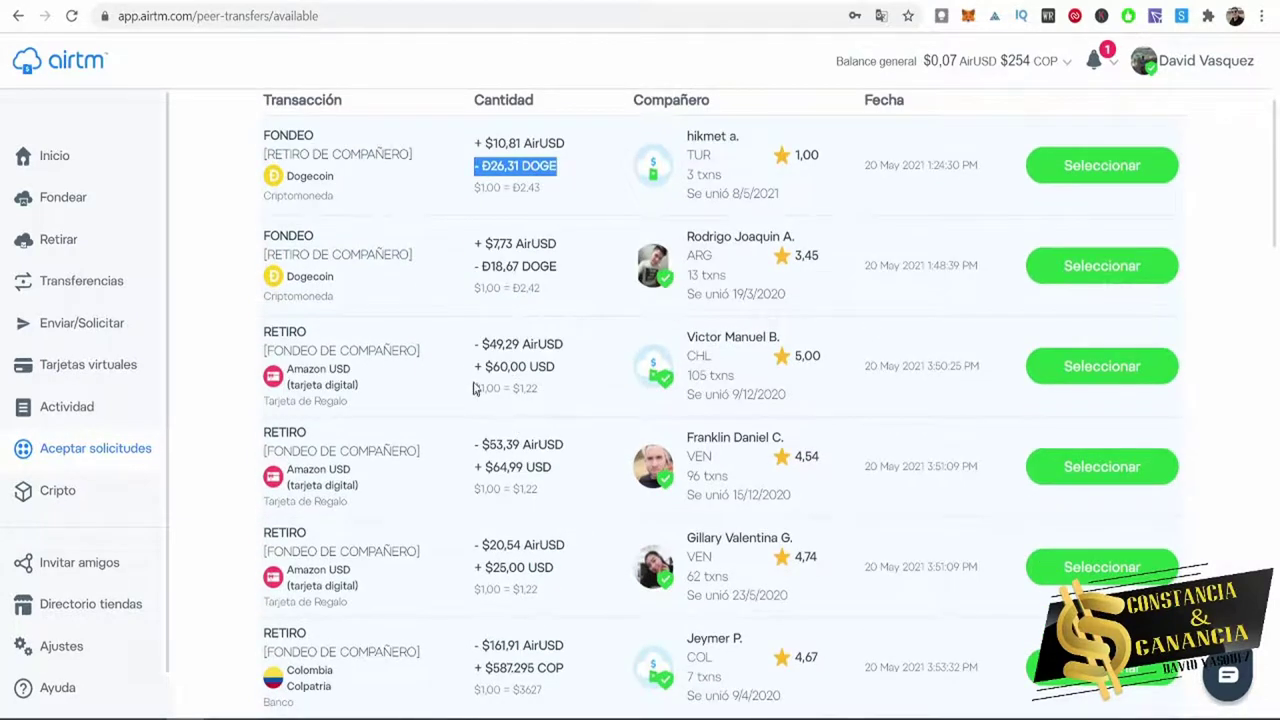
left_click(477, 341)
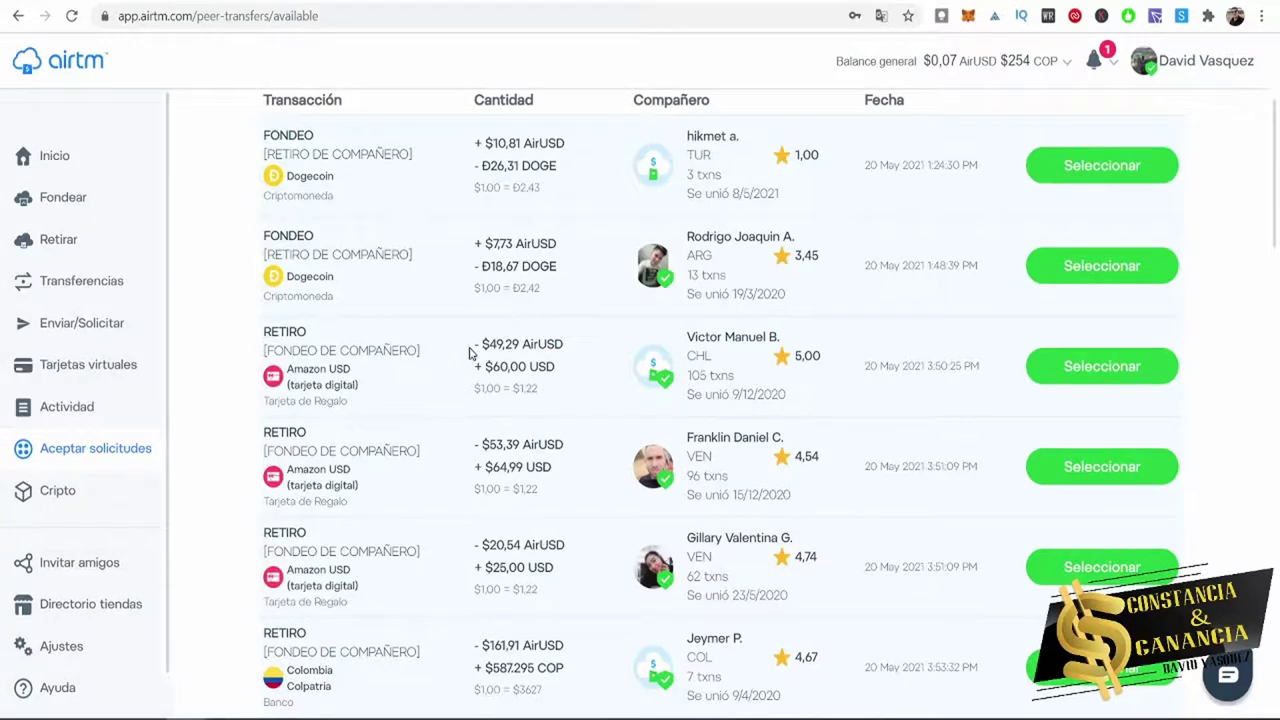
left_click_drag(470, 352, 557, 347)
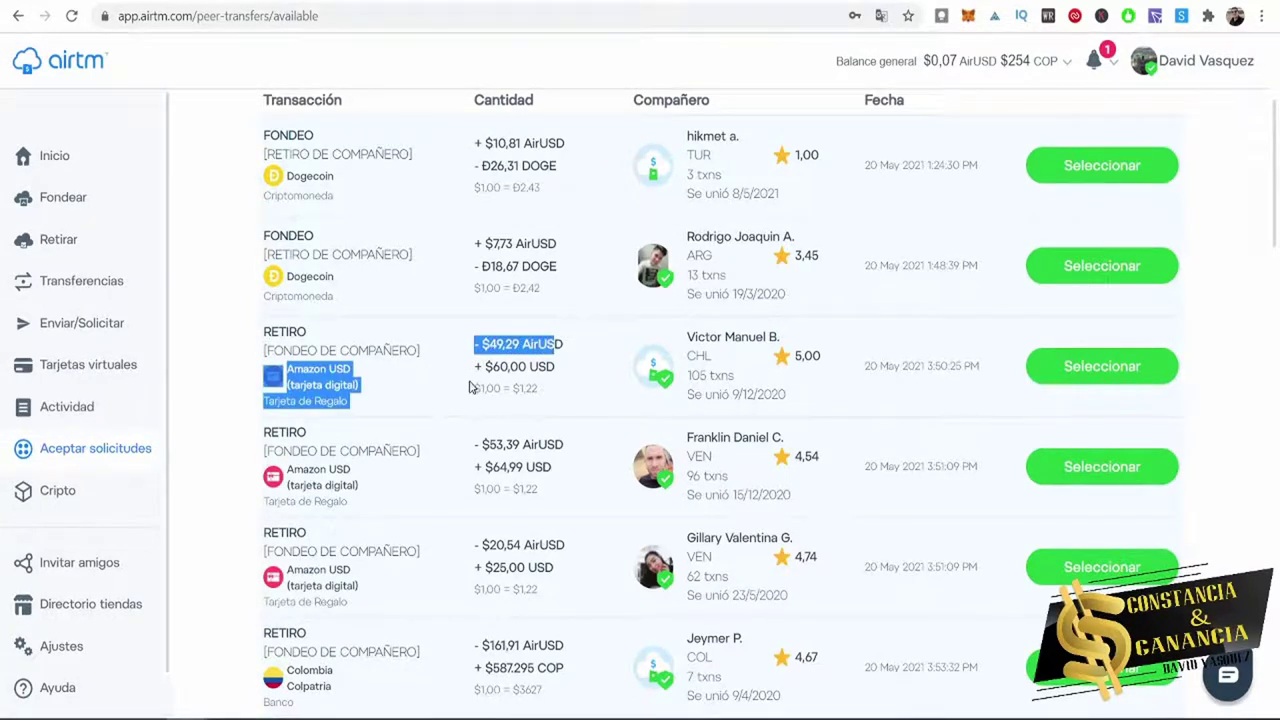
left_click_drag(476, 368, 556, 368)
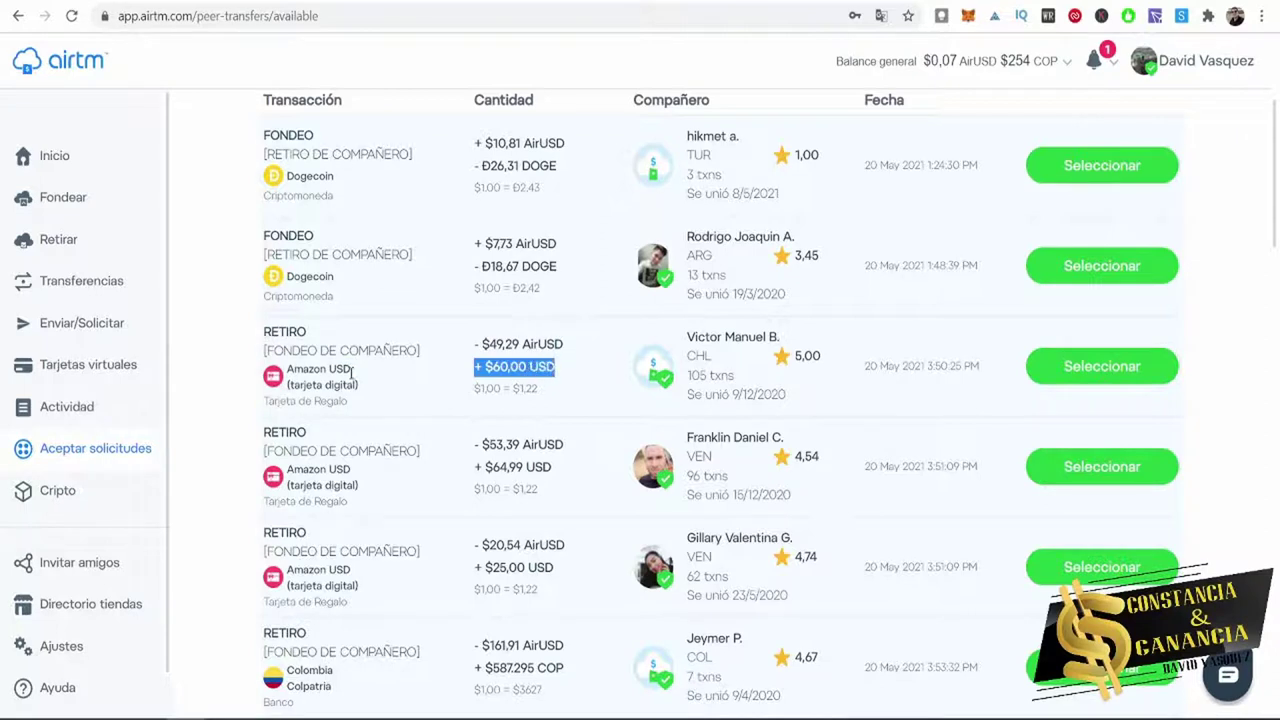
Examine the Colombia Colpatria withdrawal request, highlighting its AirUSD and COP amounts.
scroll(393, 430, "down", 1)
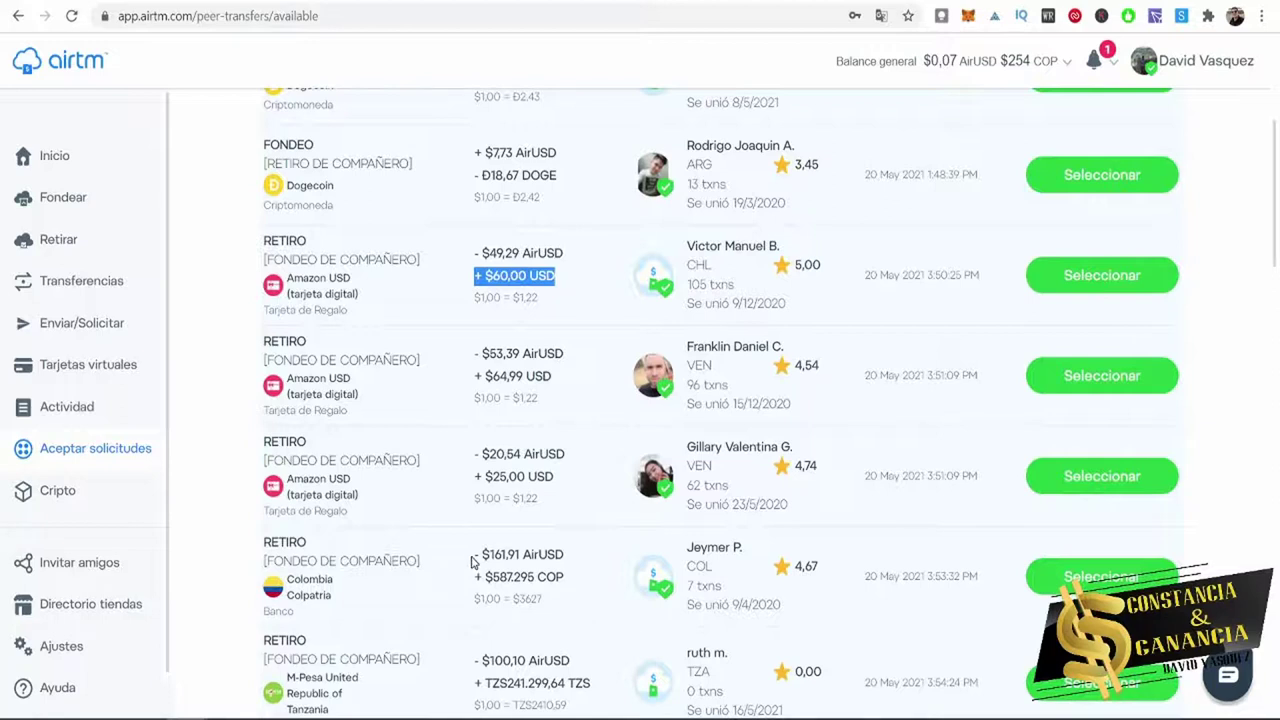
left_click_drag(473, 556, 575, 565)
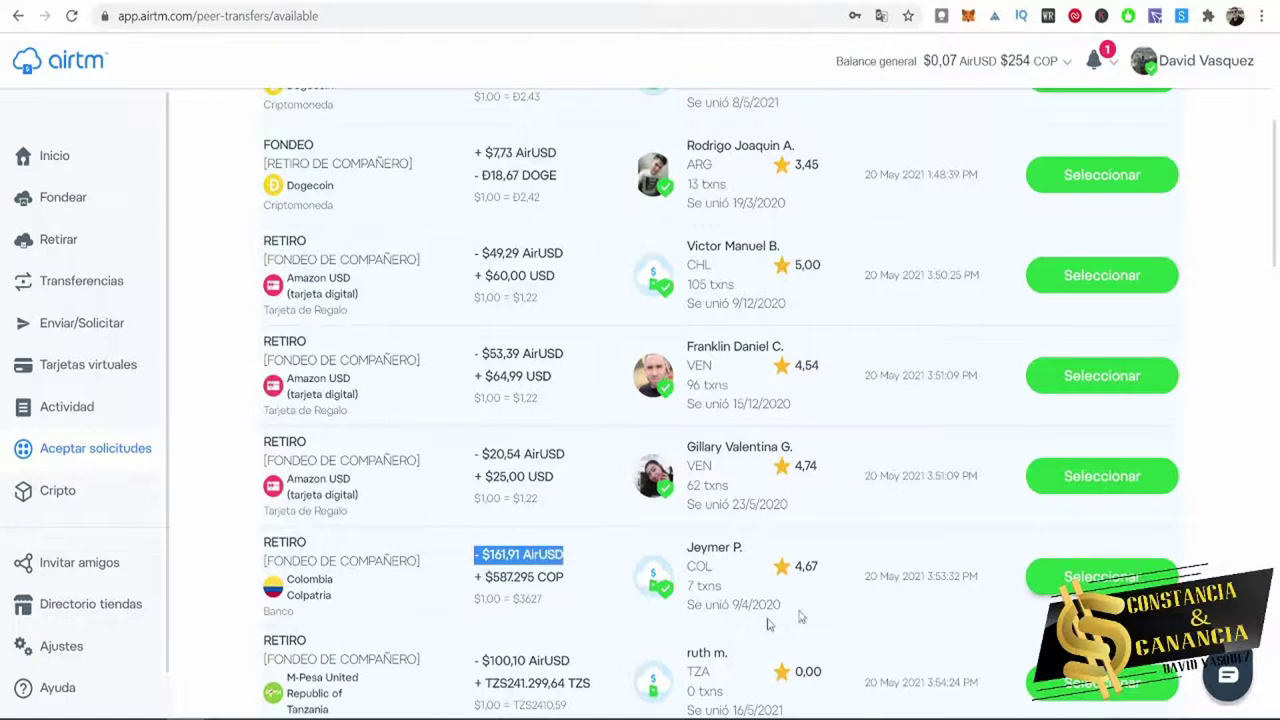
left_click(545, 608)
left_click_drag(476, 581, 567, 587)
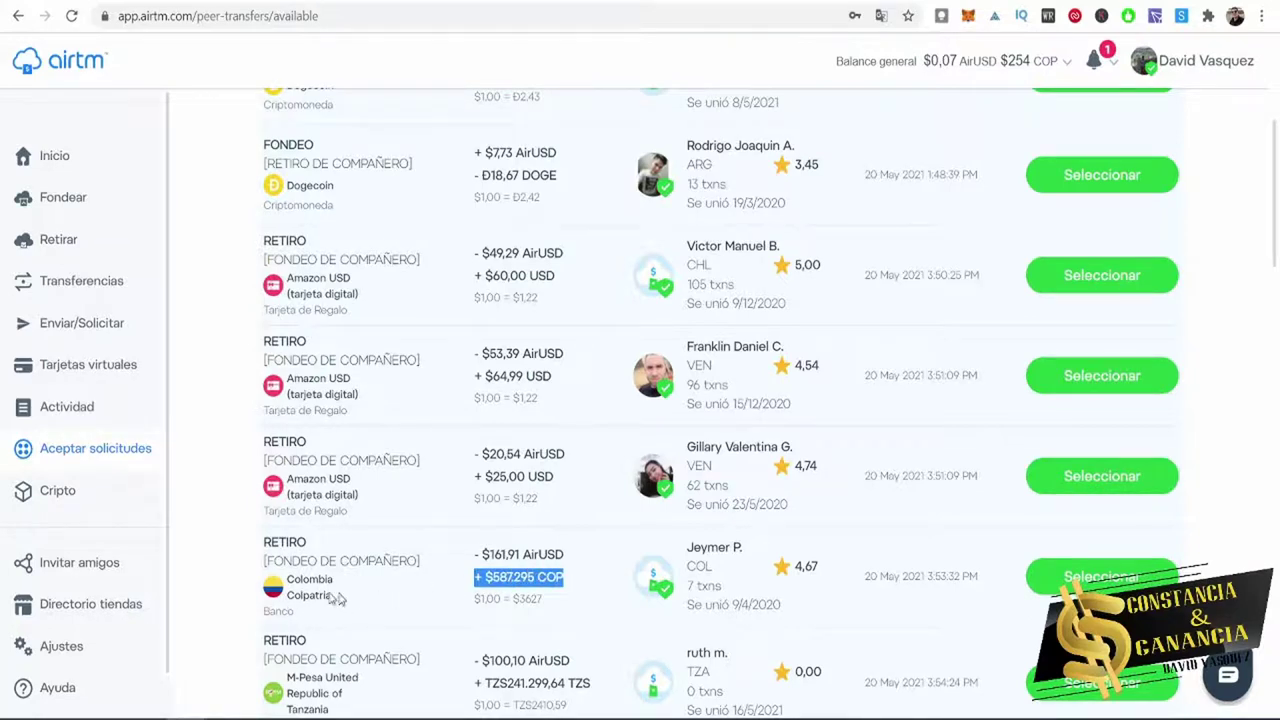
Look through the rest of the available requests and highlight the DOGE amount of the last Dogecoin funding request.
scroll(289, 588, "down", 3)
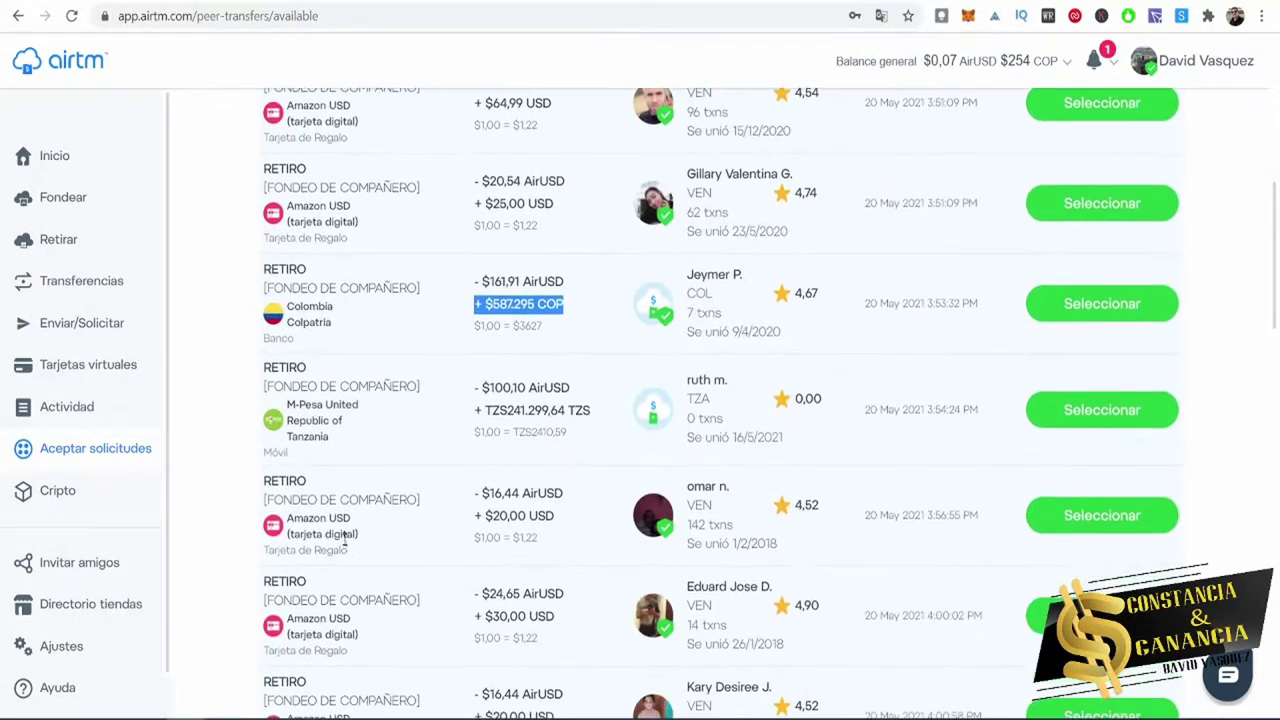
scroll(457, 481, "down", 2)
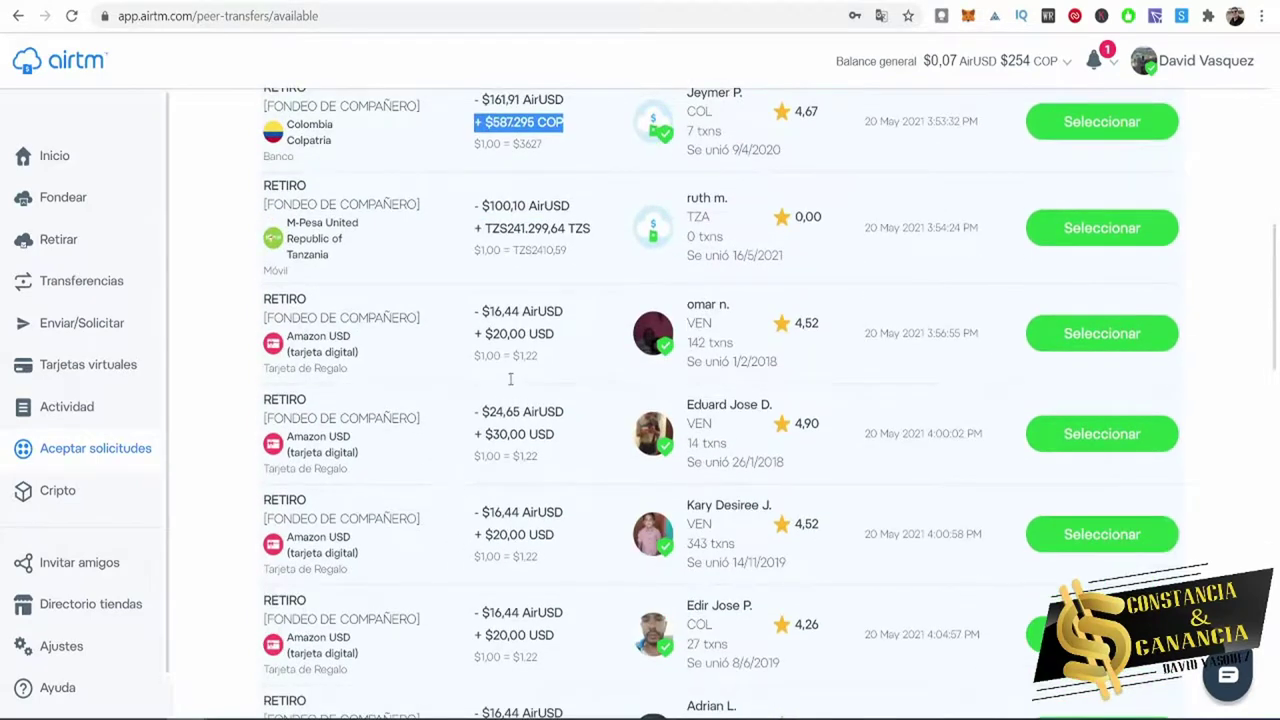
scroll(511, 390, "down", 2)
scroll(515, 518, "down", 4)
scroll(515, 518, "down", 3)
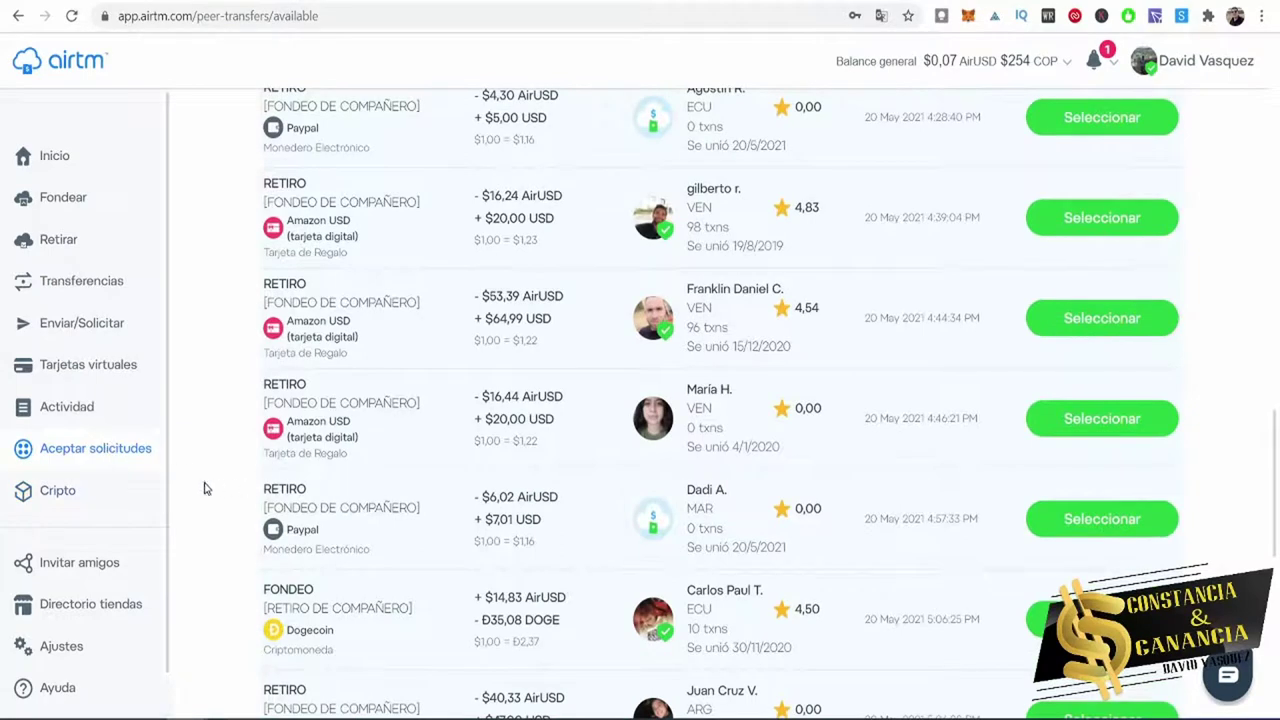
scroll(620, 481, "down", 2)
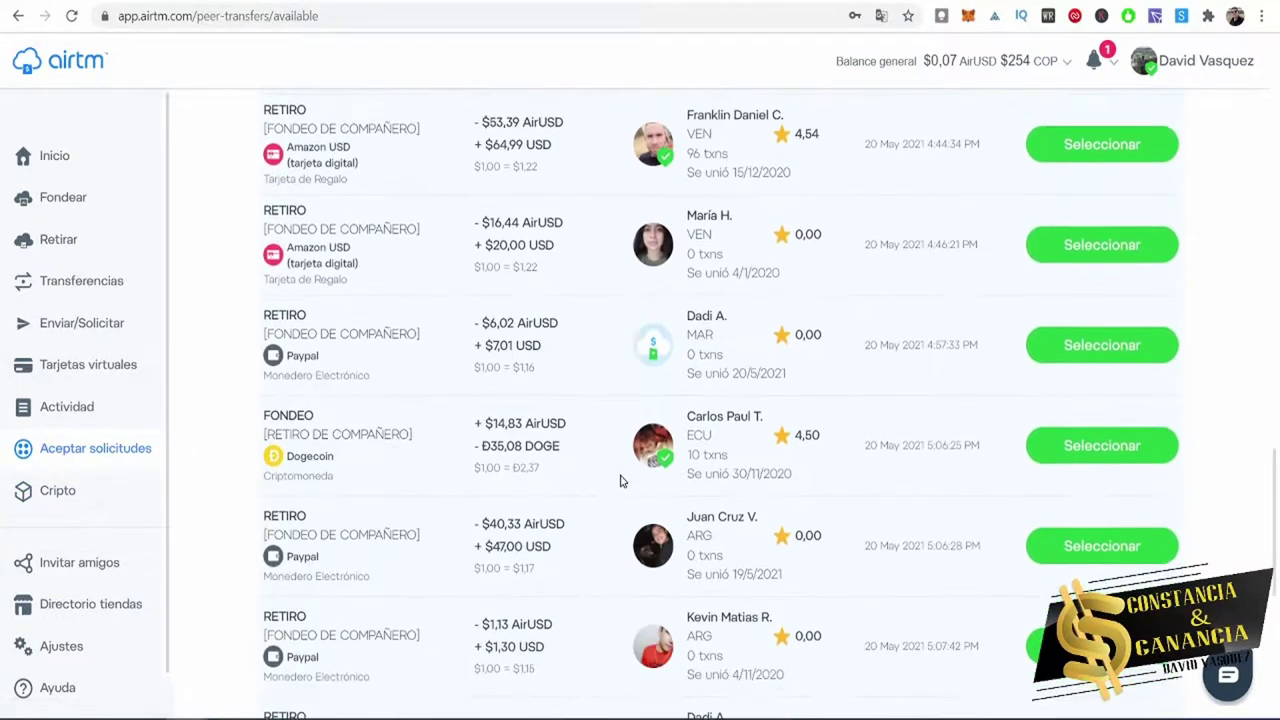
scroll(575, 377, "down", 2)
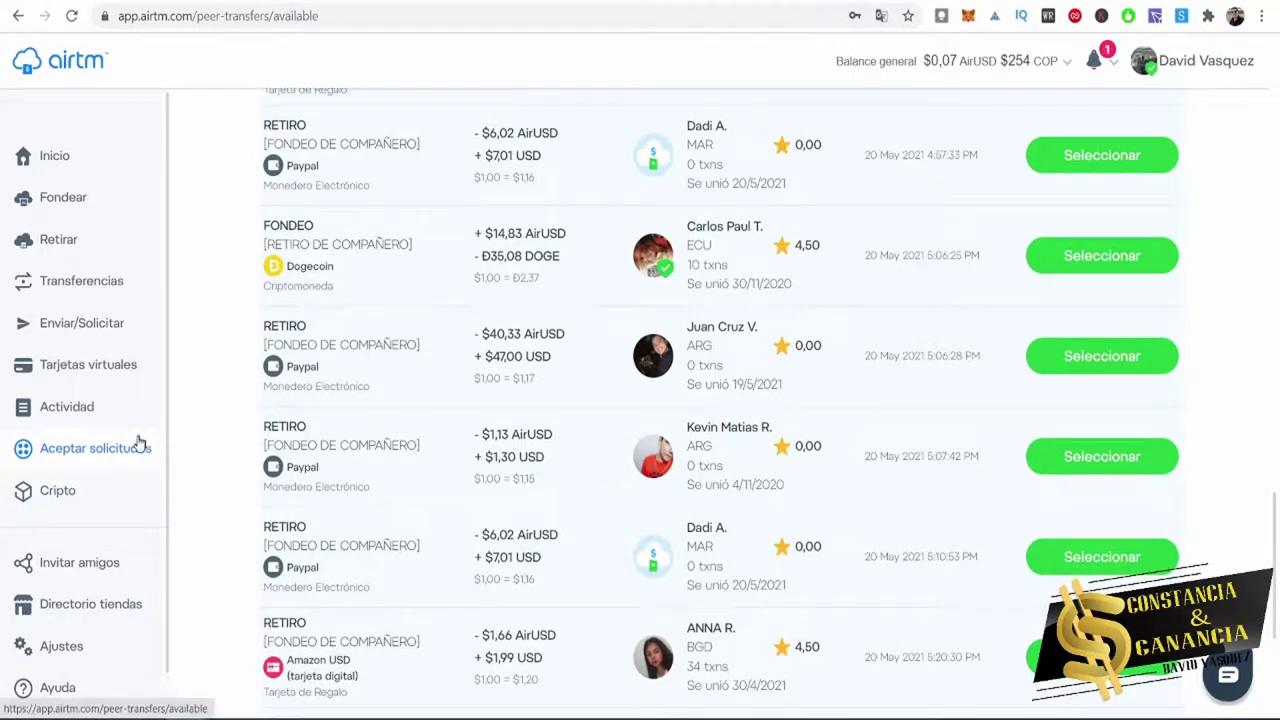
scroll(470, 480, "down", 3)
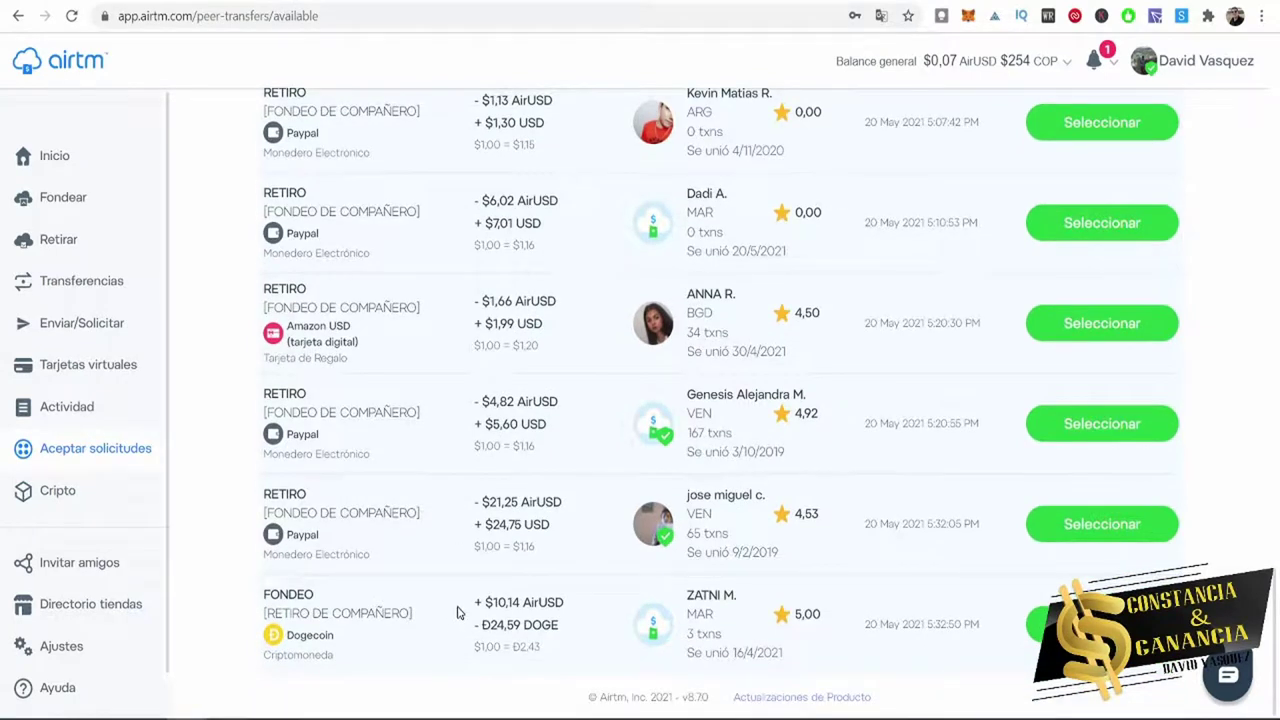
left_click_drag(470, 610, 568, 615)
left_click(478, 602)
left_click_drag(468, 636, 565, 641)
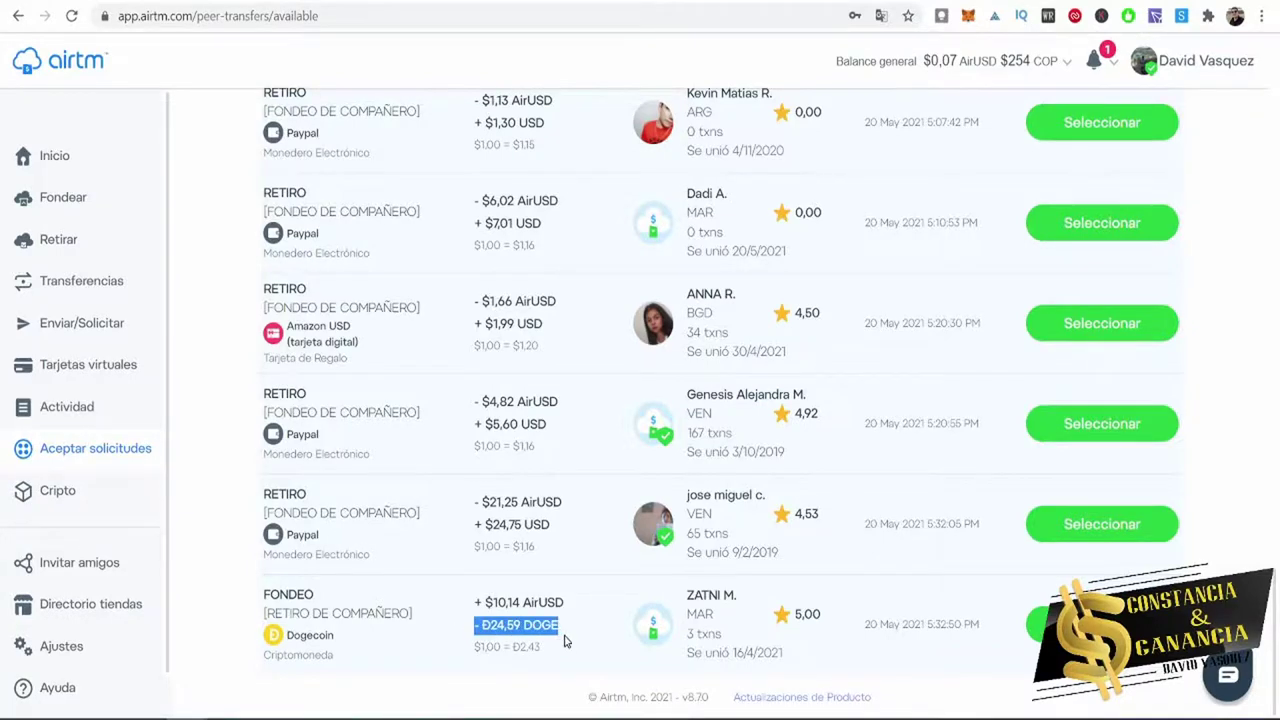
Check the En progreso and Historial lists of accepted requests.
scroll(578, 501, "up", 10)
scroll(578, 501, "up", 10)
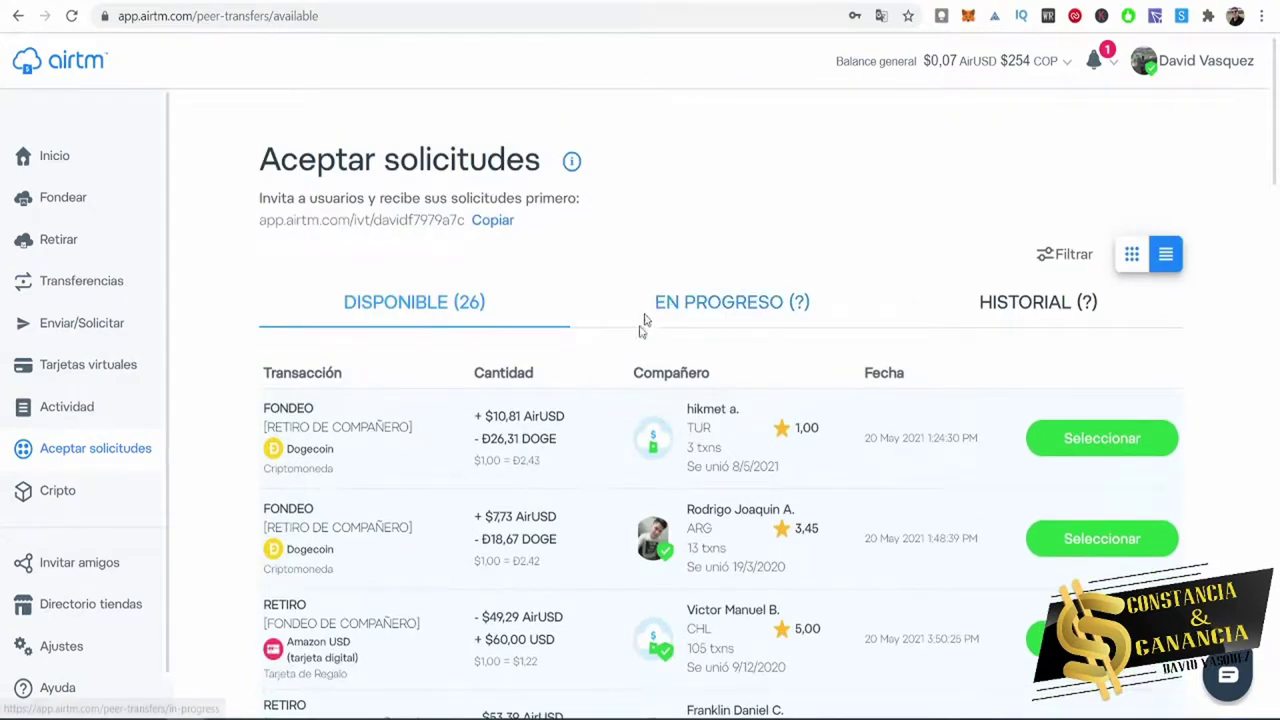
left_click(738, 305)
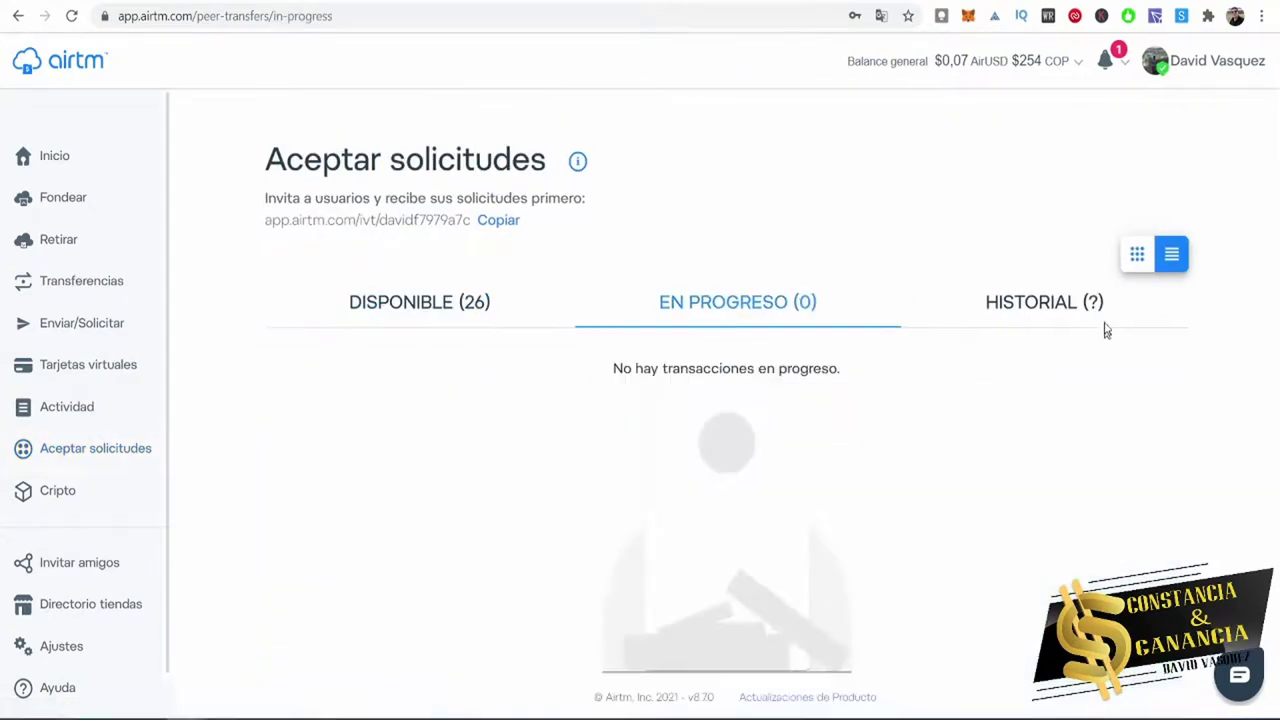
left_click(1050, 301)
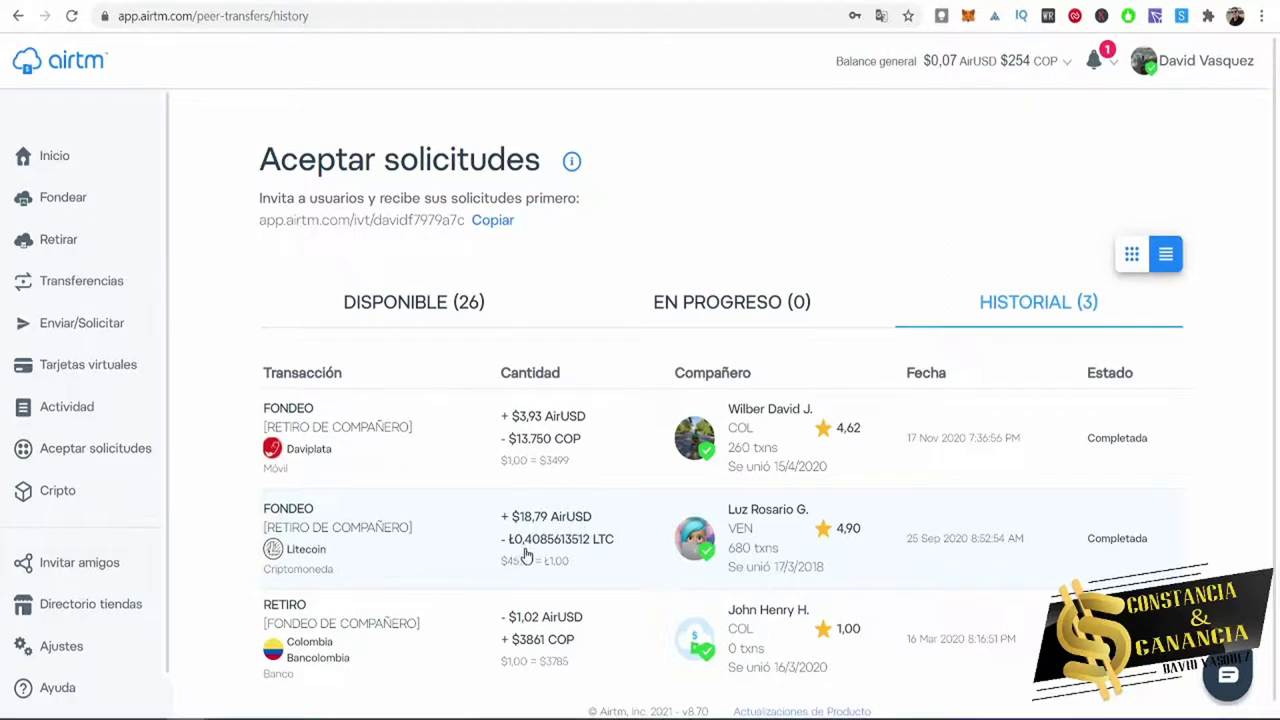
scroll(588, 553, "down", 1)
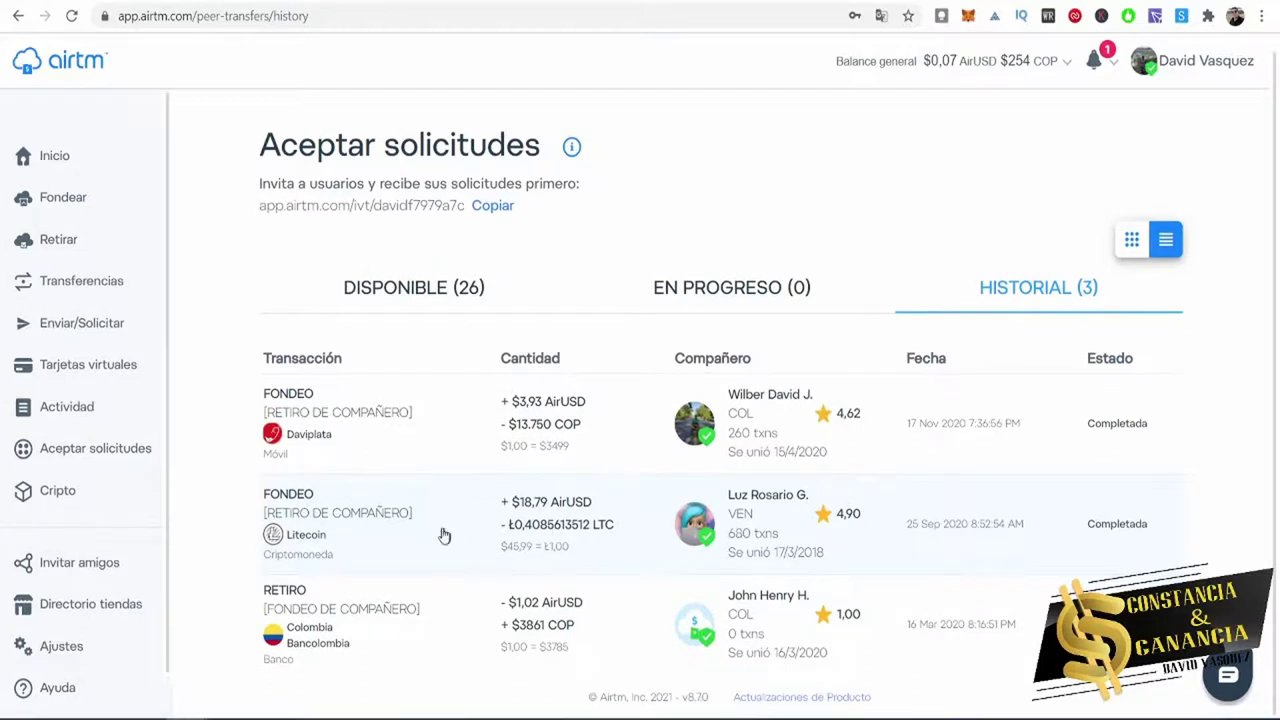
Open the Cripto section, choose Cardano and enter a purchase quantity of 10 ADA, checking its AirUSD equivalent.
left_click(83, 498)
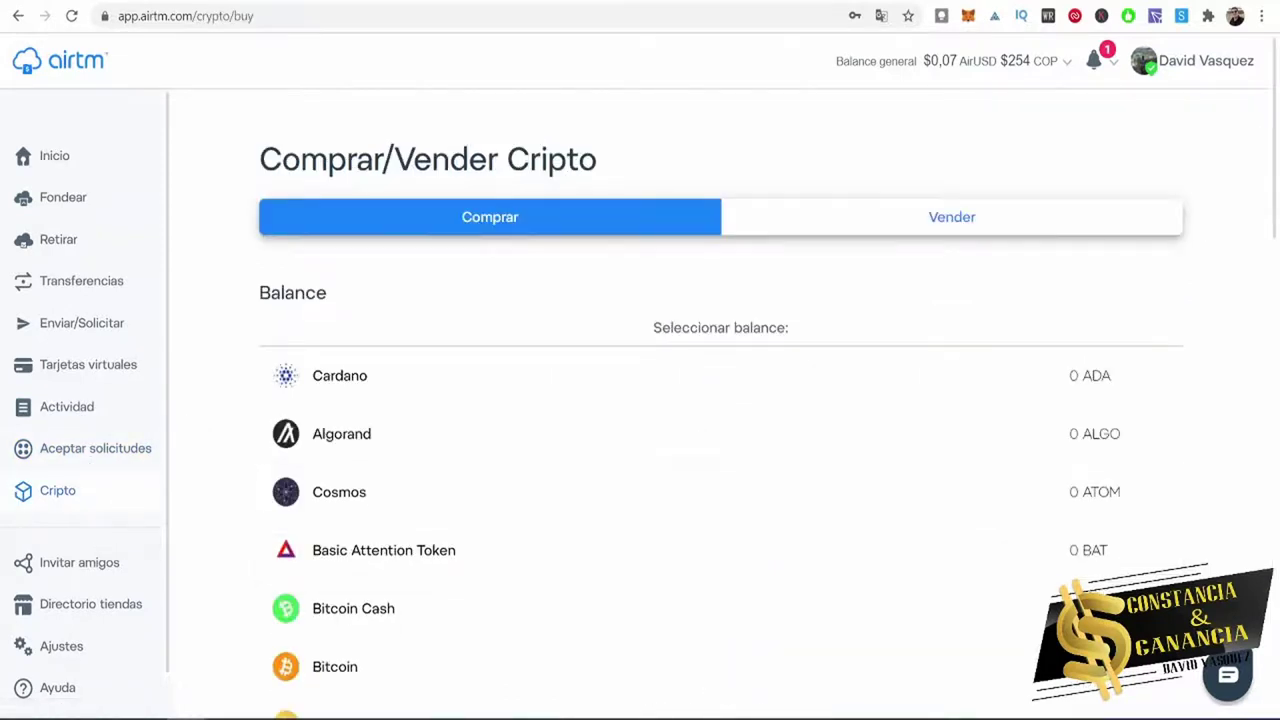
left_click(415, 385)
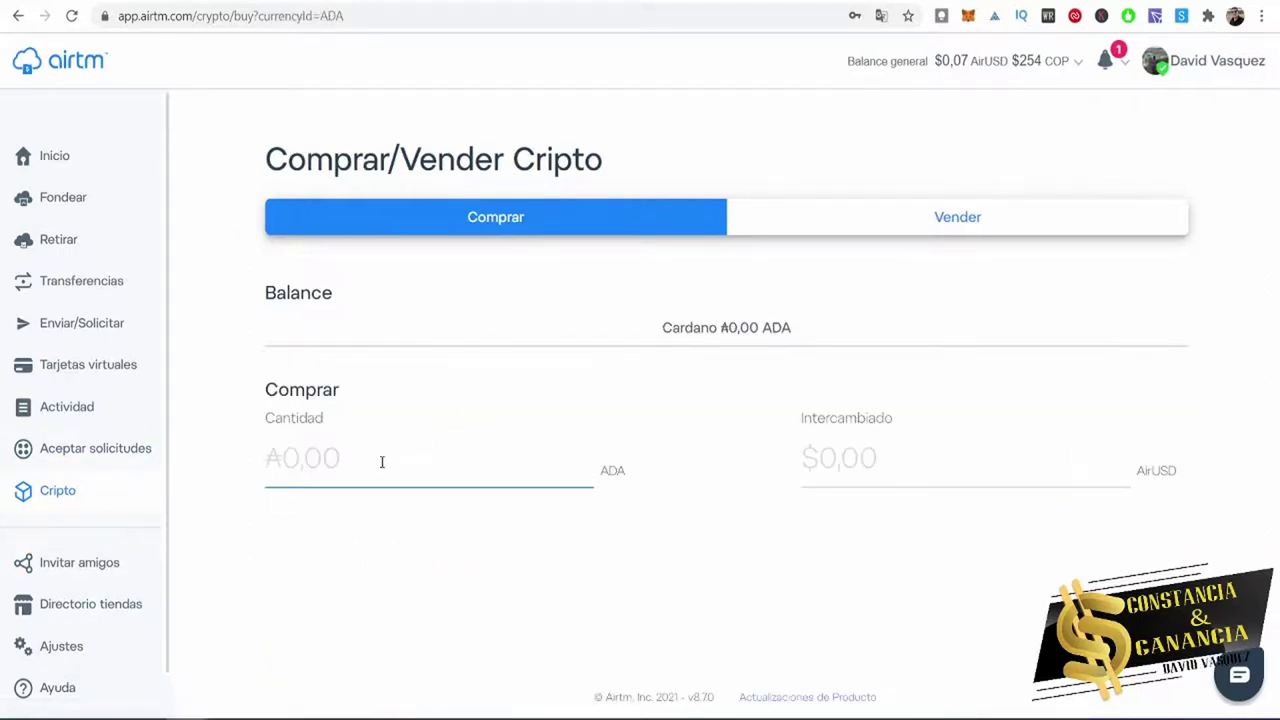
left_click(381, 462)
type("10")
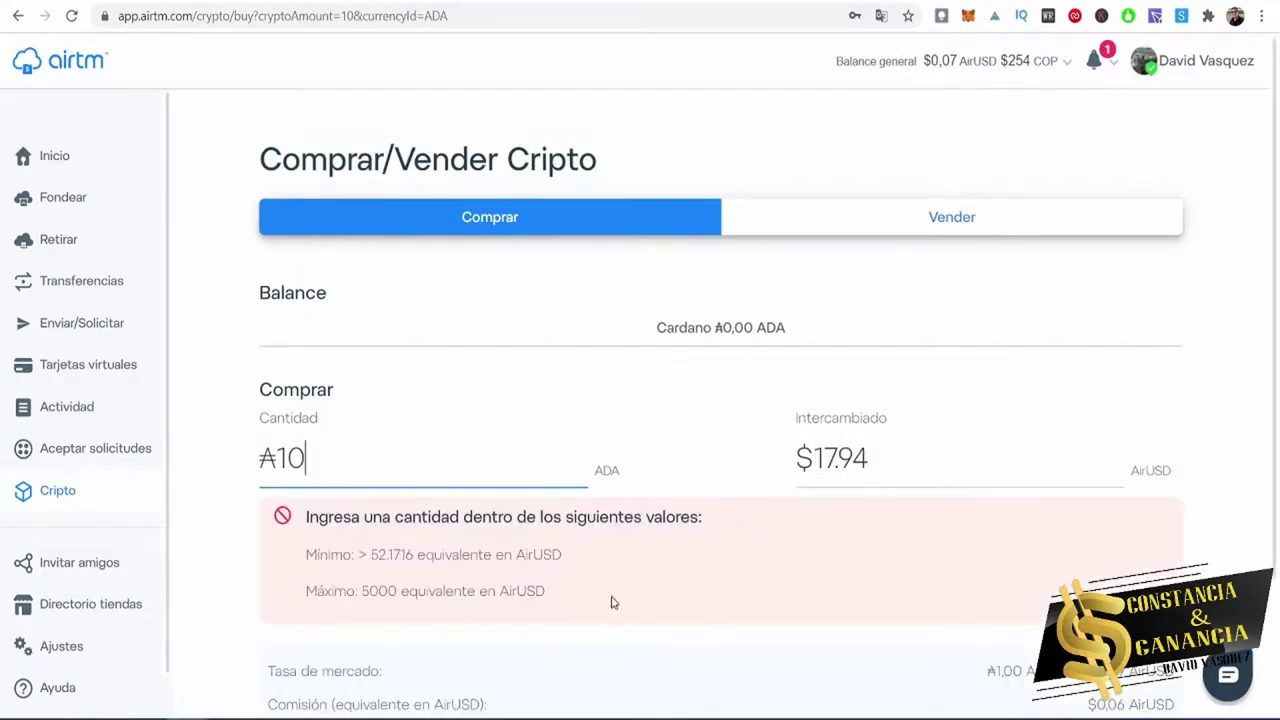
left_click_drag(898, 458, 812, 458)
left_click(650, 541)
Highlight the minimum purchase value in AirUSD and set the Cardano purchase quantity to 60 ADA.
scroll(609, 554, "down", 1)
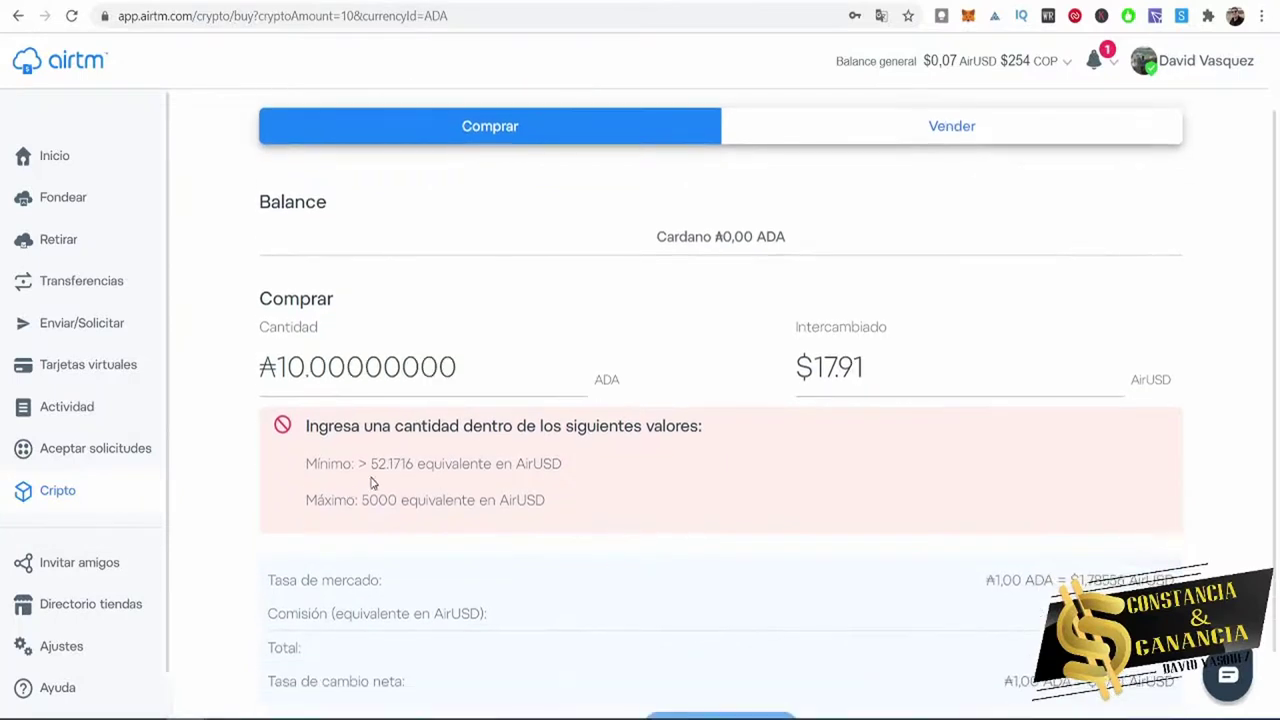
left_click_drag(369, 465, 409, 465)
double_click(381, 374)
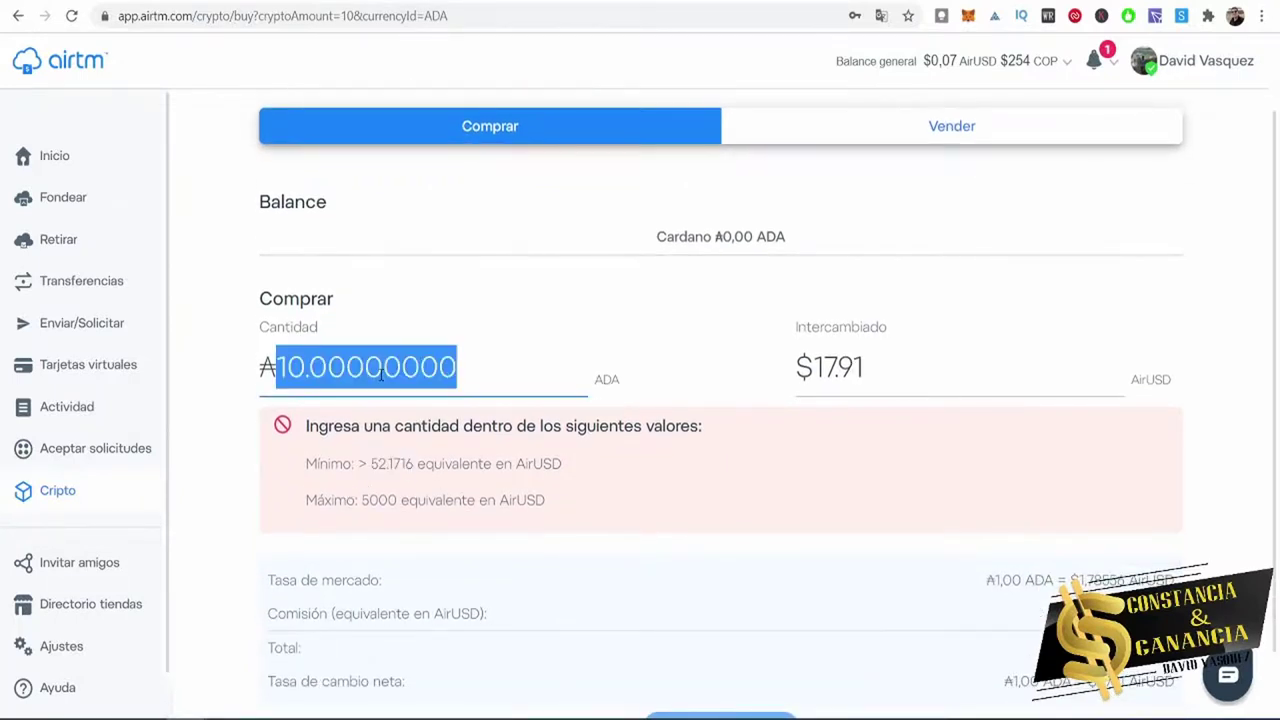
type("60")
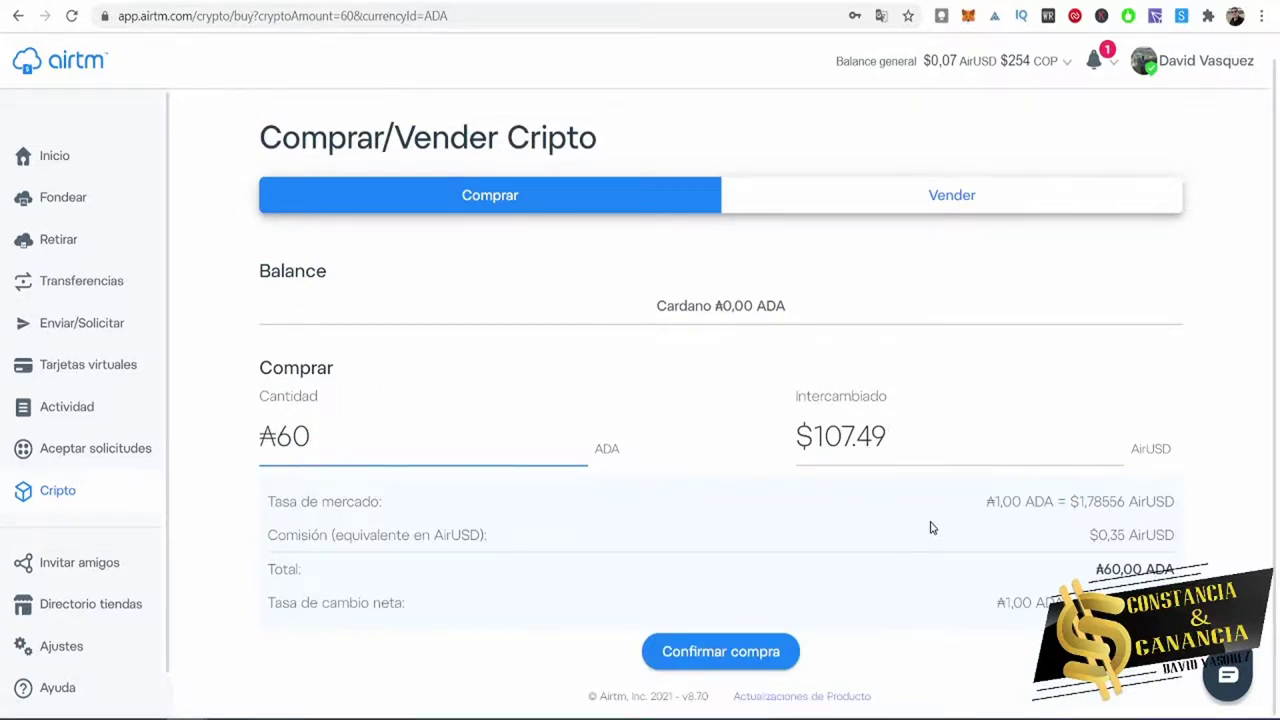
key("Return")
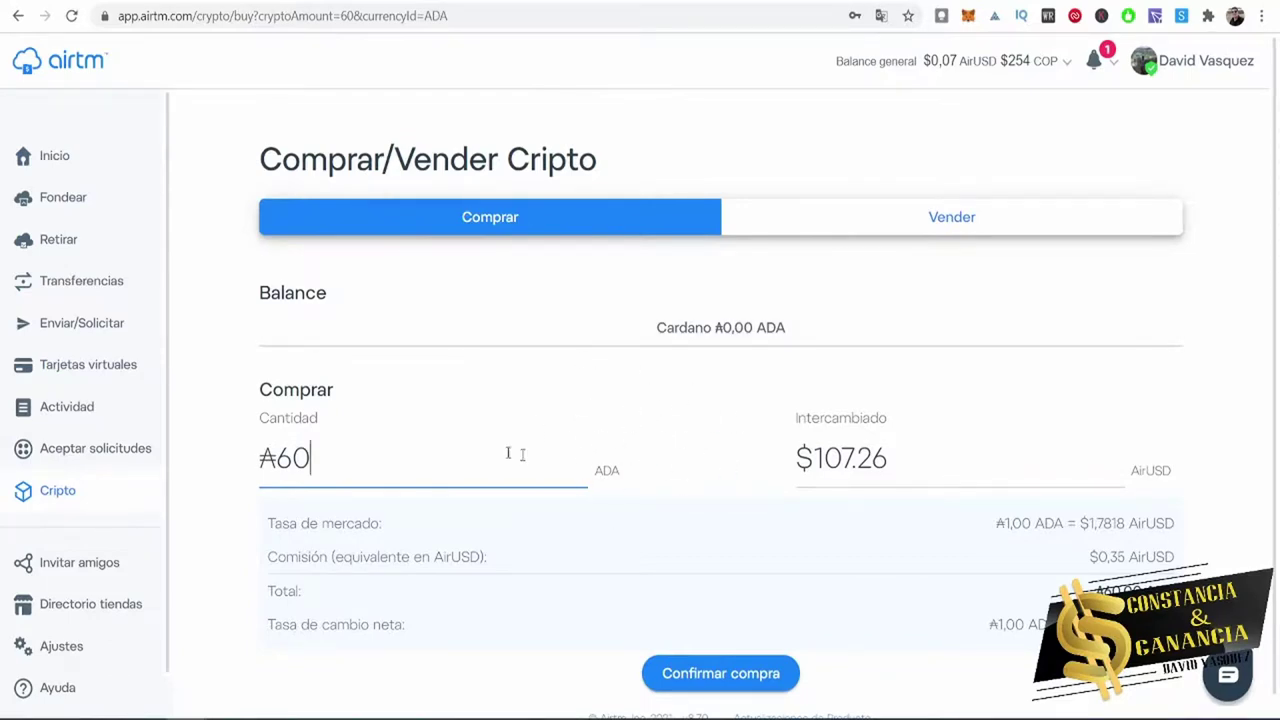
Open the Invitar amigos section and highlight the $2,00 reward, the invited friends count and the count of friends meeting the requirements.
left_click(110, 557)
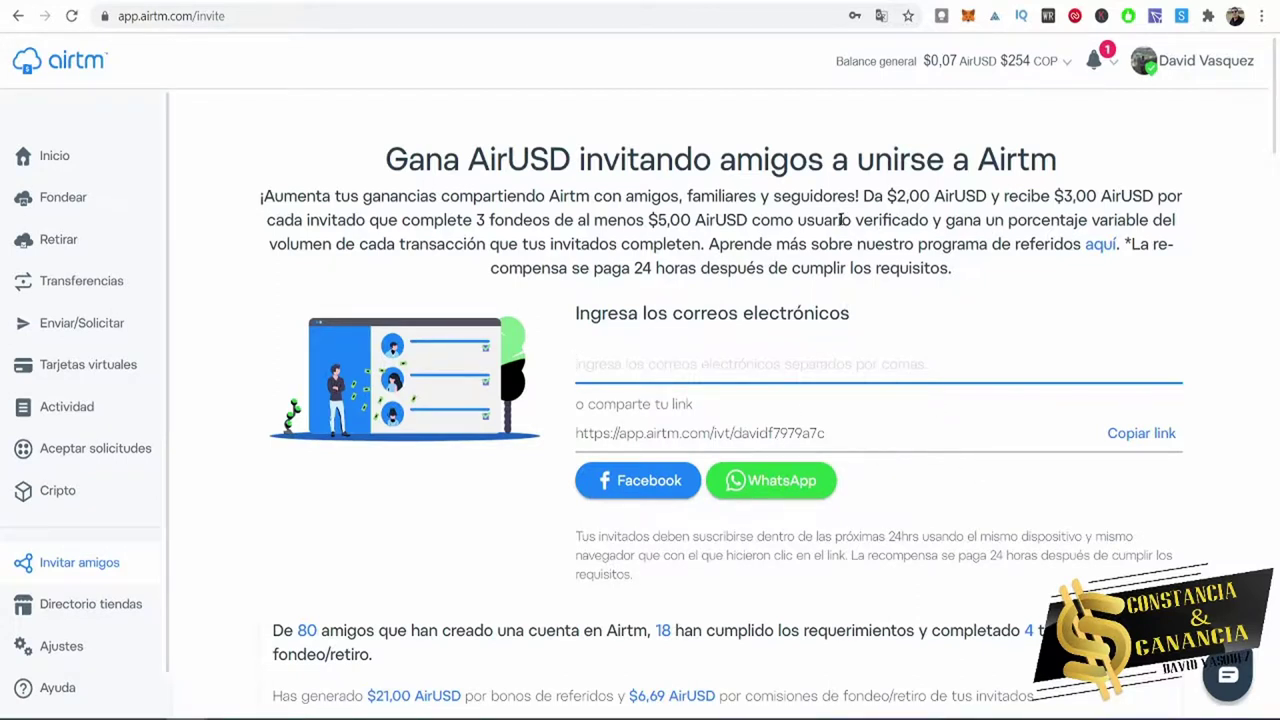
left_click_drag(887, 197, 930, 197)
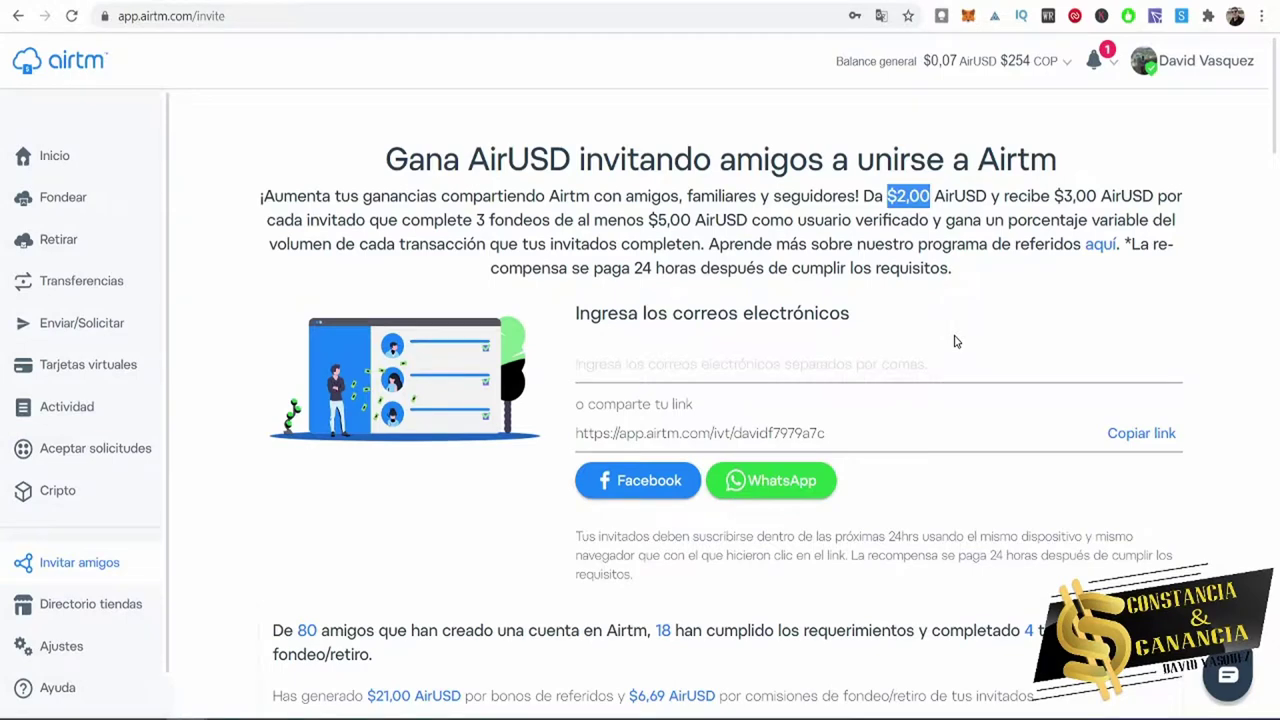
double_click(306, 631)
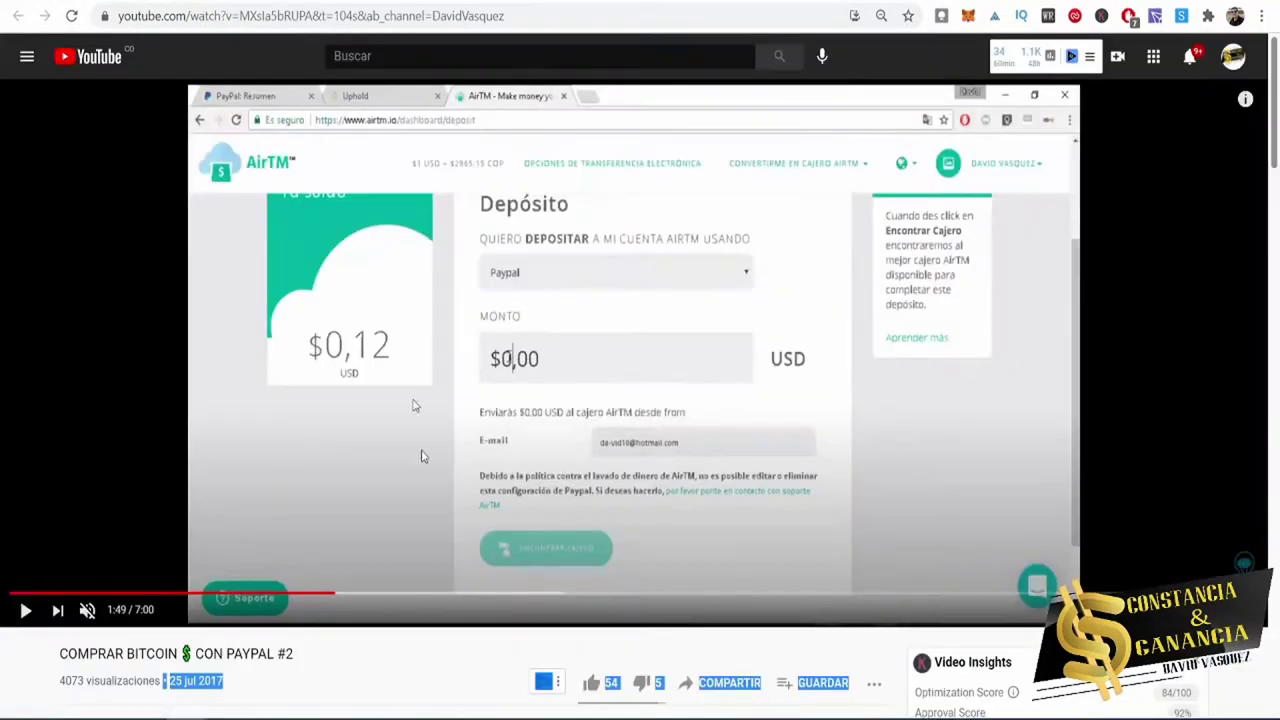
left_click(266, 698)
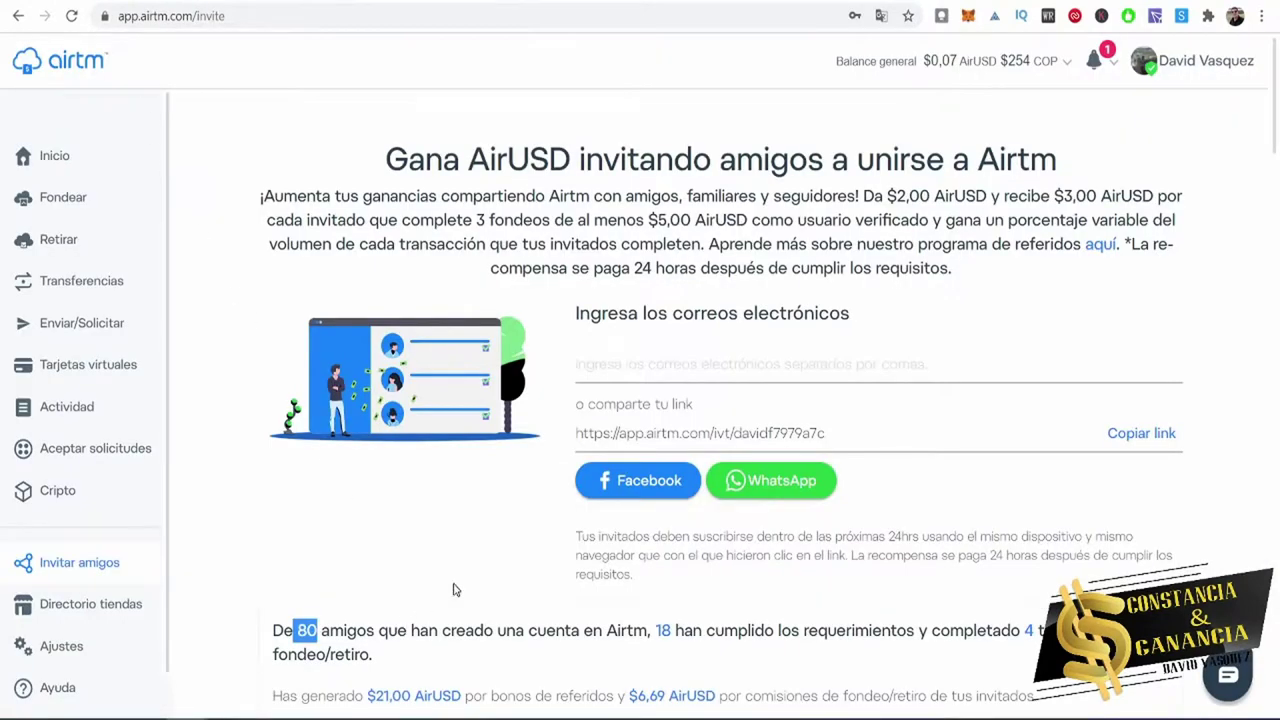
left_click_drag(655, 630, 784, 631)
left_click(410, 528)
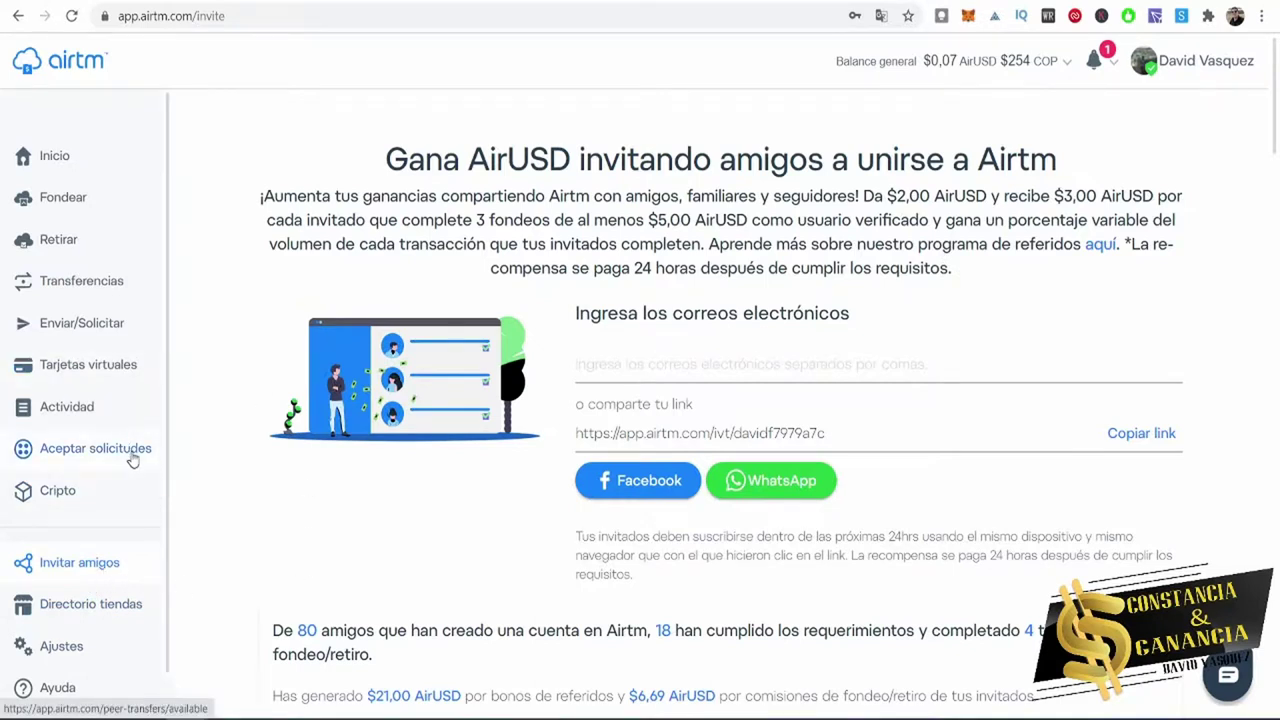
Open the Directorio tiendas site, dismiss its location request and look over the welcome text and listed locations.
scroll(130, 458, "down", 1)
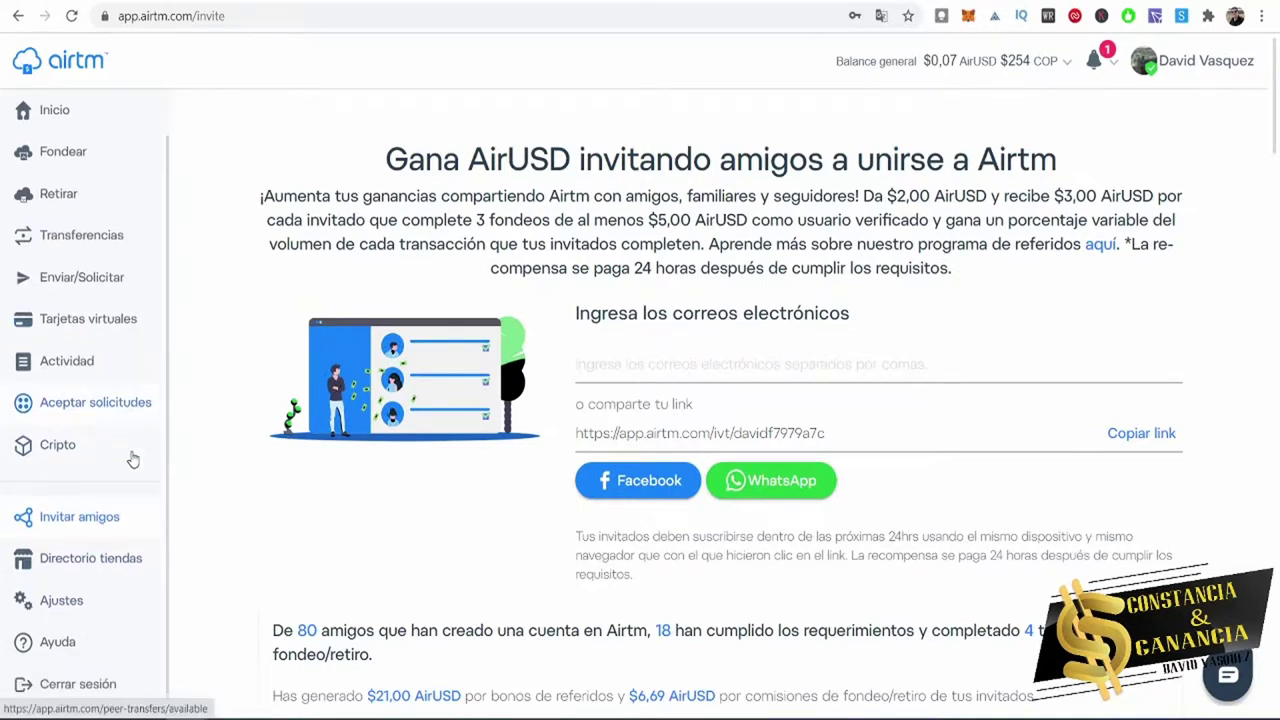
left_click(82, 577)
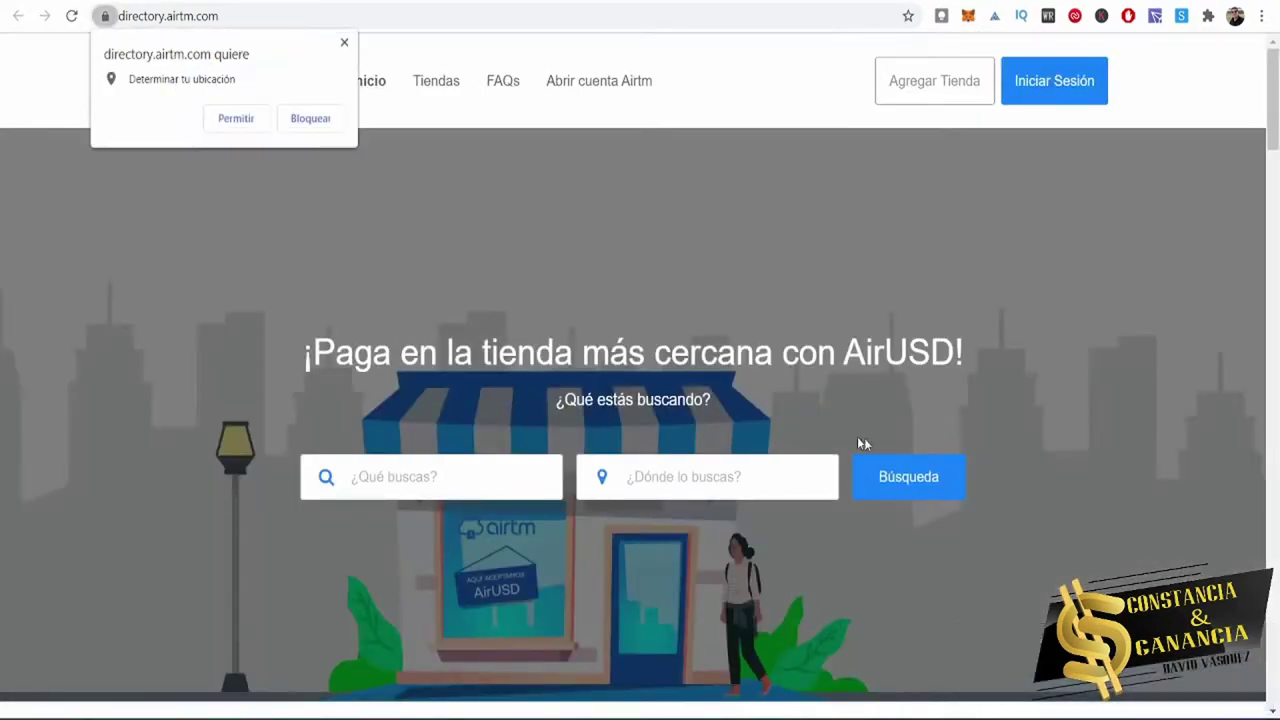
left_click(344, 42)
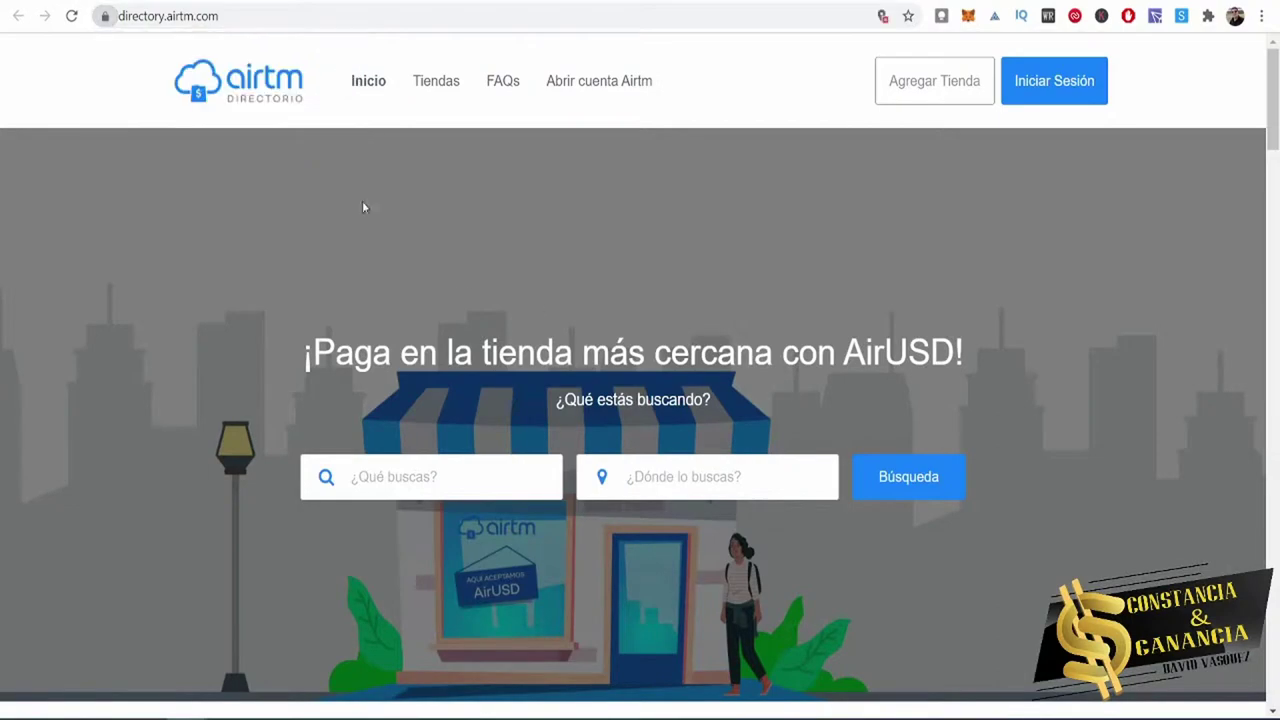
scroll(911, 279, "down", 5)
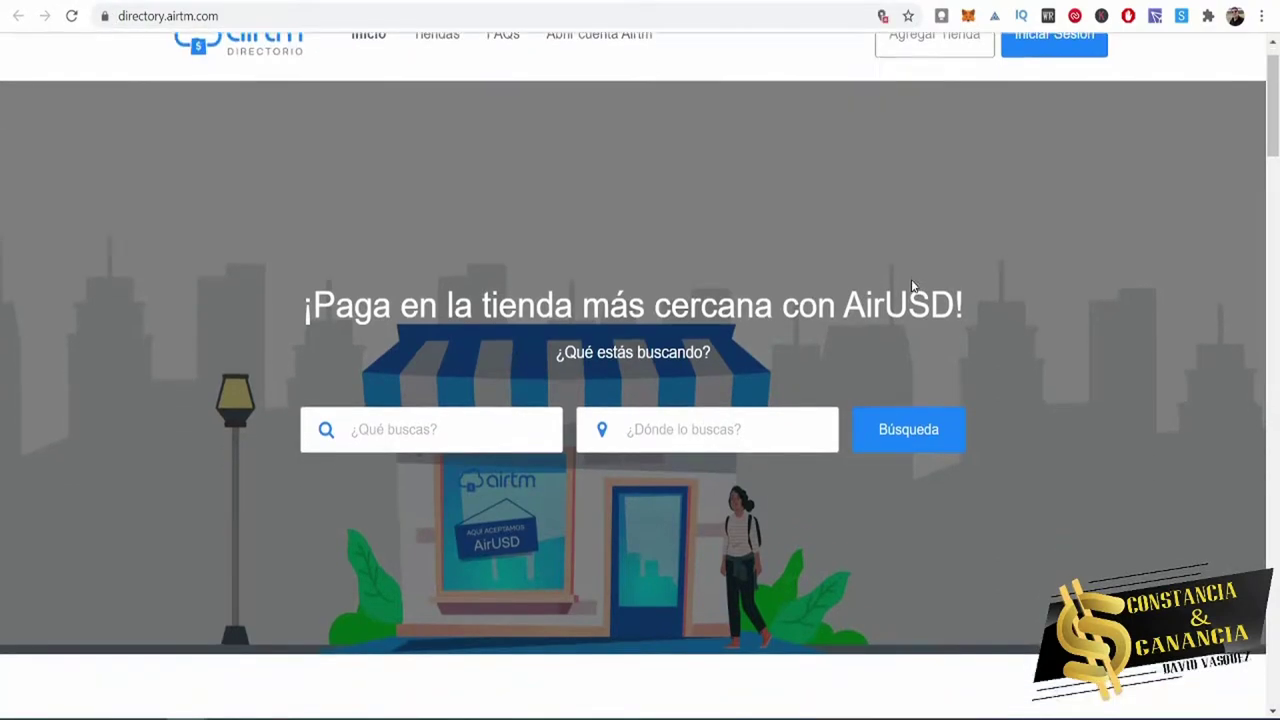
scroll(600, 400, "down", 2)
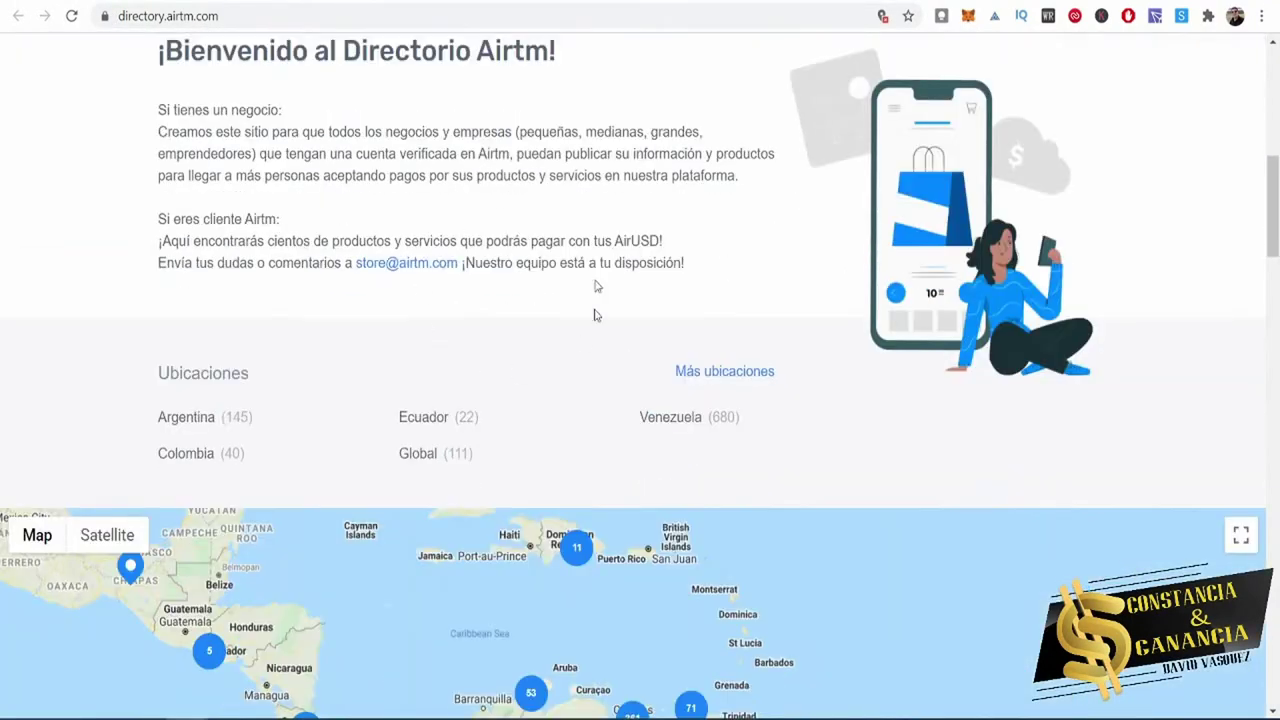
scroll(557, 360, "up", 7)
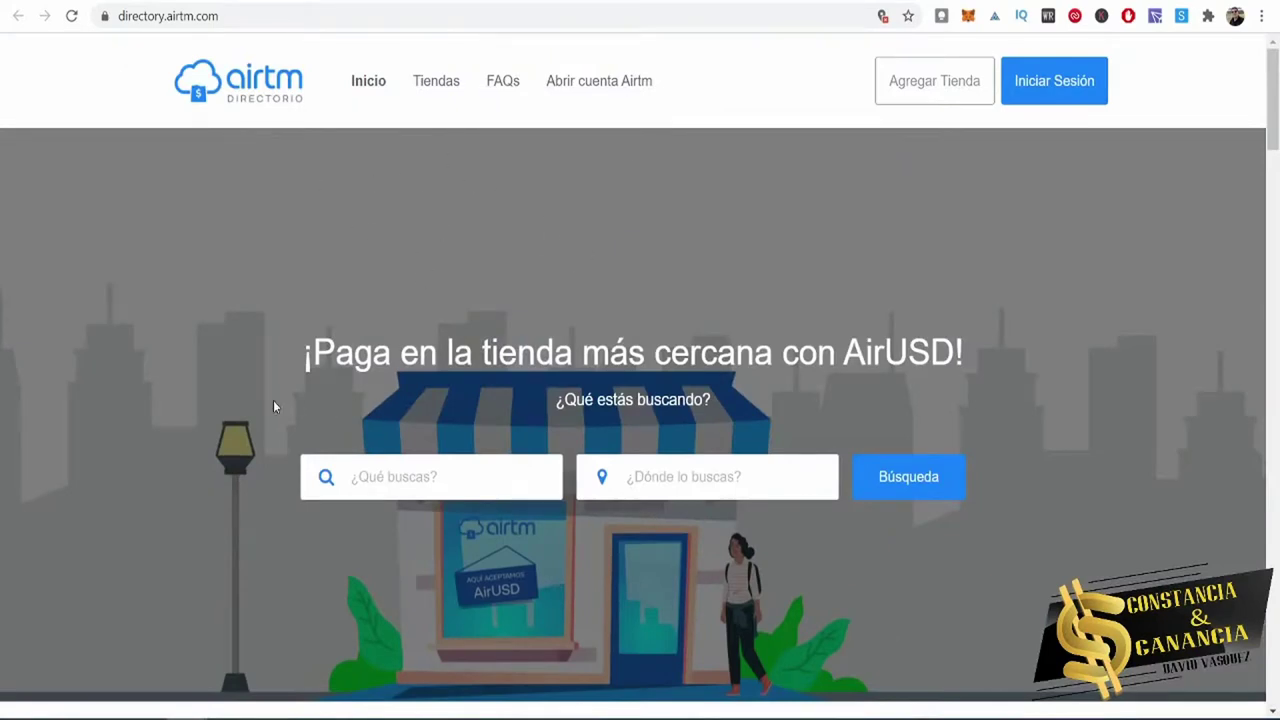
Examine the directory's locations map, store listings, products and categories, and return to the Airtm account.
scroll(273, 406, "down", 3)
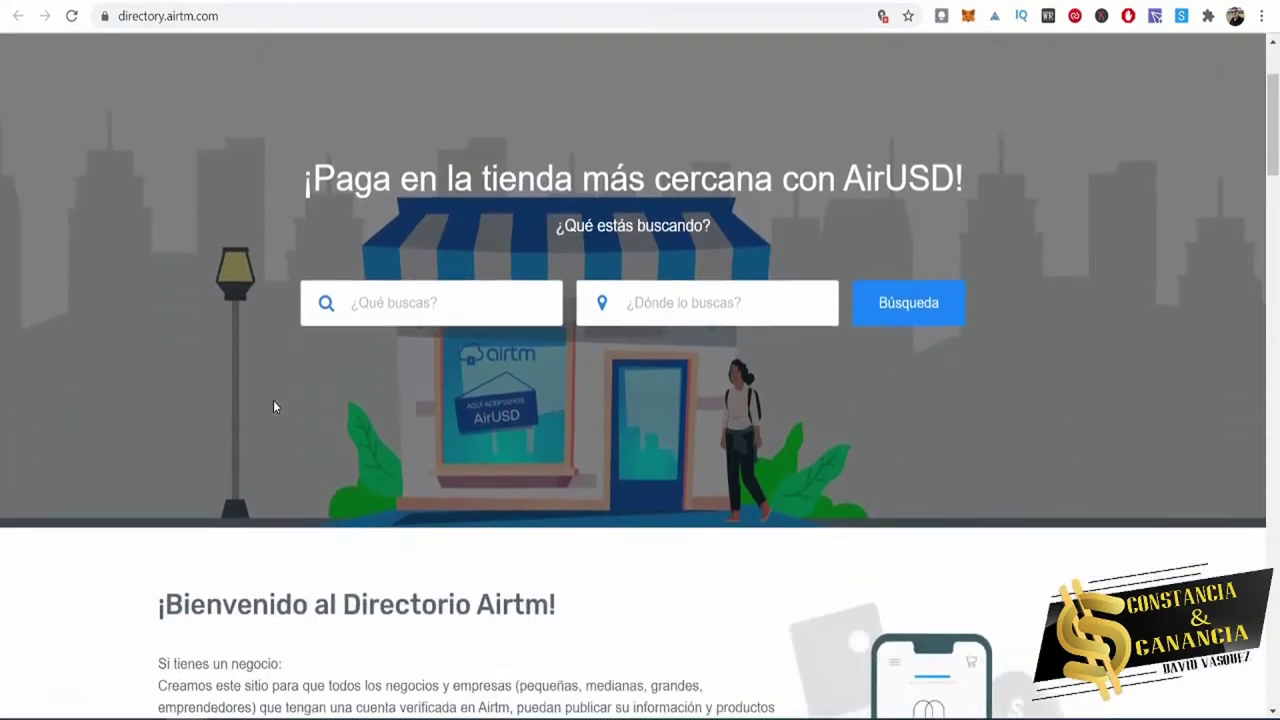
scroll(273, 406, "down", 2)
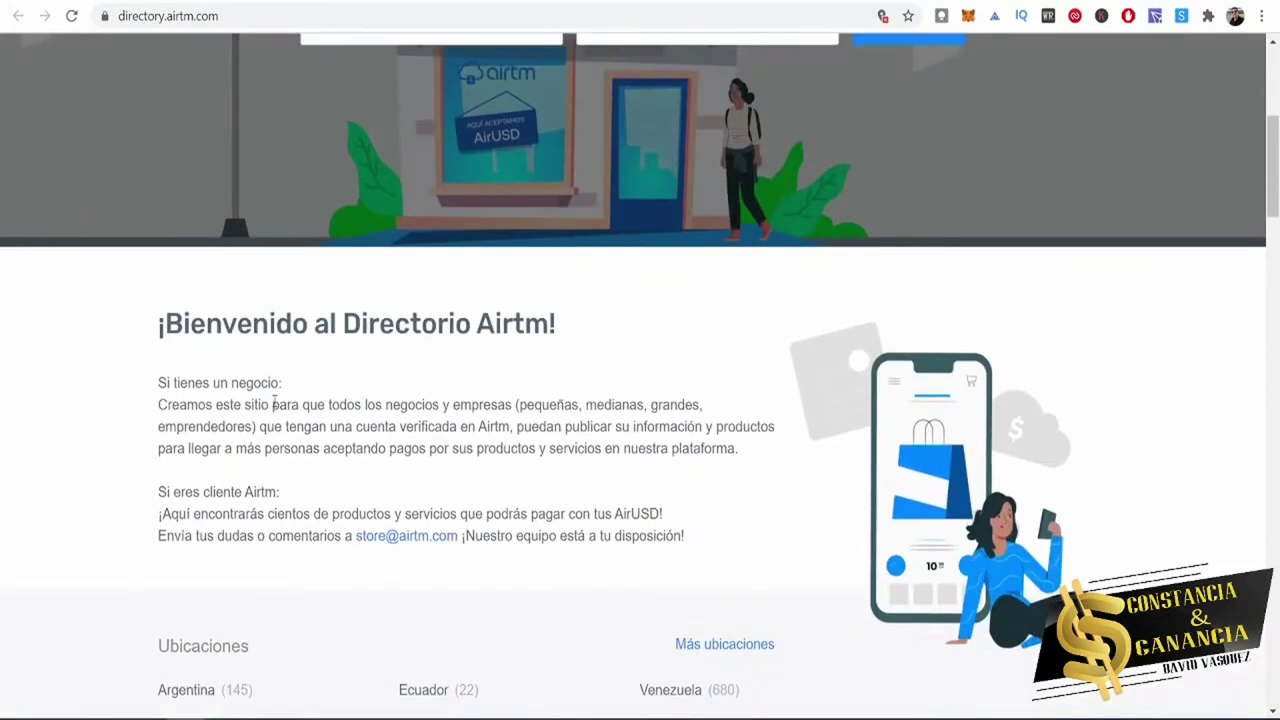
scroll(274, 402, "down", 2)
scroll(273, 406, "down", 4)
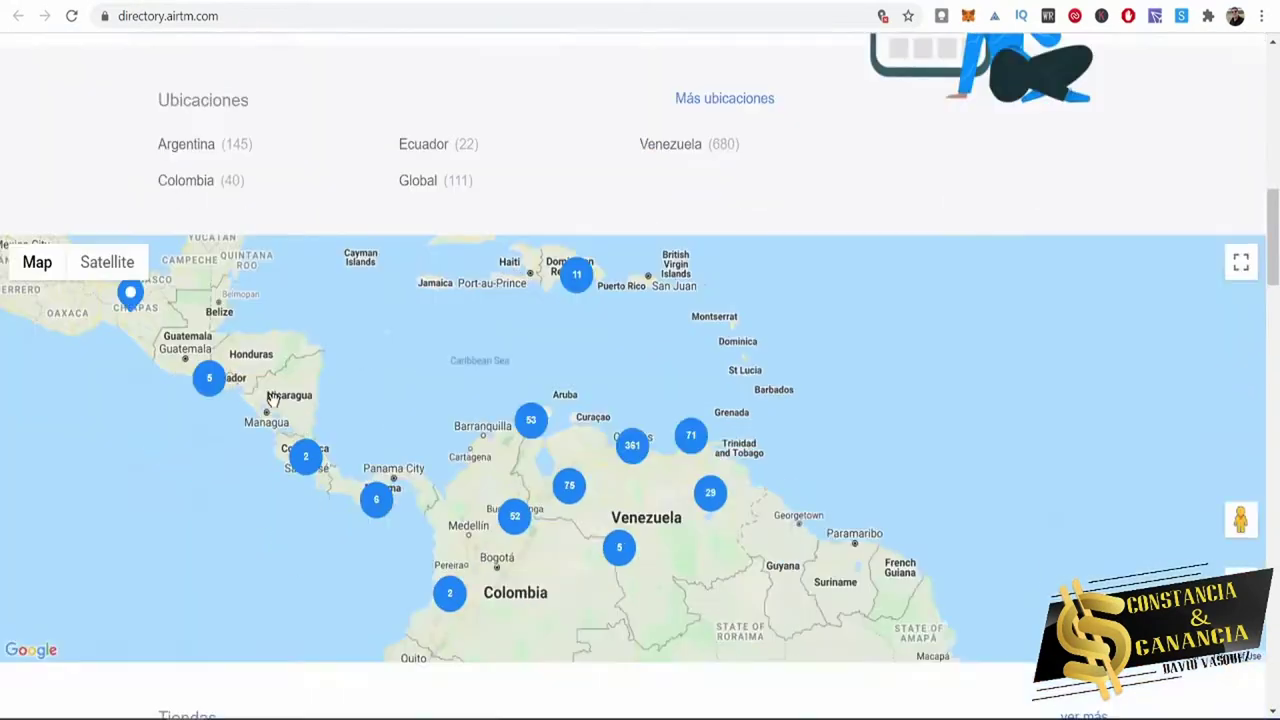
scroll(397, 647, "down", 2)
scroll(397, 647, "down", 3)
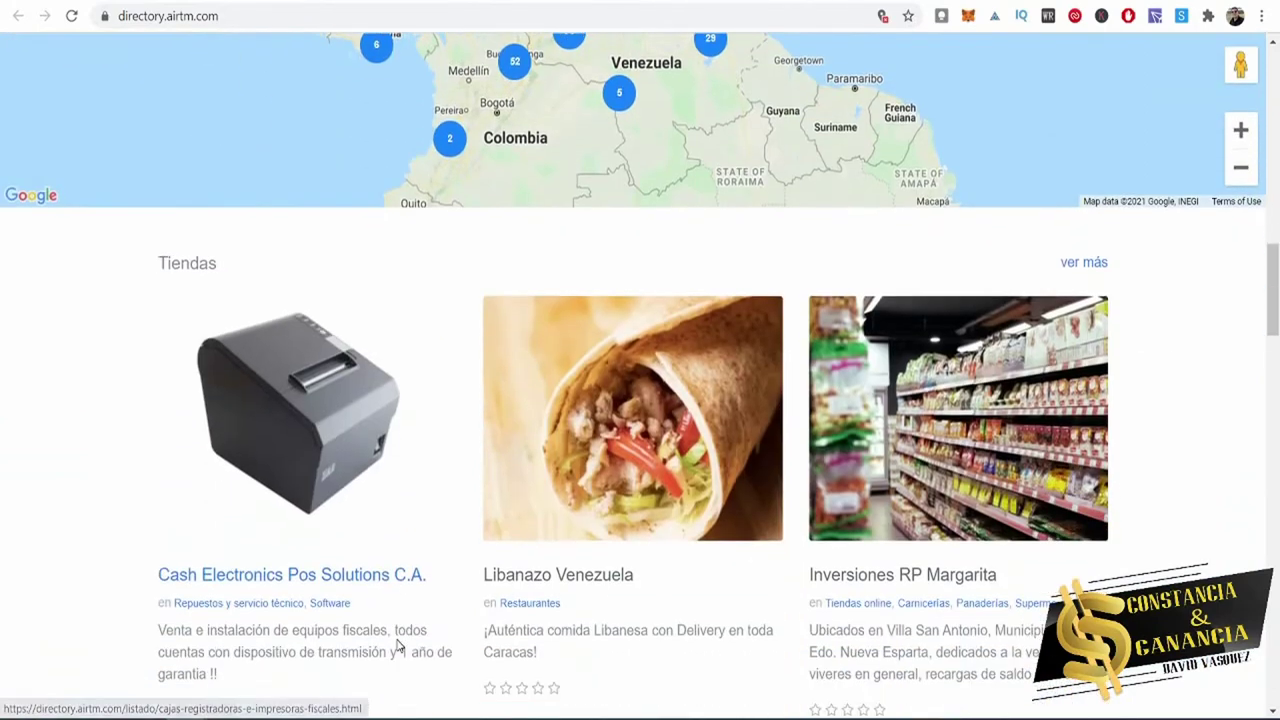
scroll(400, 646, "down", 1)
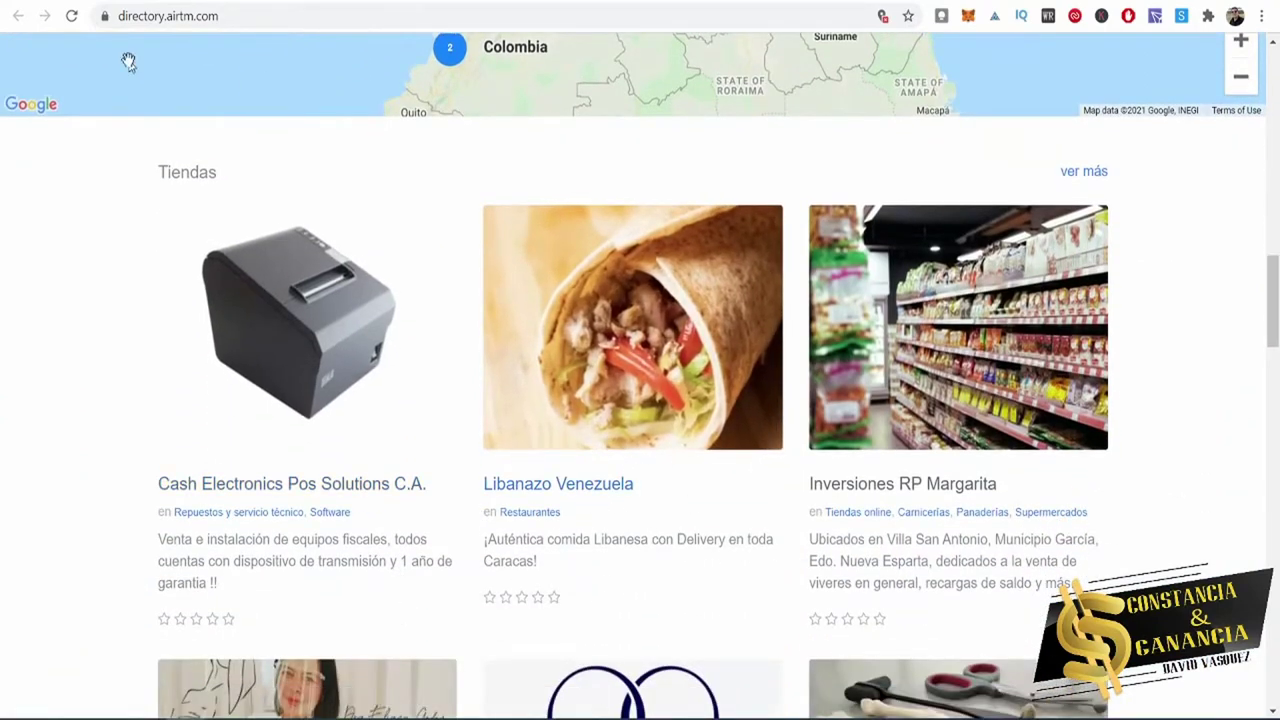
key("ctrl+w")
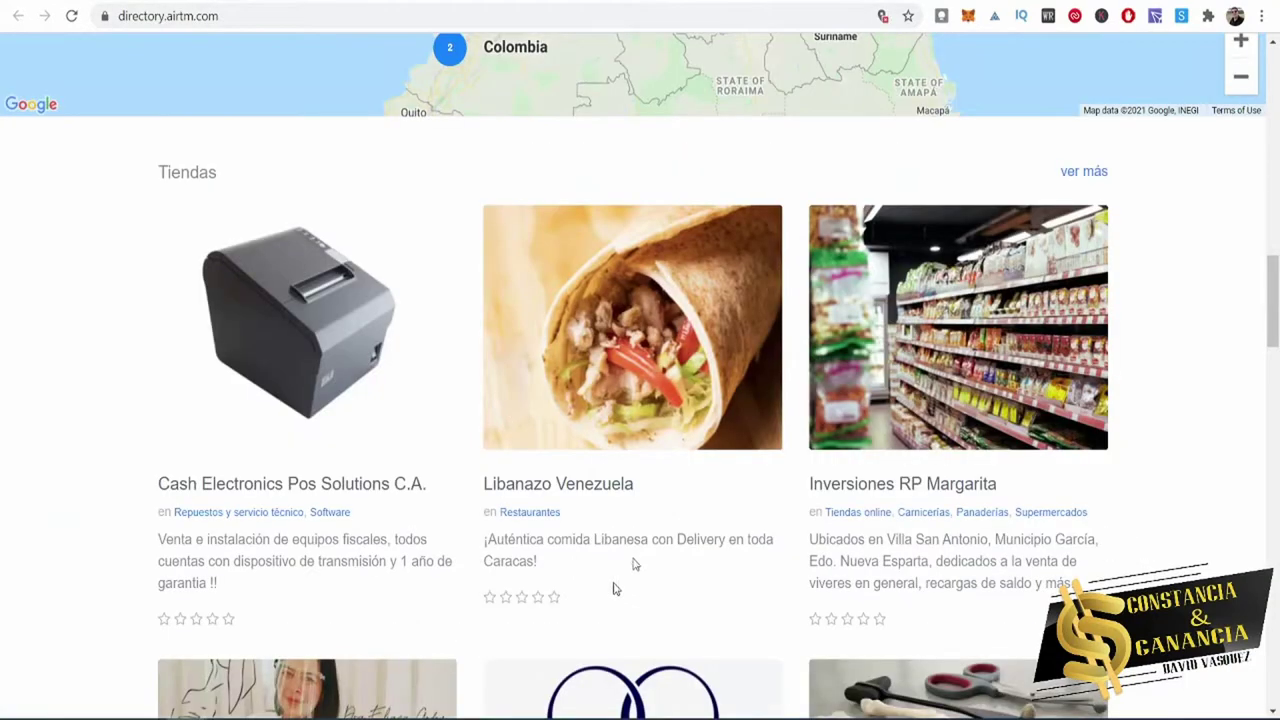
scroll(663, 463, "down", 3)
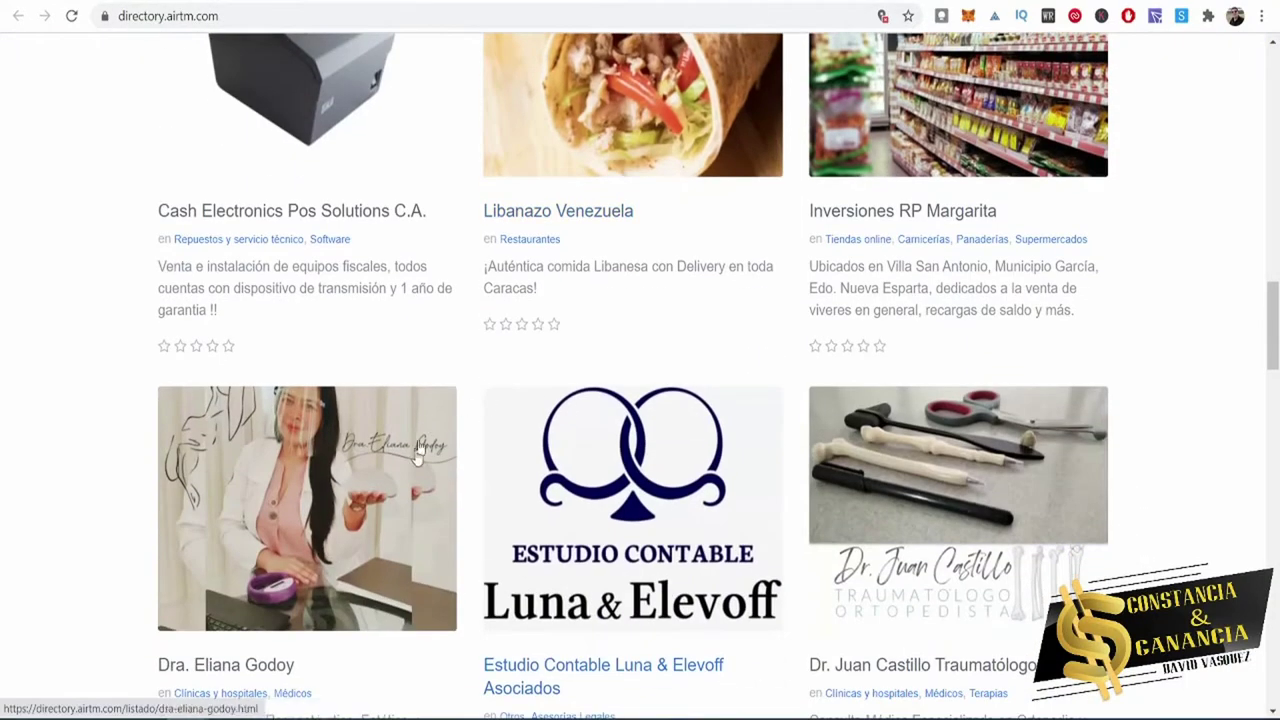
scroll(1044, 515, "down", 8)
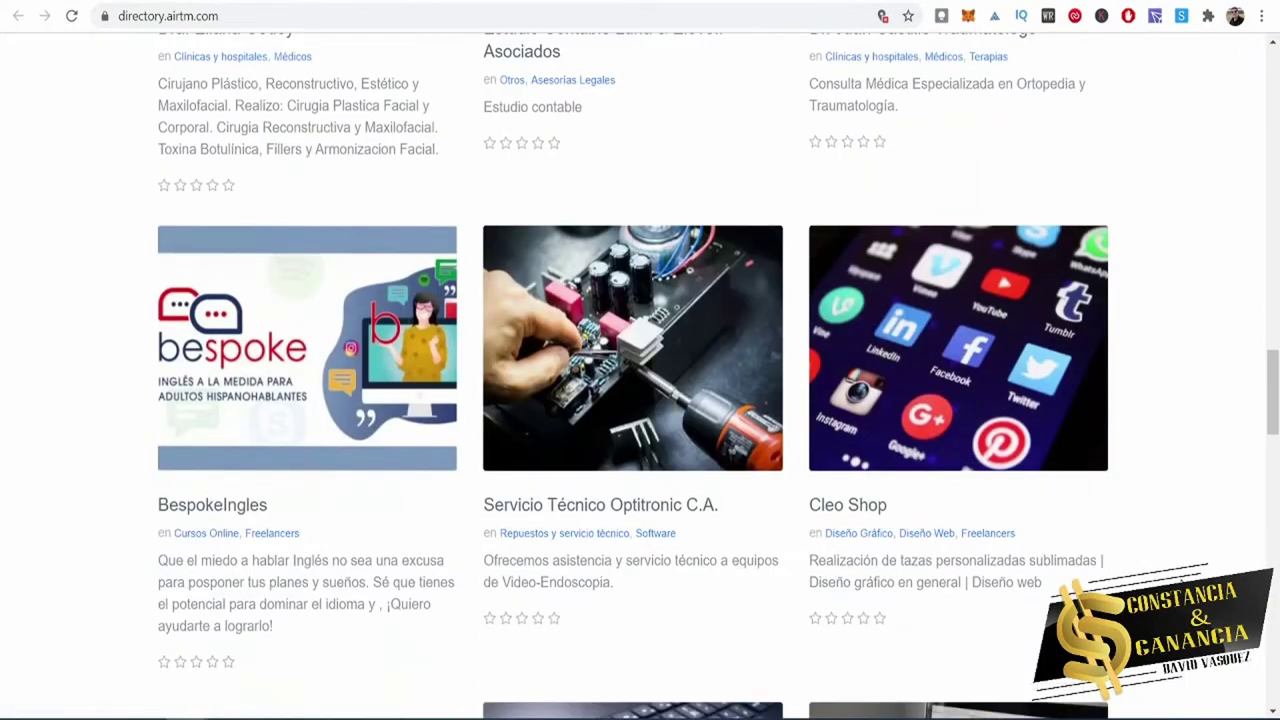
scroll(640, 400, "down", 6)
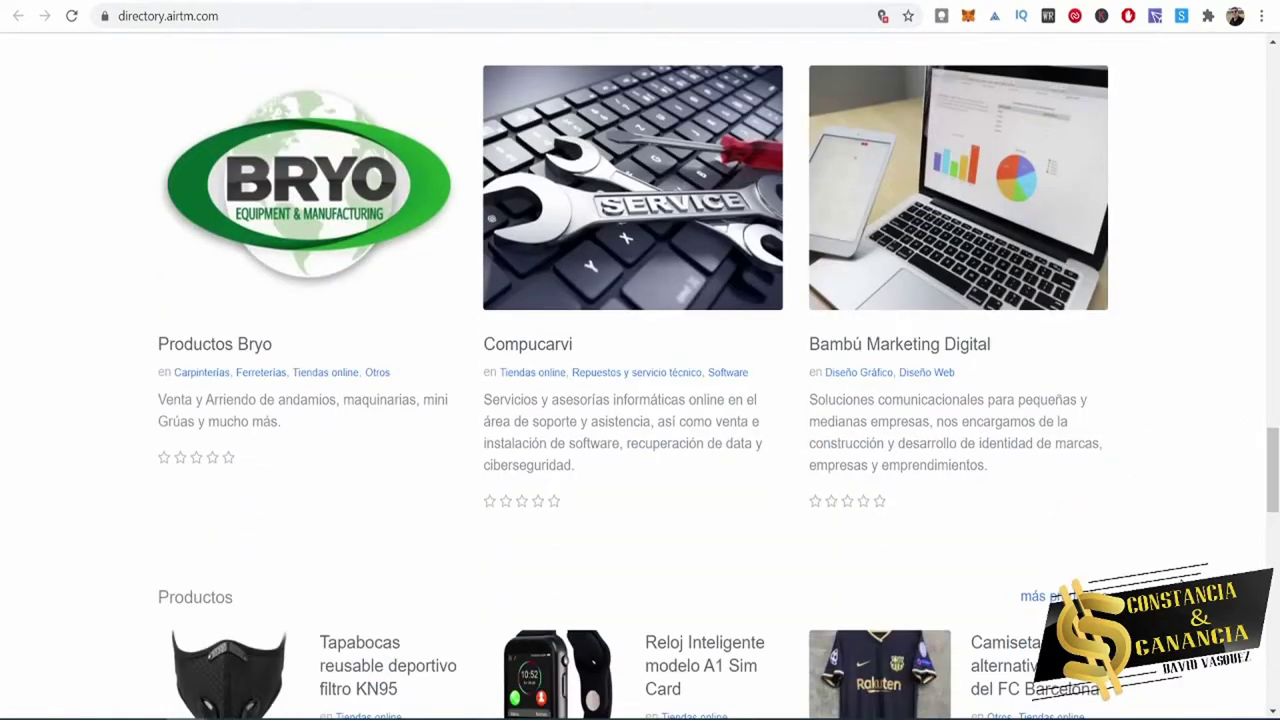
scroll(740, 409, "down", 2)
scroll(826, 330, "down", 12)
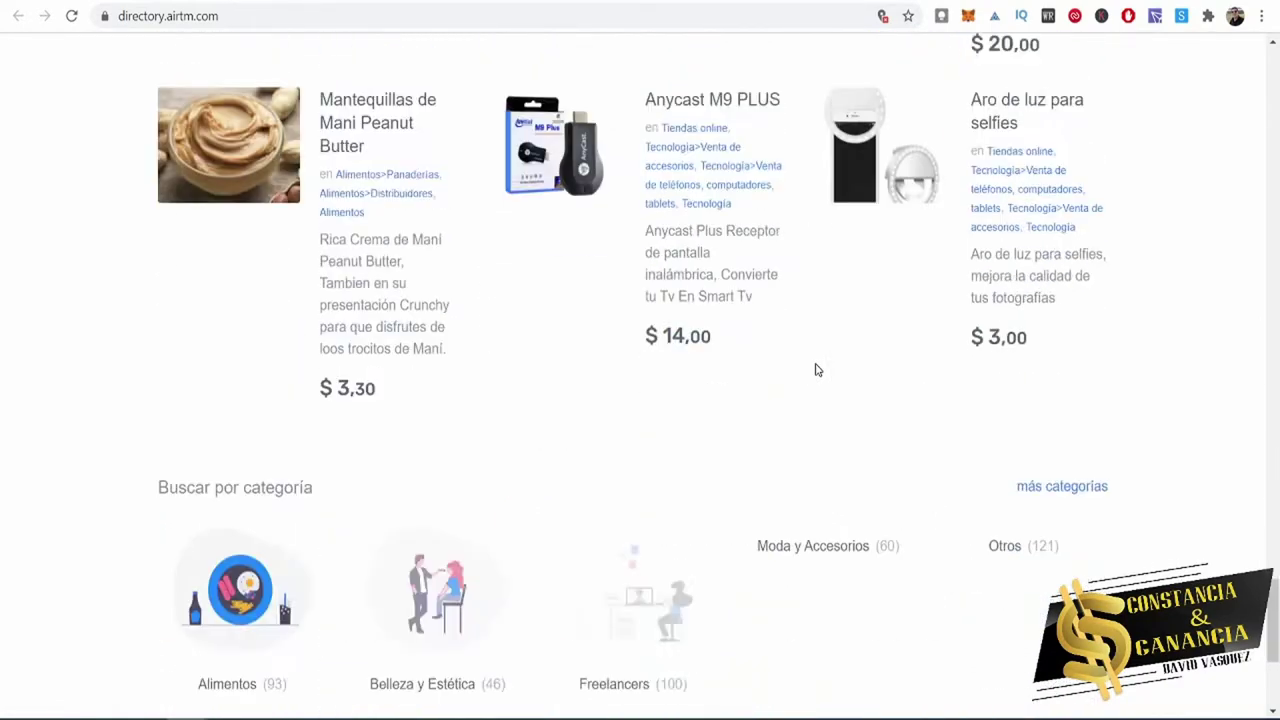
scroll(815, 370, "down", 5)
left_click(810, 425)
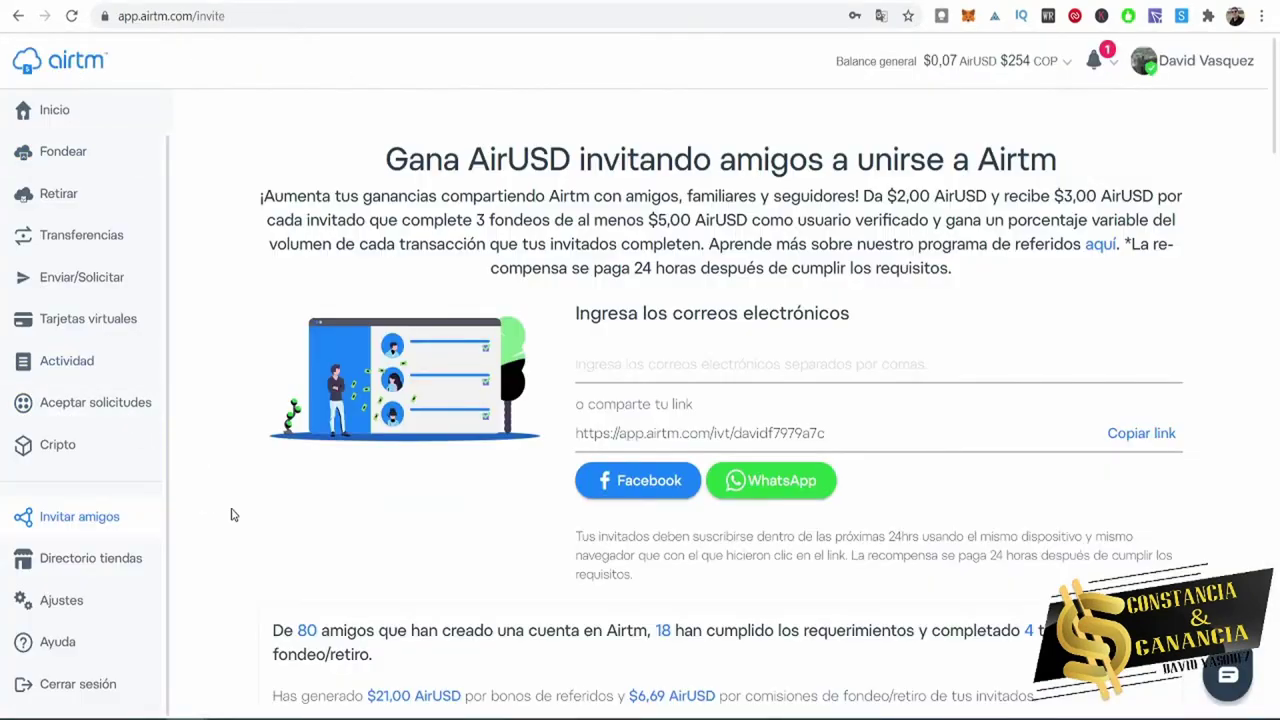
Check the list of invited friends and open the Perfil page of the account's Ajustes.
scroll(229, 514, "down", 3)
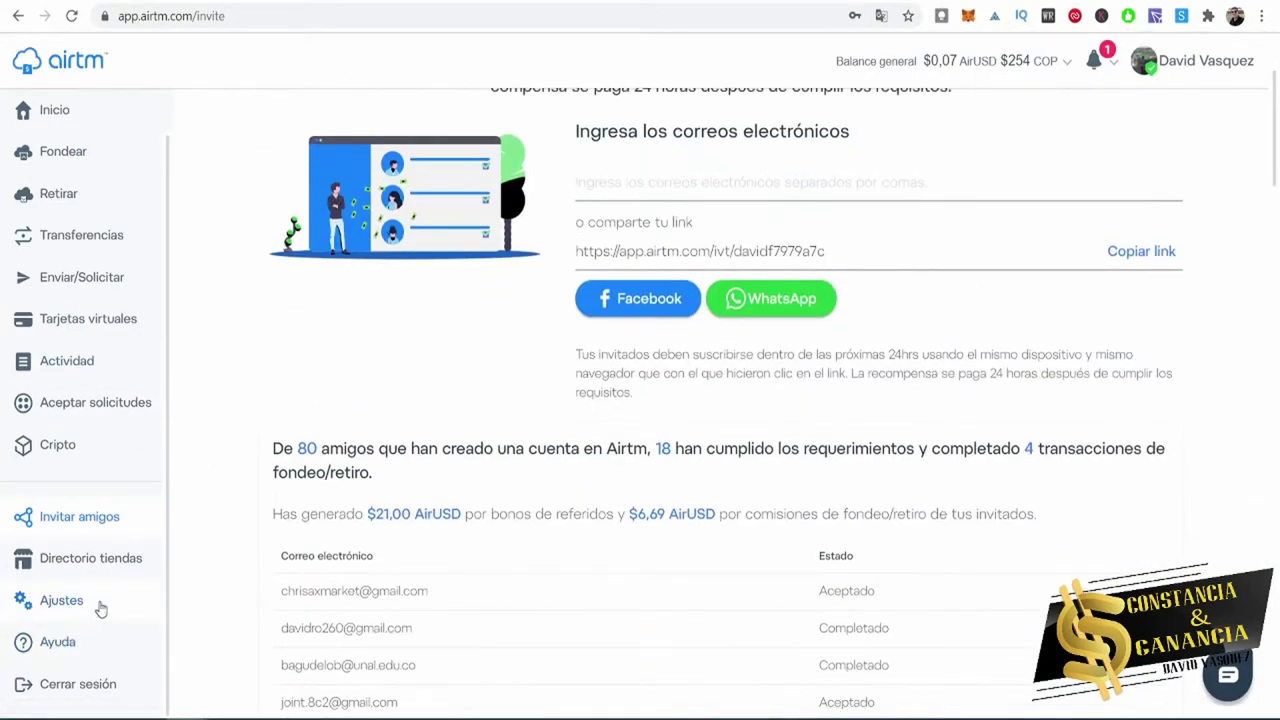
left_click(69, 606)
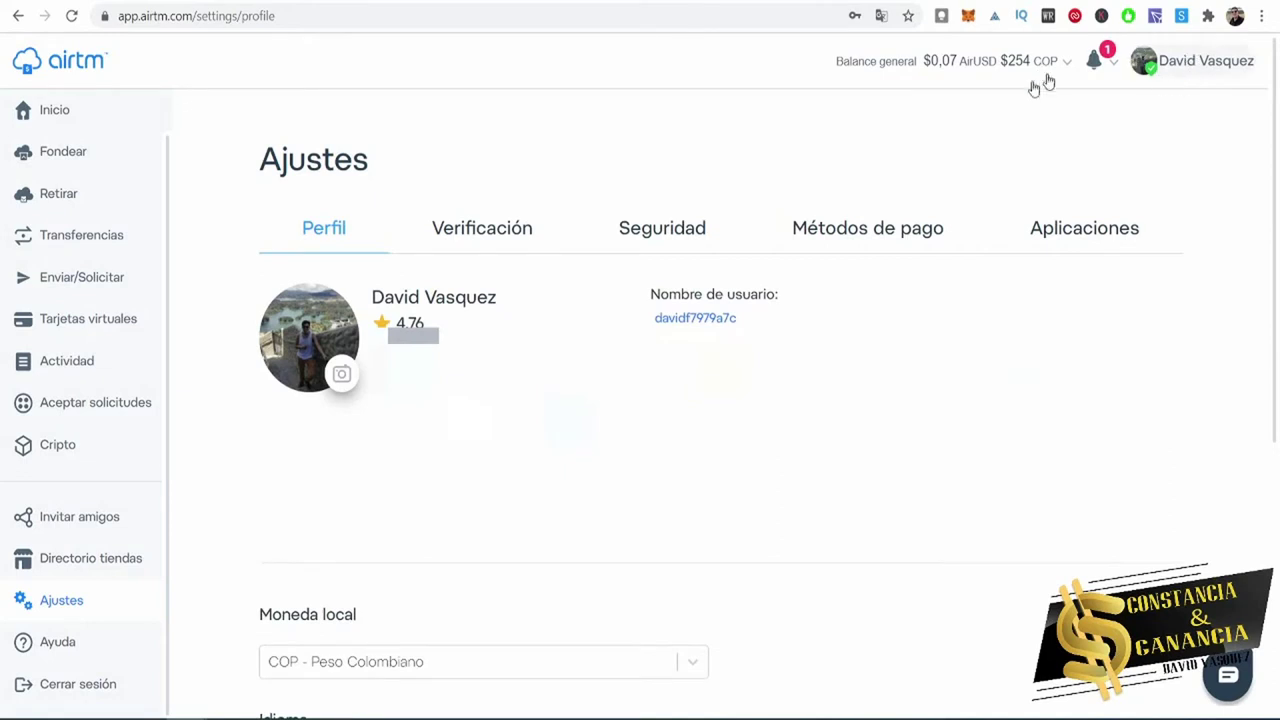
Return to the Inicio page and review the account balance and the Nequi withdrawal under Actividad Reciente.
left_click(82, 117)
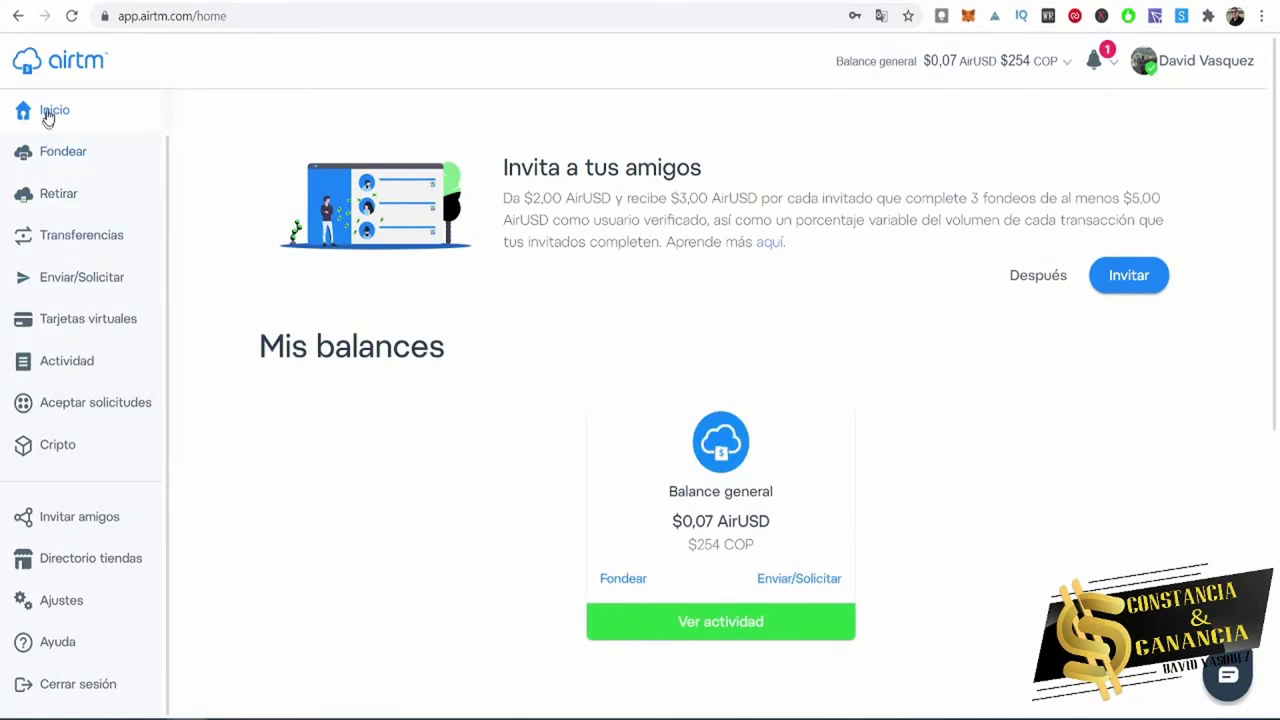
scroll(97, 594, "down", 5)
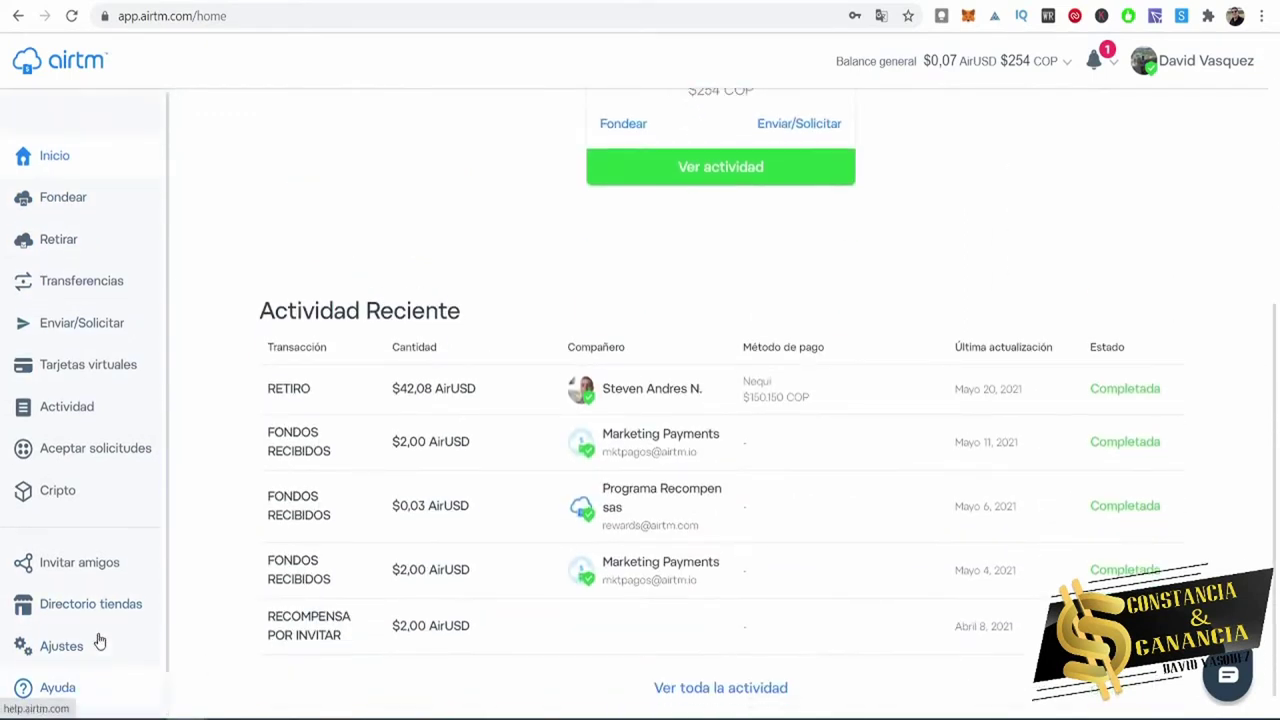
scroll(120, 540, "up", 5)
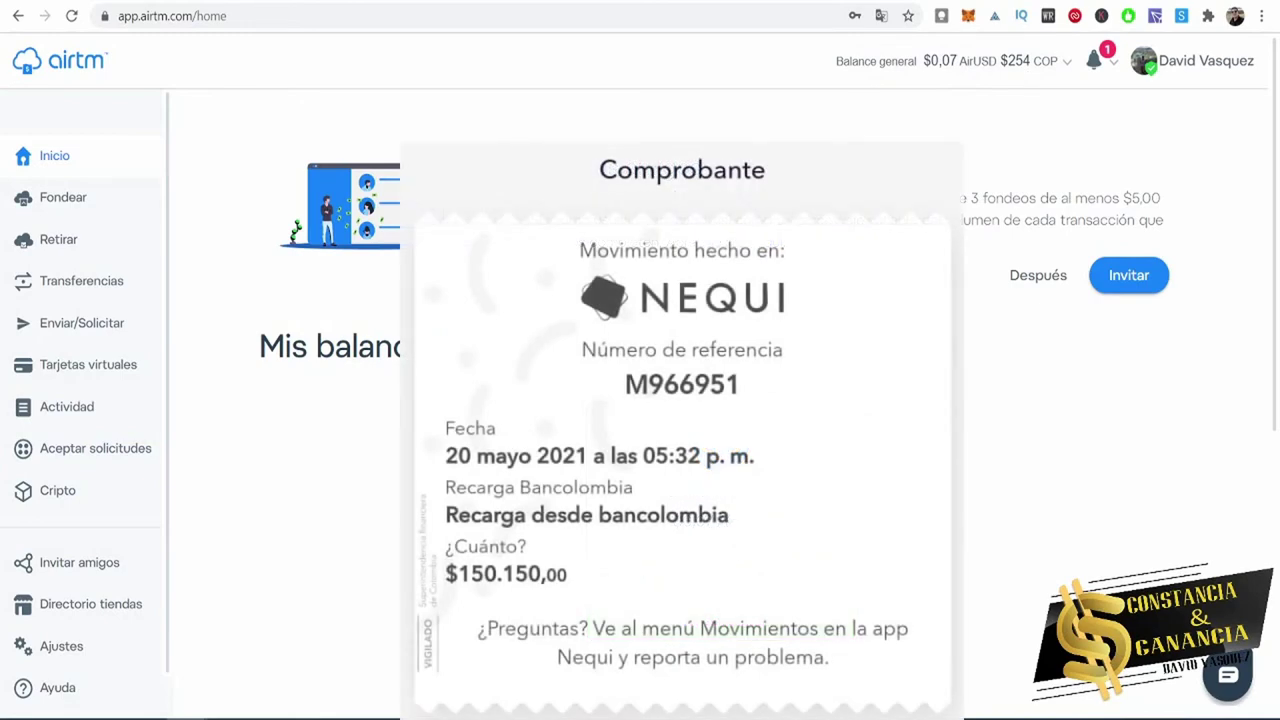
scroll(610, 425, "down", 5)
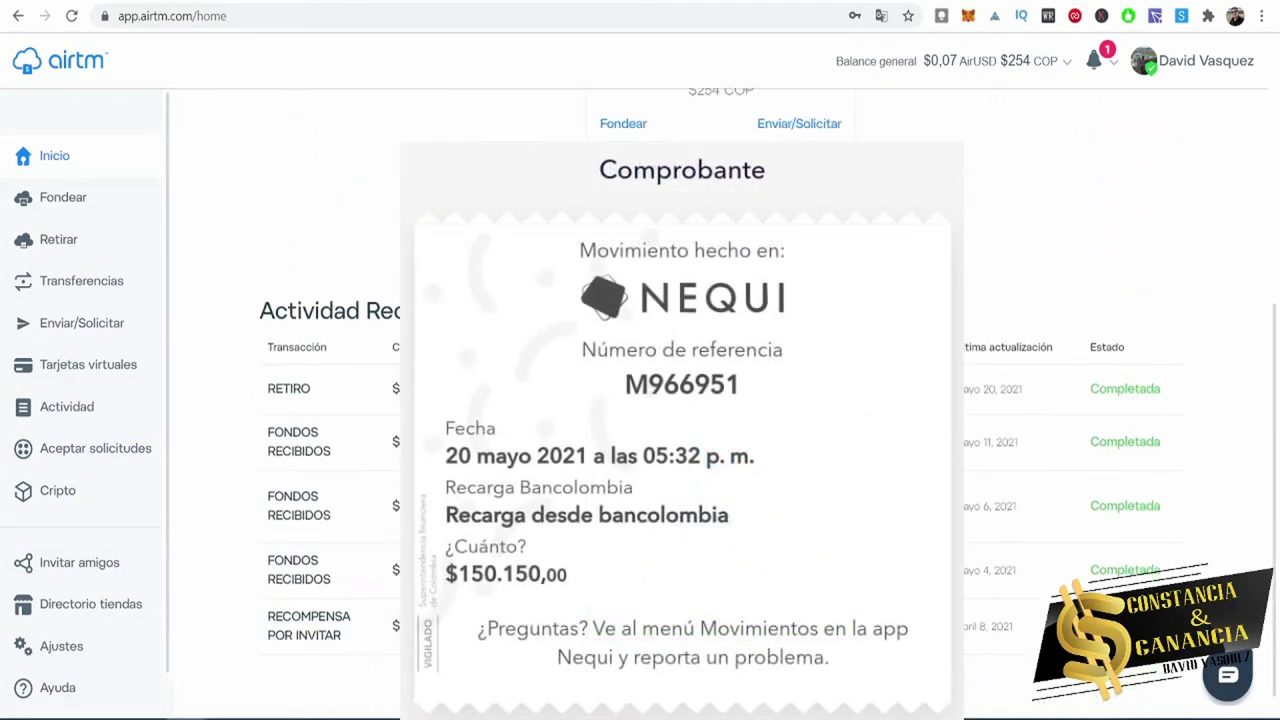
scroll(606, 420, "up", 5)
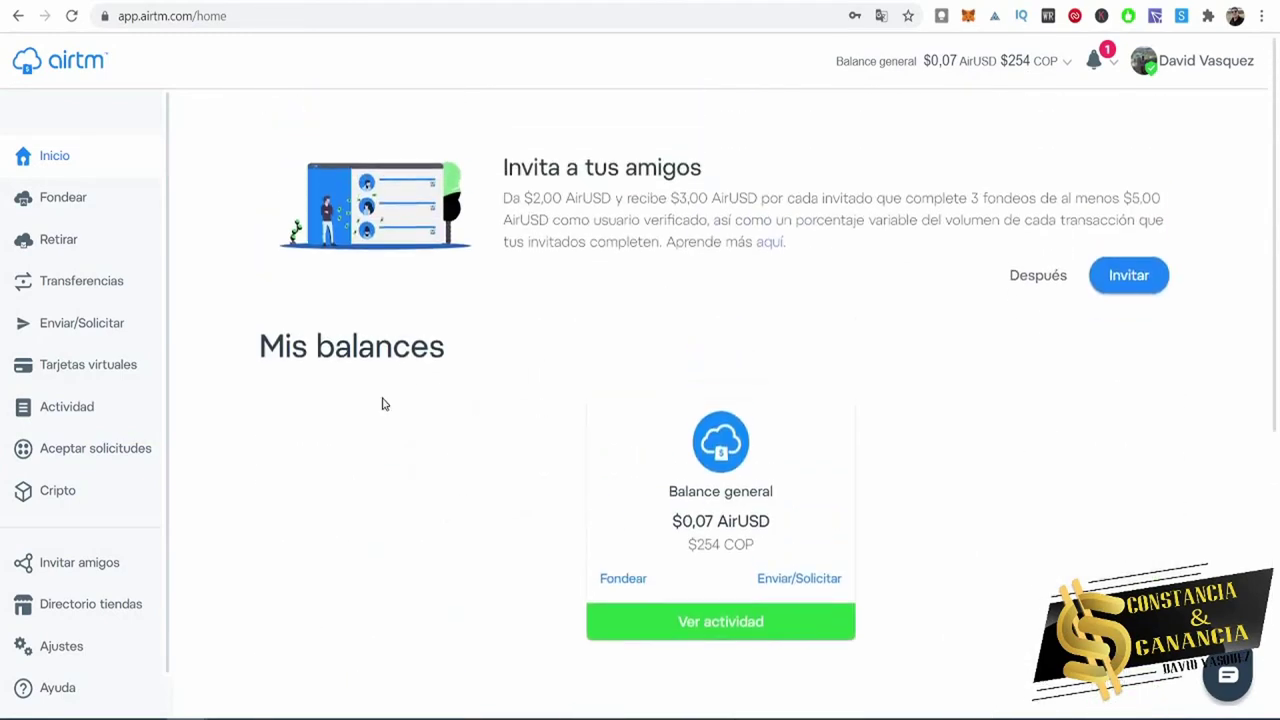